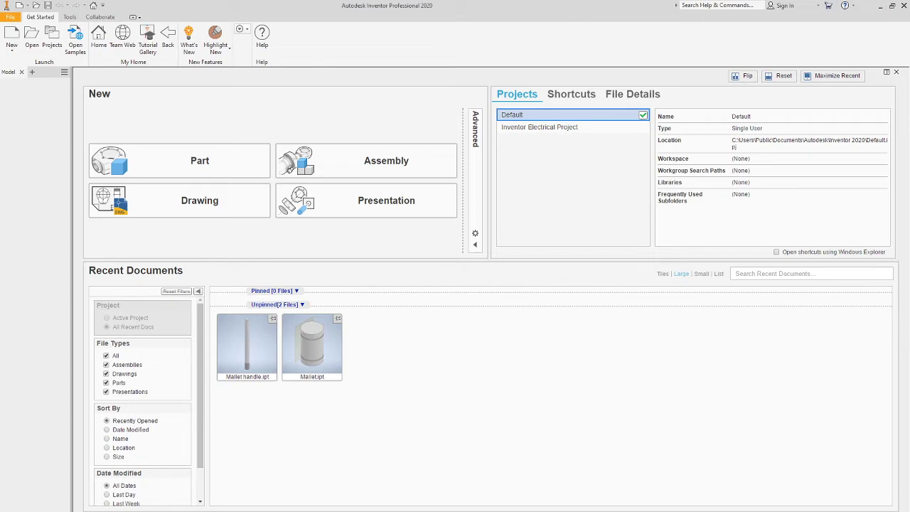
key(ctrl+n)
drag(423, 99, 456, 95)
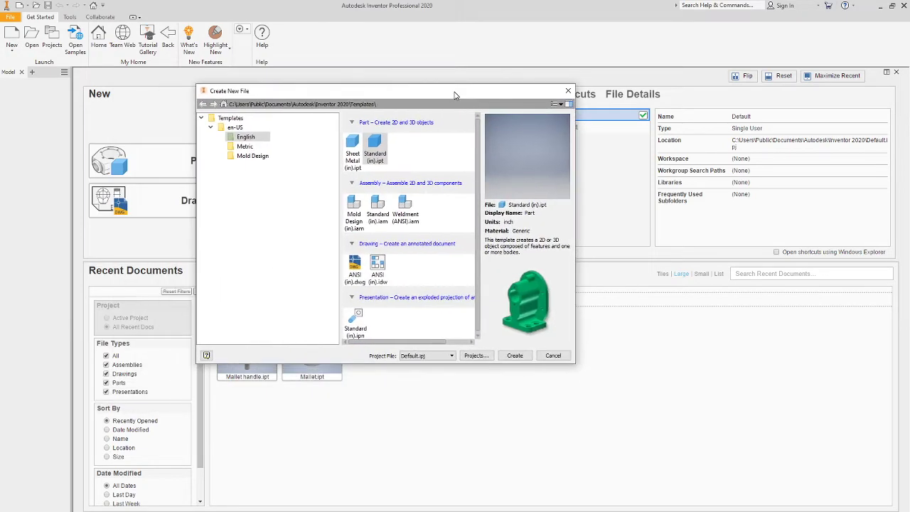
click(552, 356)
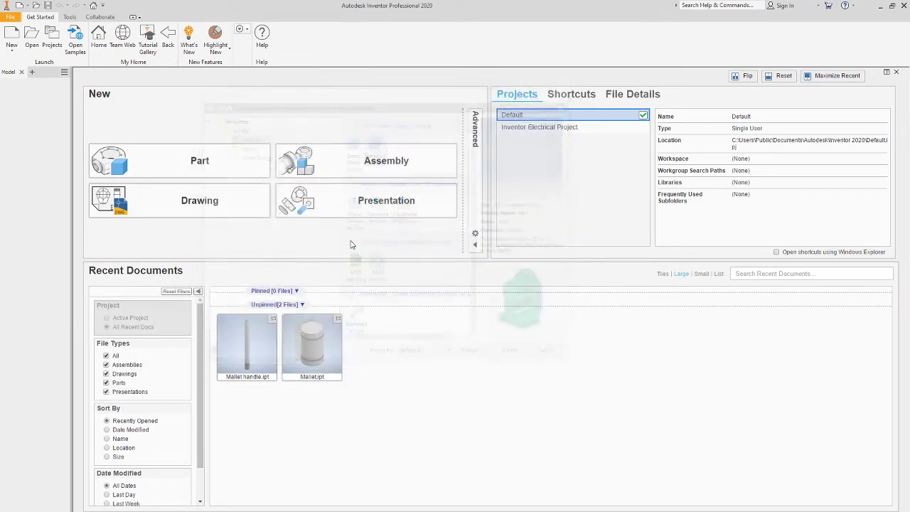
Create a new assembly file.
click(11, 48)
click(10, 16)
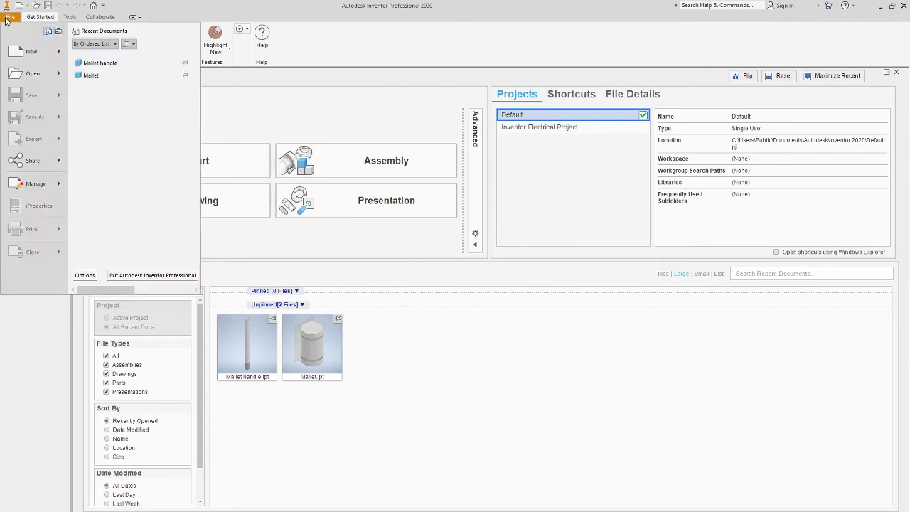
mouse_move(58, 56)
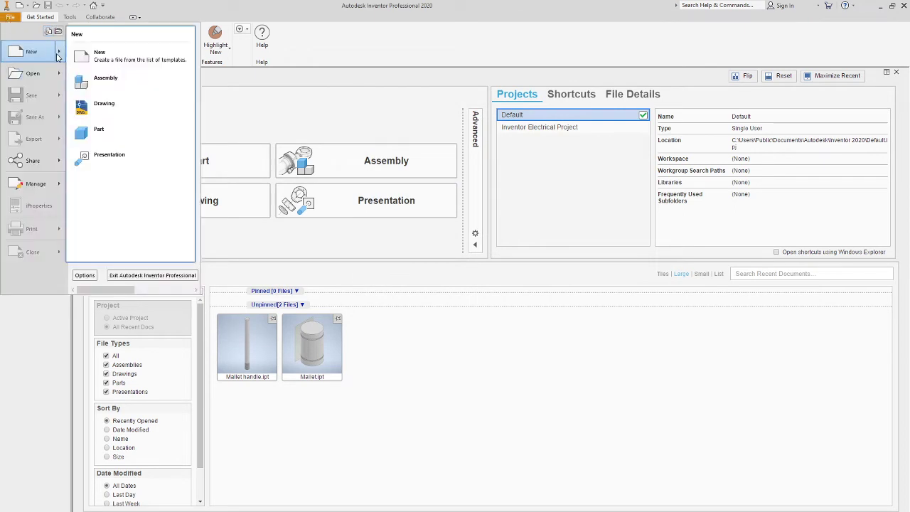
click(130, 83)
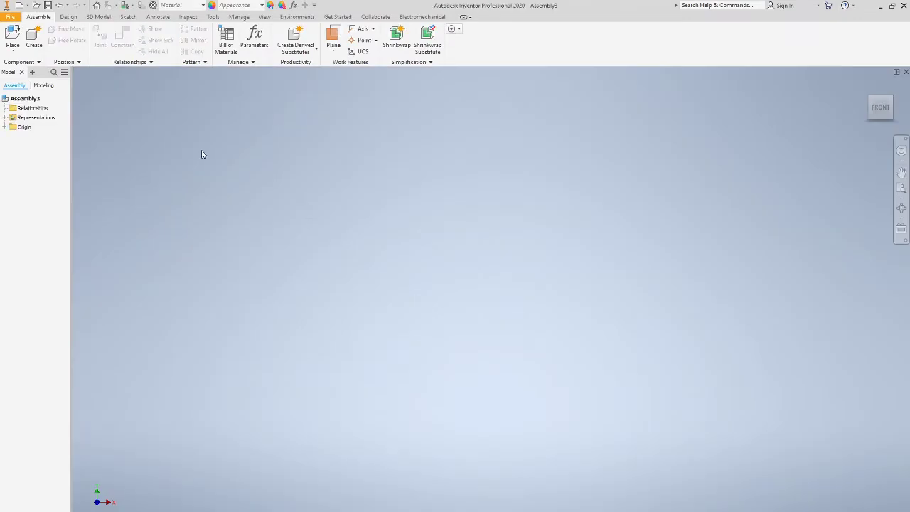
Place the Pegboard part from the Peg Board folder as the first component of the assembly.
click(13, 35)
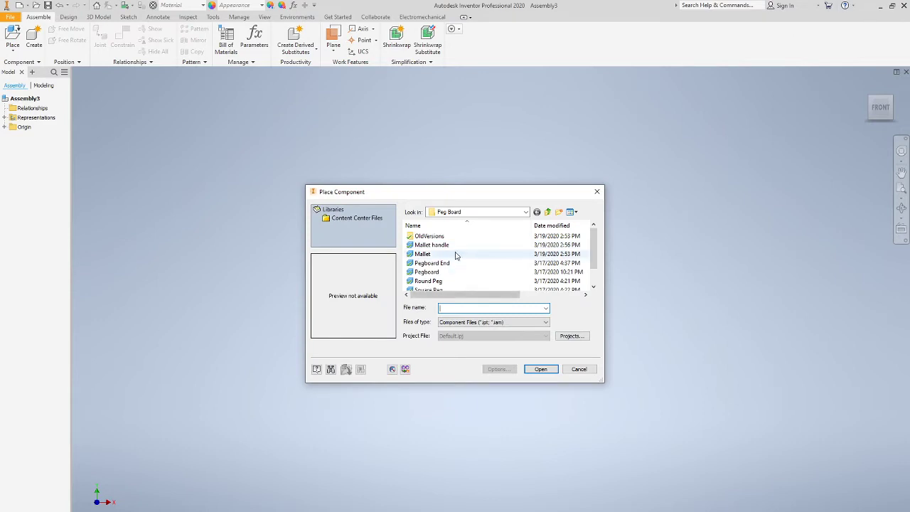
scroll(441, 271, down, 1)
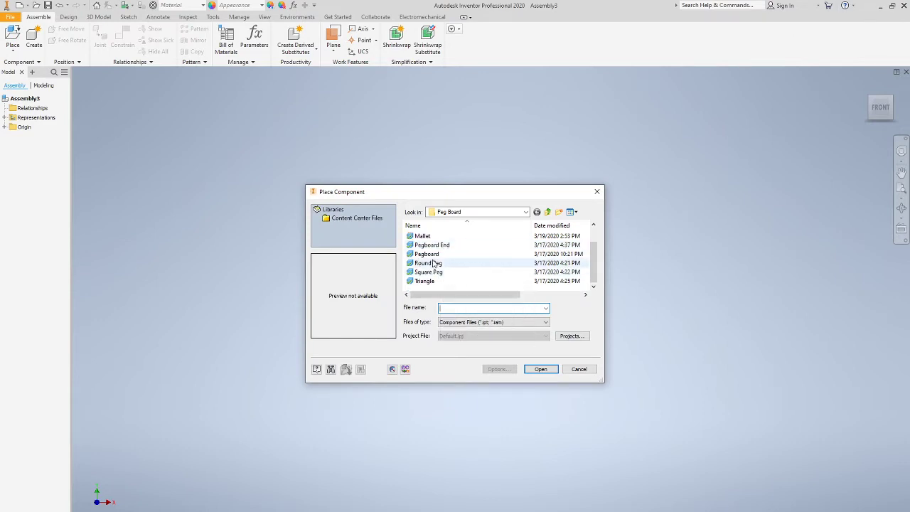
click(440, 256)
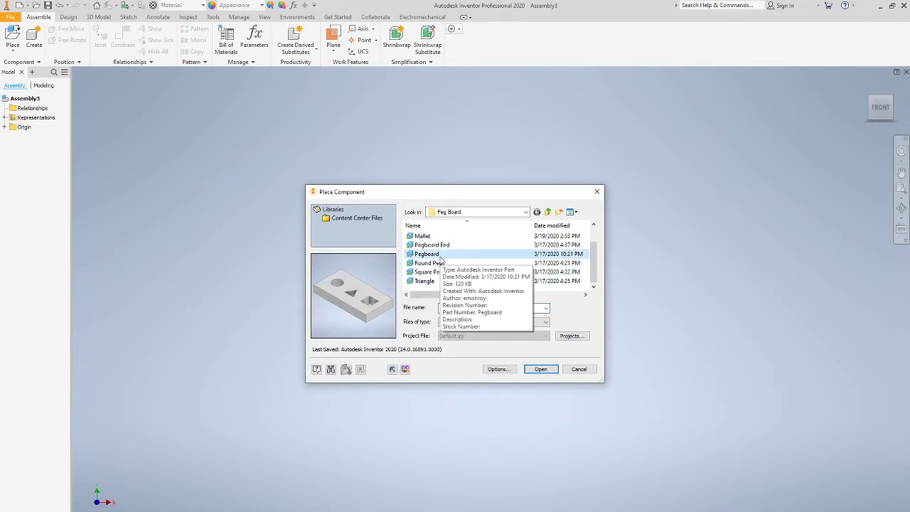
double_click(440, 256)
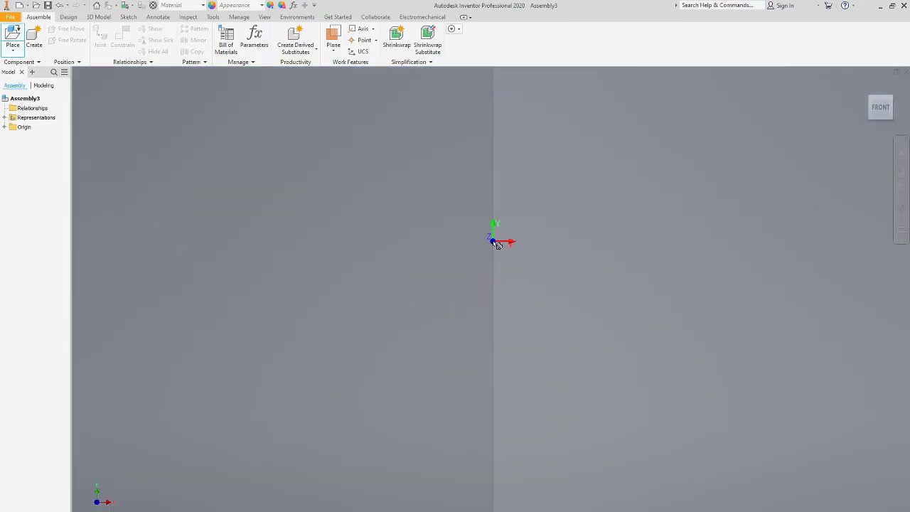
click(494, 238)
scroll(500, 234, up, 5)
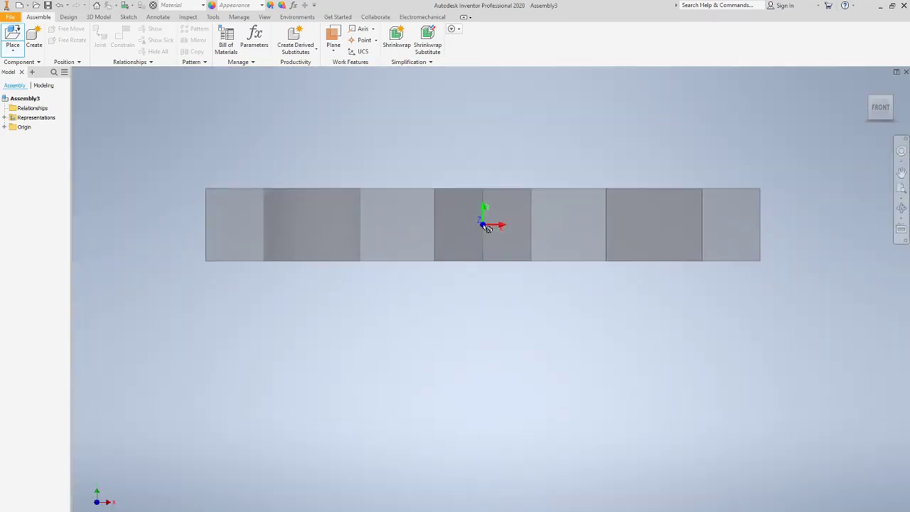
middle_drag(486, 222, 505, 184)
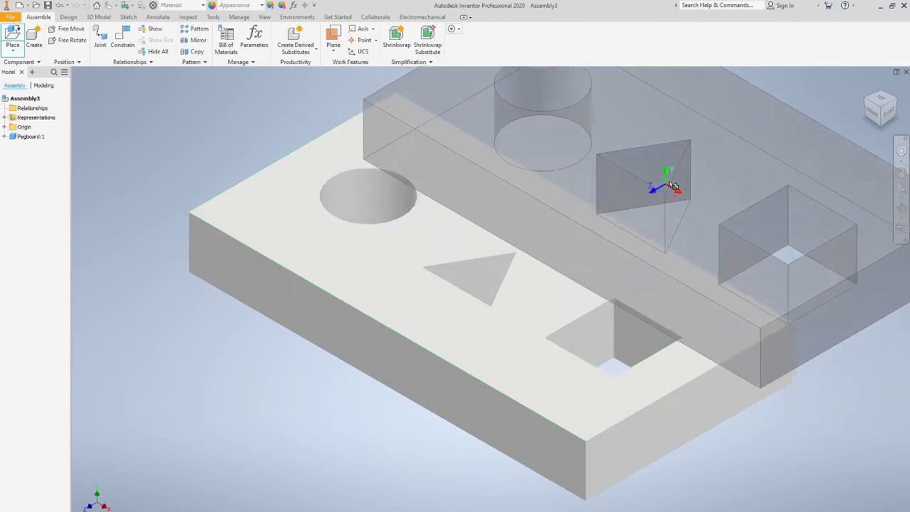
Try placing extra copies of the Pegboard part around the first one, and undo those placements.
click(674, 187)
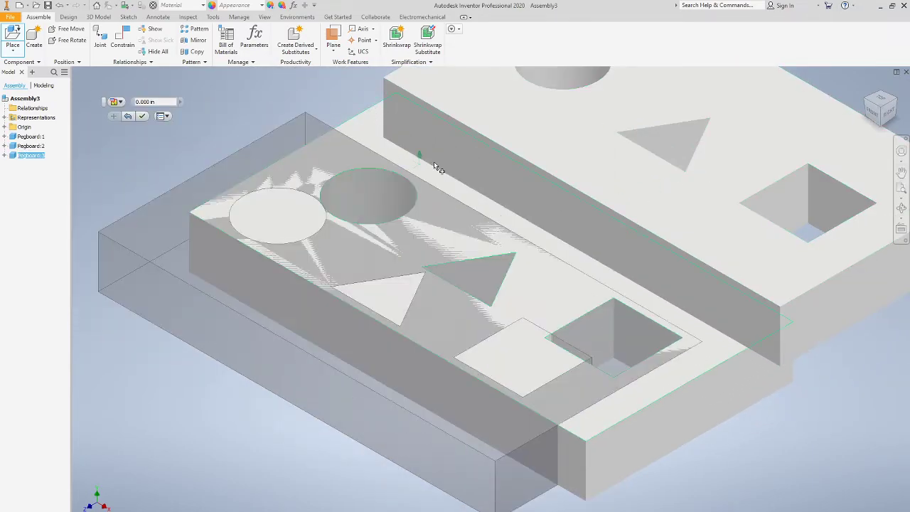
click(904, 115)
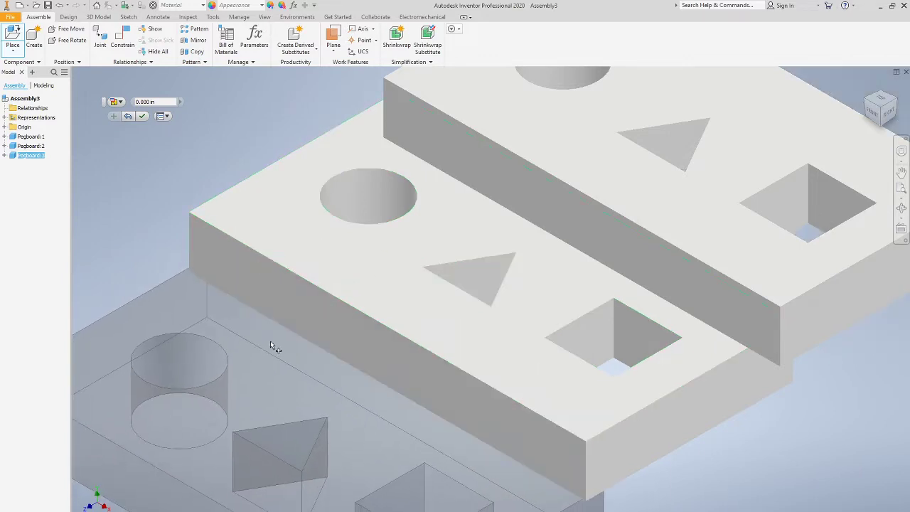
click(271, 338)
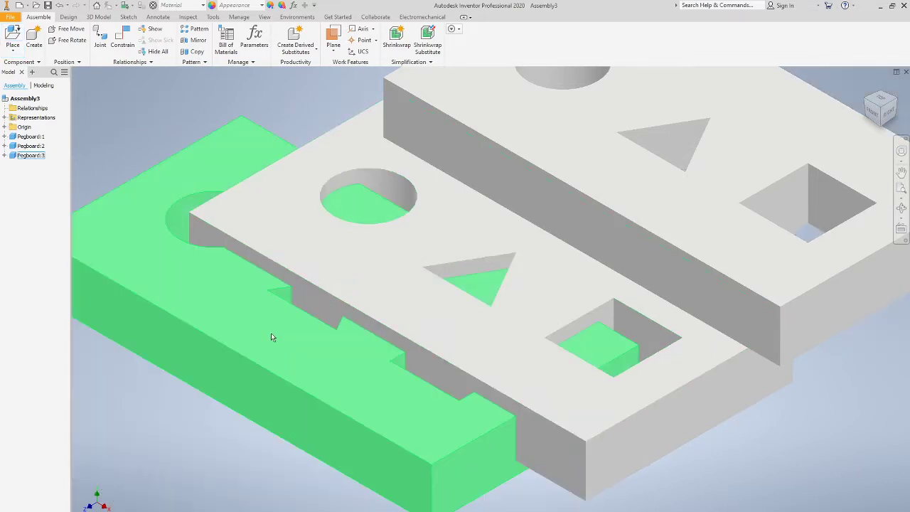
key(Escape)
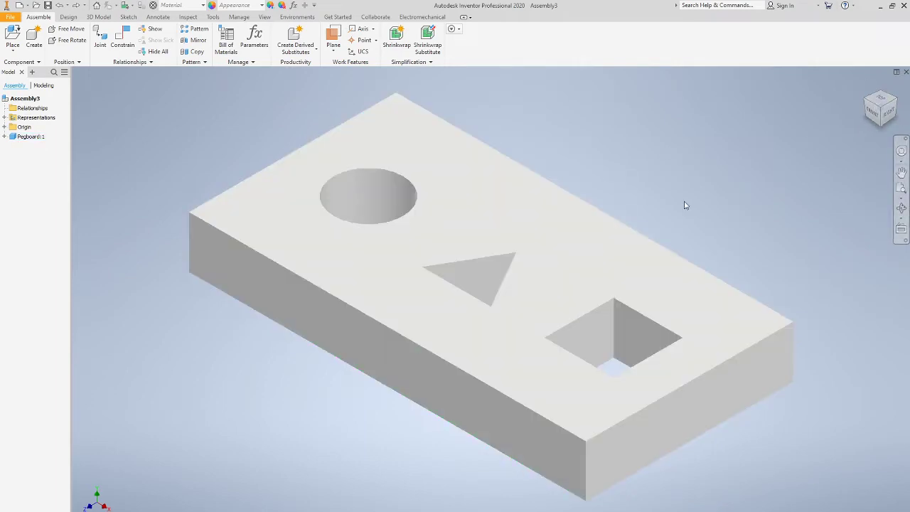
Ground the pegboard component so it stays fixed in the assembly.
right_click(579, 256)
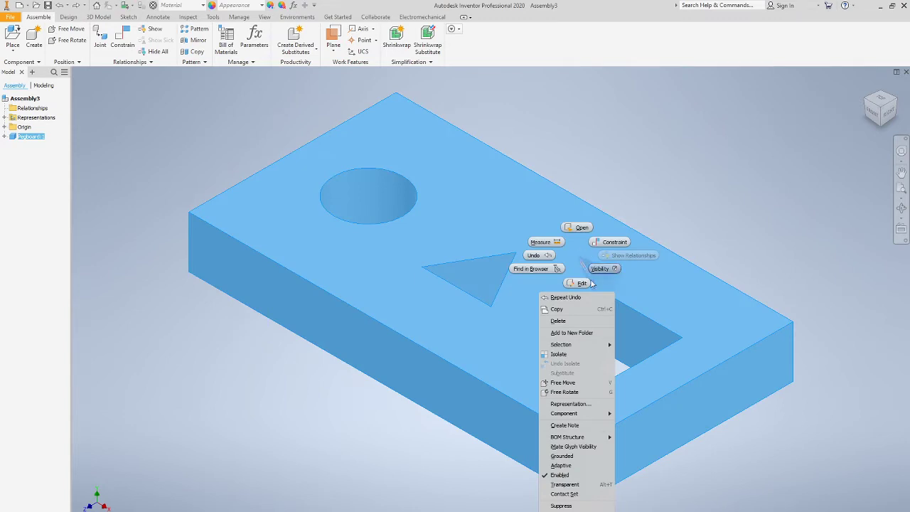
click(577, 459)
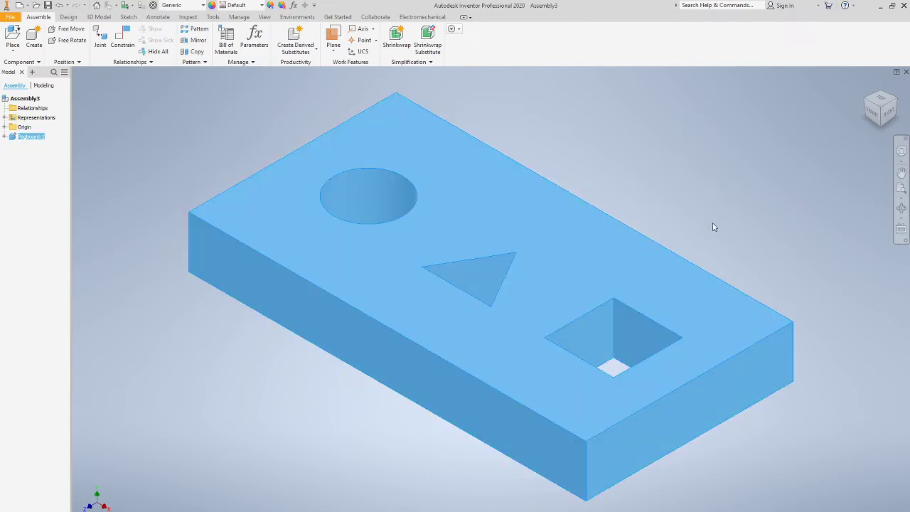
Place a single Round Peg component in the assembly, next to the pegboard end with the round hole.
click(19, 41)
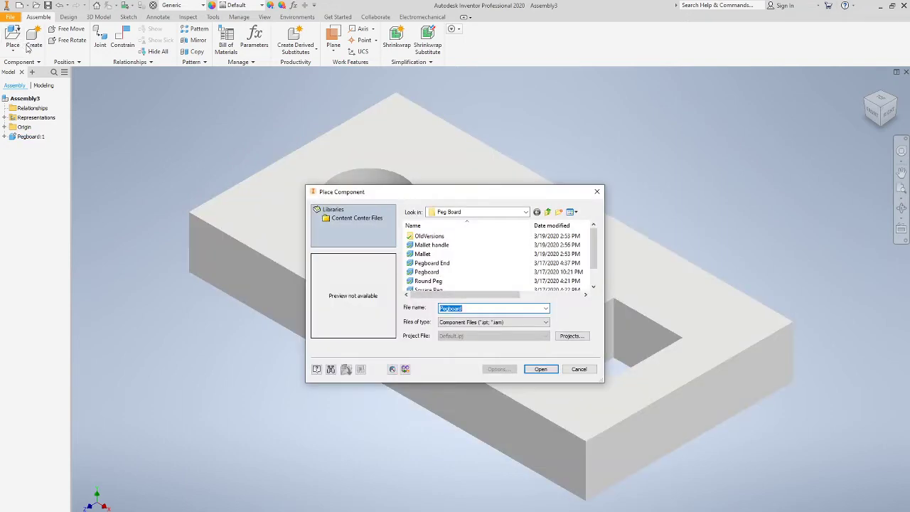
scroll(427, 256, down, 1)
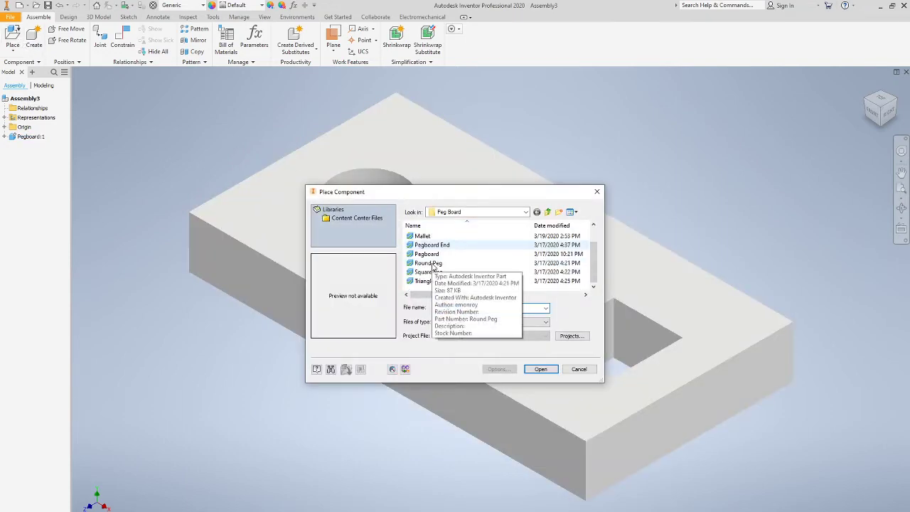
scroll(430, 263, up, 1)
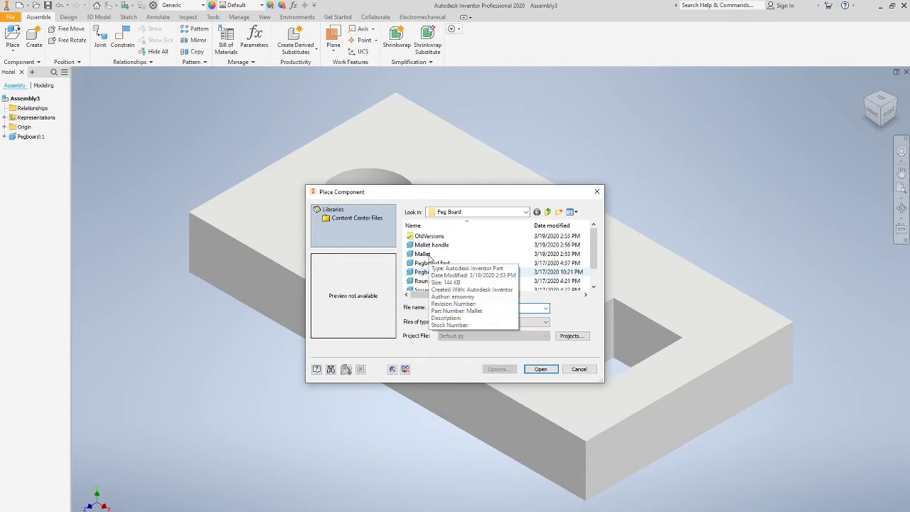
scroll(430, 262, down, 1)
double_click(430, 263)
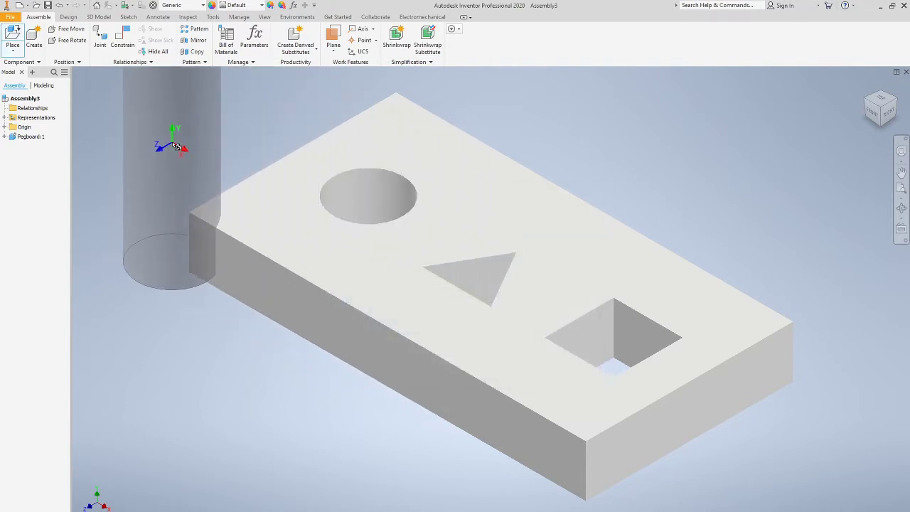
click(174, 146)
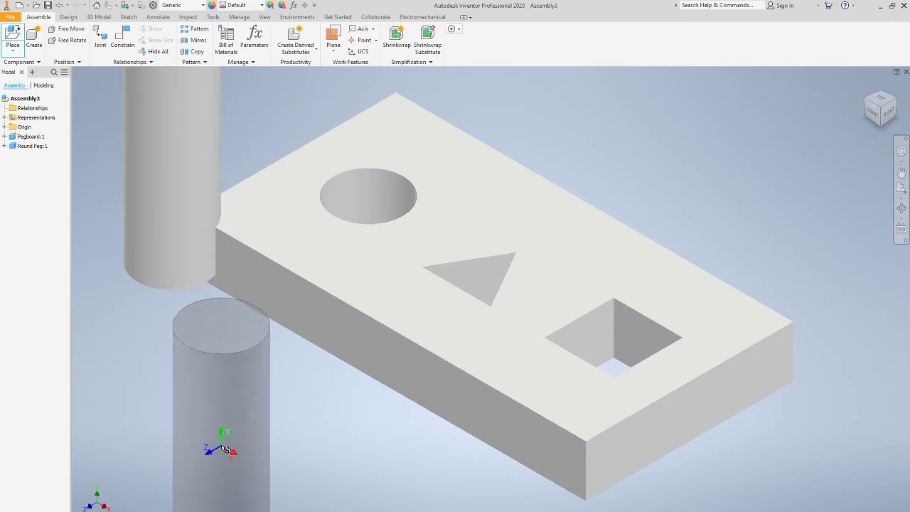
key(Escape)
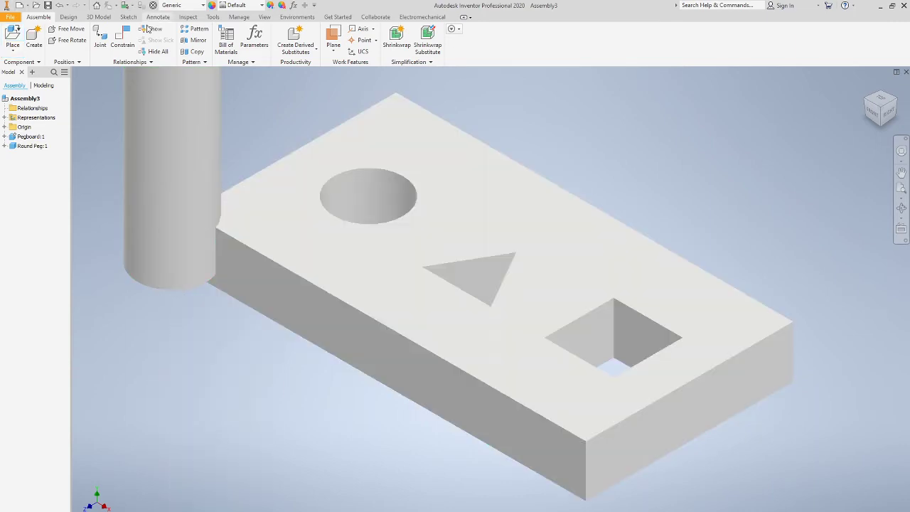
Apply a Mate constraint with 0.000 in offset between the round peg's axis and the round hole's axis.
click(126, 37)
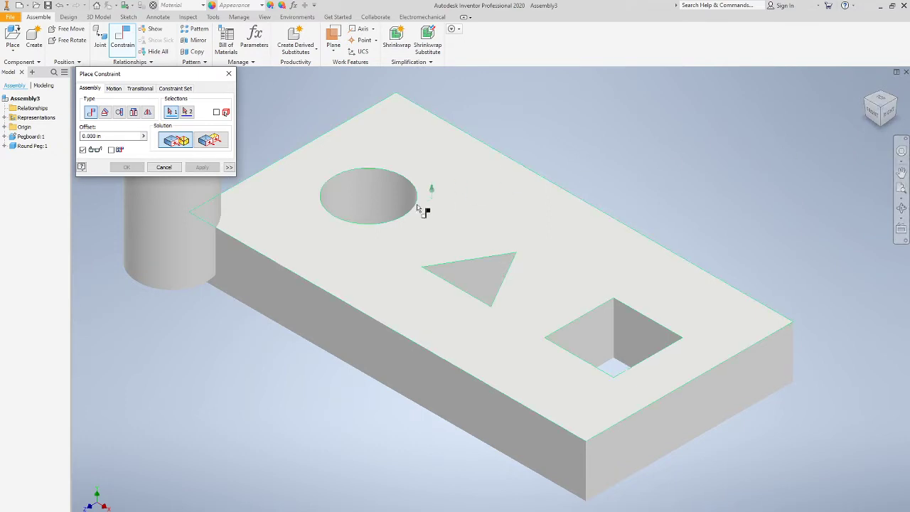
middle_drag(422, 204, 650, 331)
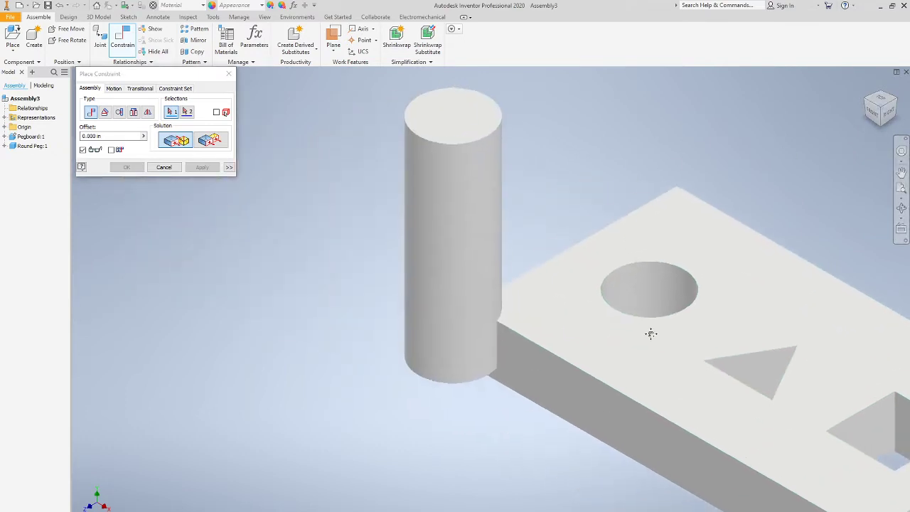
click(459, 204)
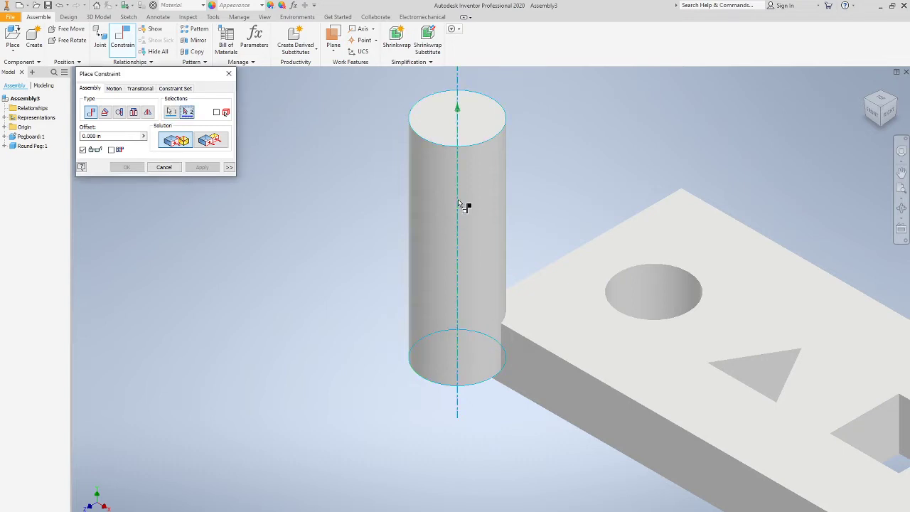
click(656, 305)
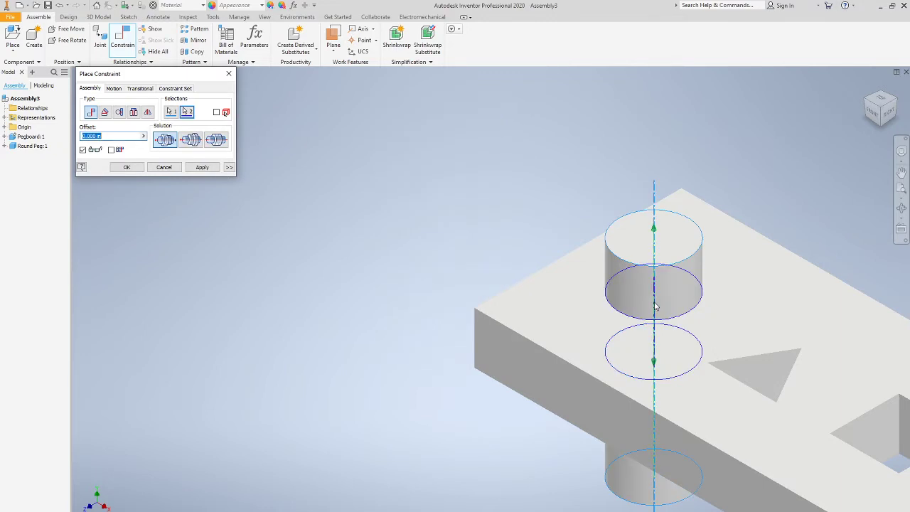
click(203, 168)
Try to mate the round peg's axis to the pegboard's top face with 0.000 in offset.
click(675, 236)
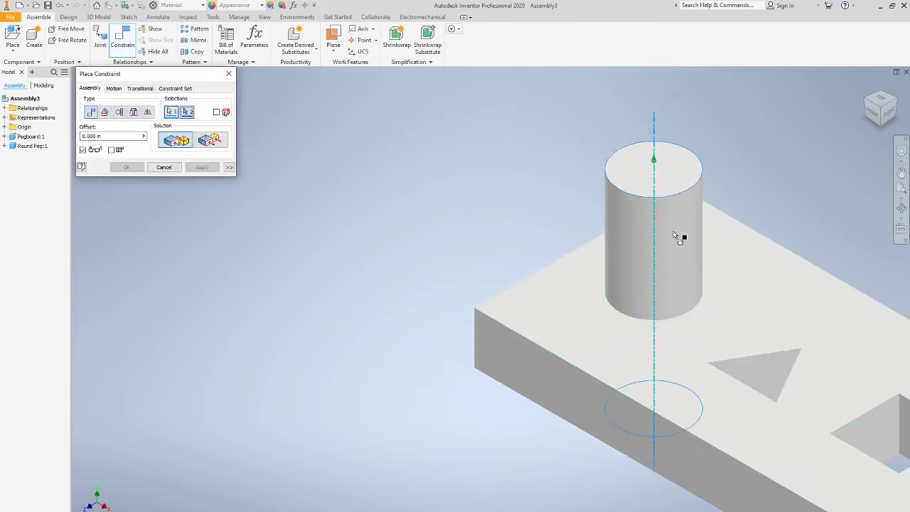
click(680, 412)
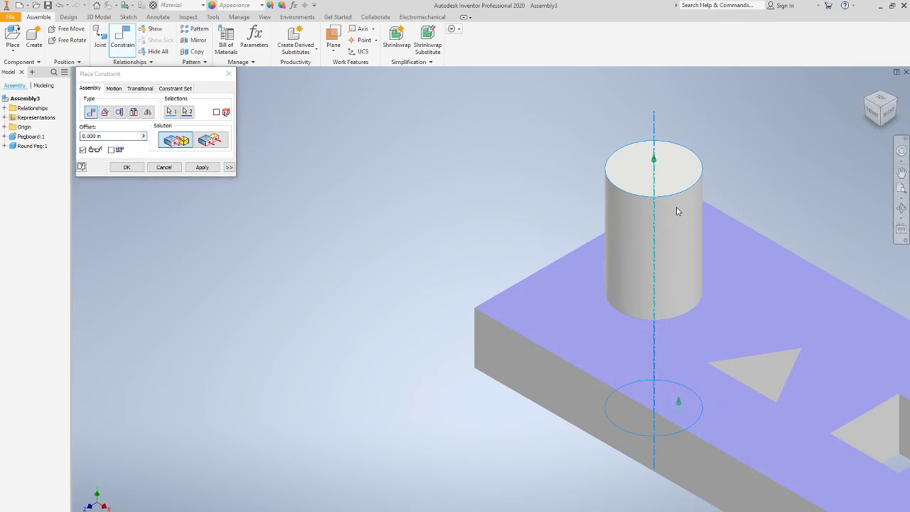
click(197, 171)
Test how freely the round peg and the pegboard move, and view the whole assembly.
click(671, 207)
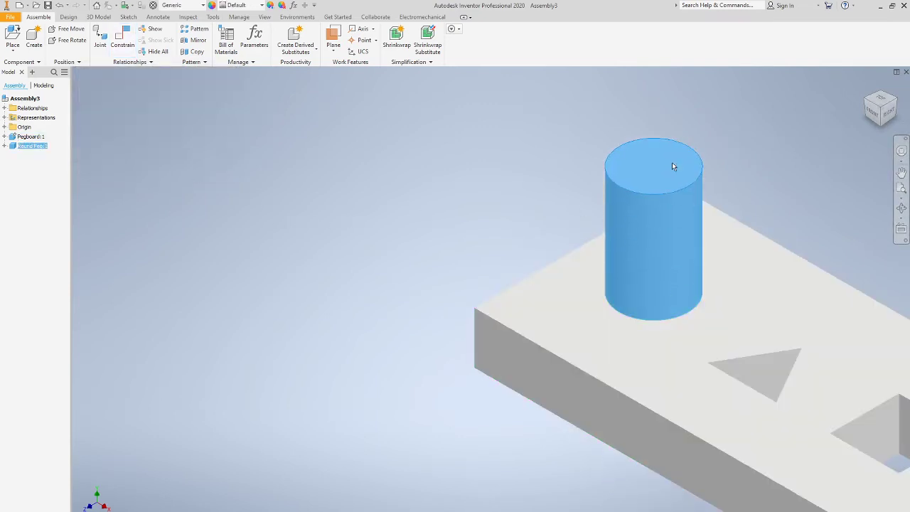
click(733, 368)
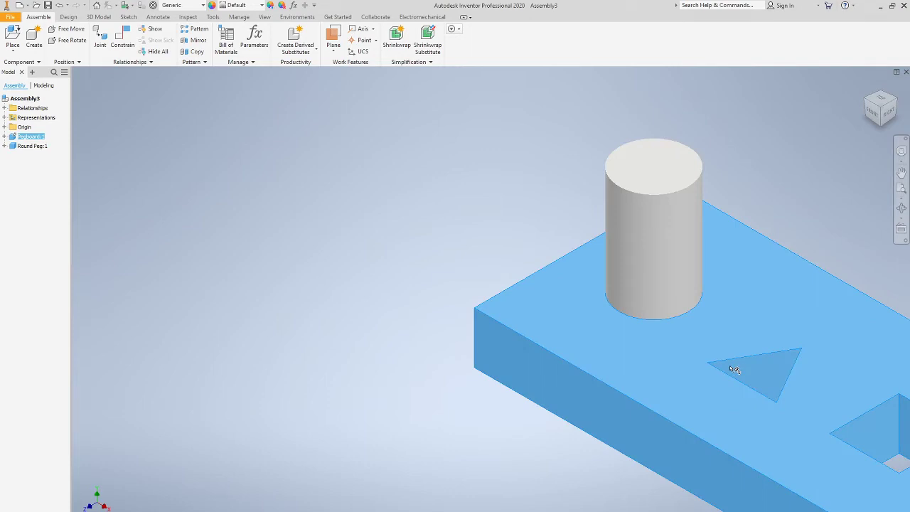
click(866, 91)
click(867, 88)
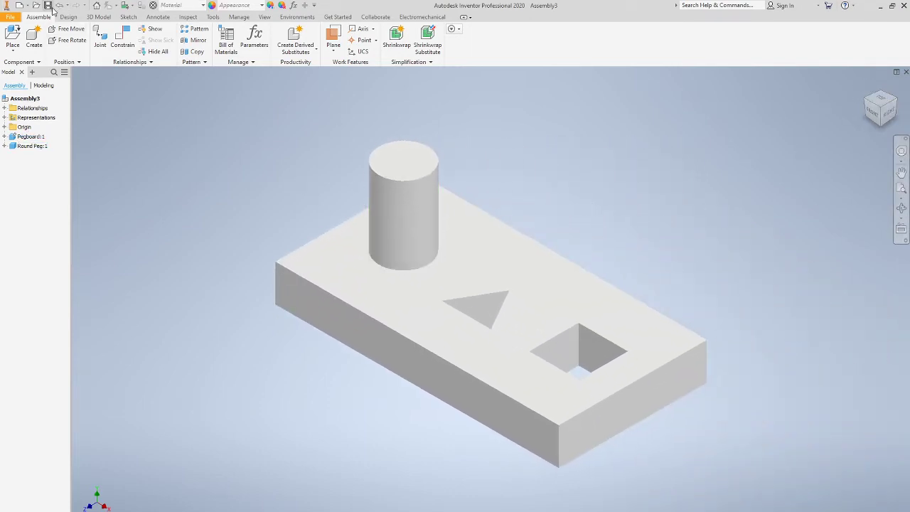
Place one Triangle component in the assembly, behind the pegboard near the square hole.
click(15, 39)
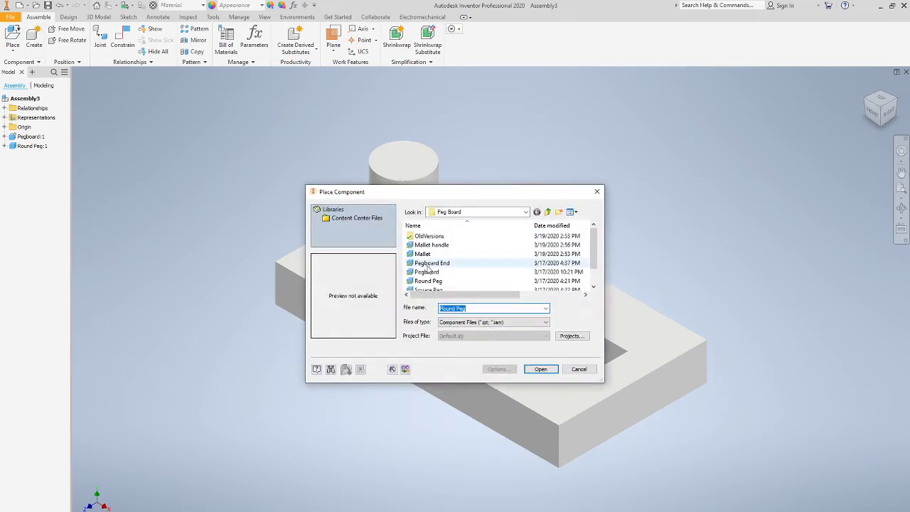
scroll(447, 277, down, 2)
double_click(448, 282)
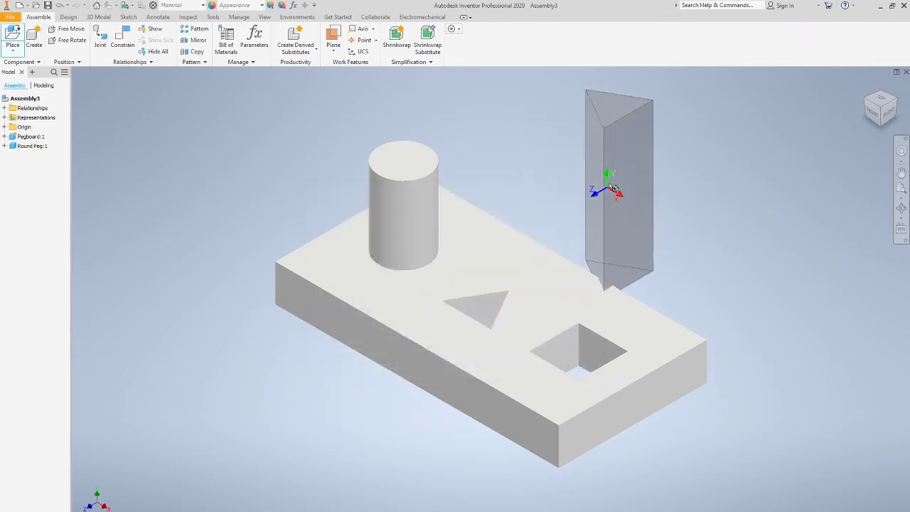
click(605, 192)
key(Escape)
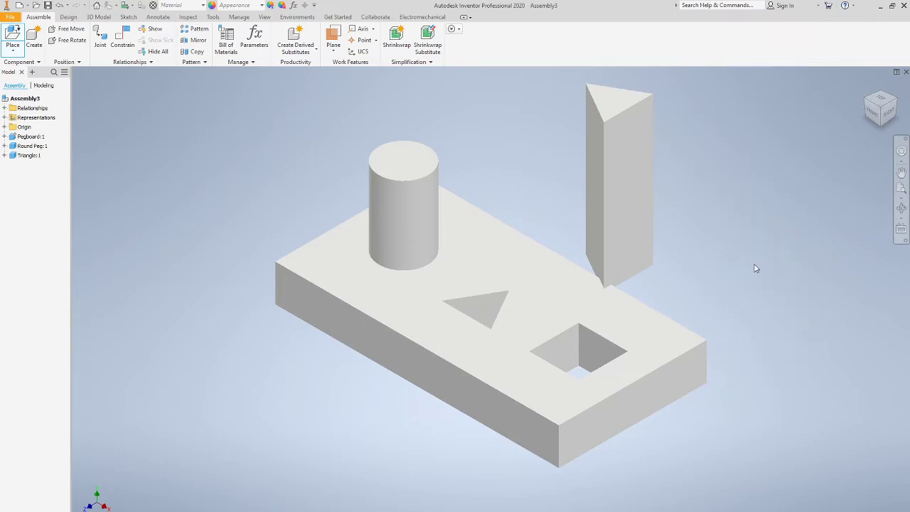
Mate the triangle peg's rear face to the triangular hole's rear wall with 0.000 in offset, and test the peg's remaining movement.
click(125, 43)
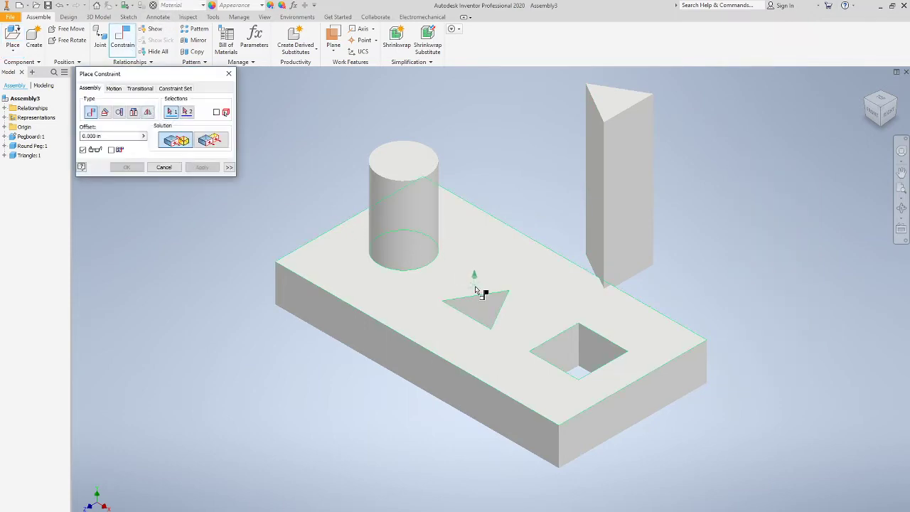
click(484, 309)
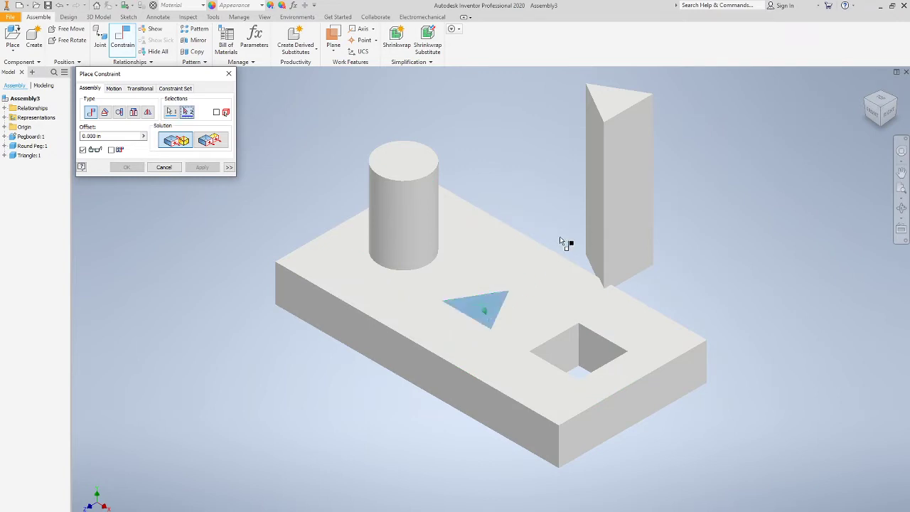
click(592, 176)
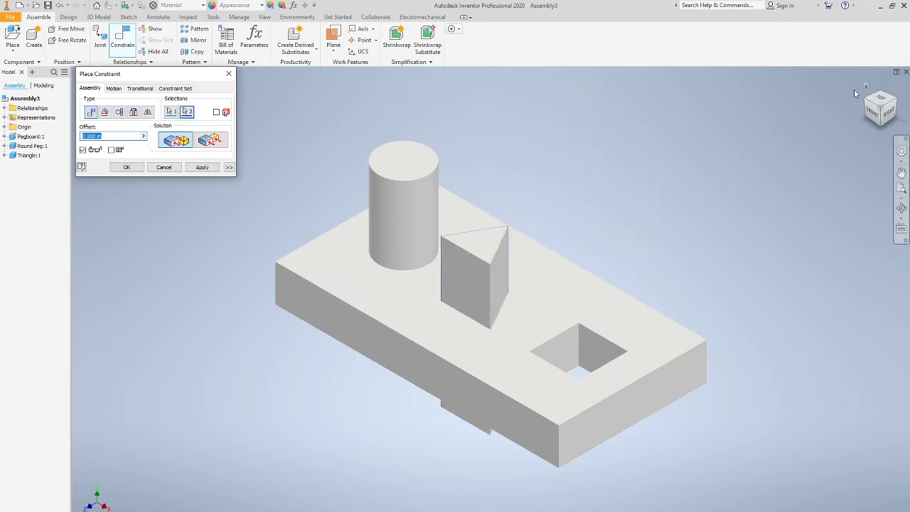
click(202, 167)
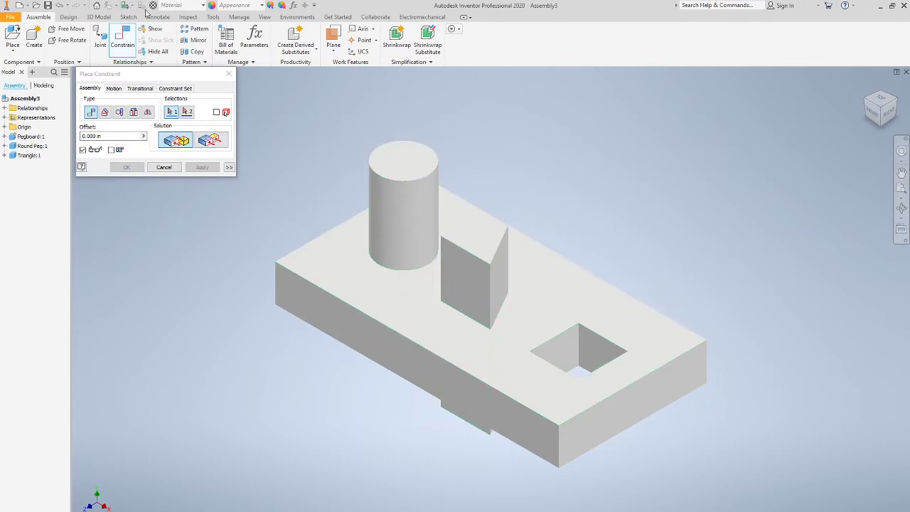
click(228, 74)
drag(483, 309, 440, 304)
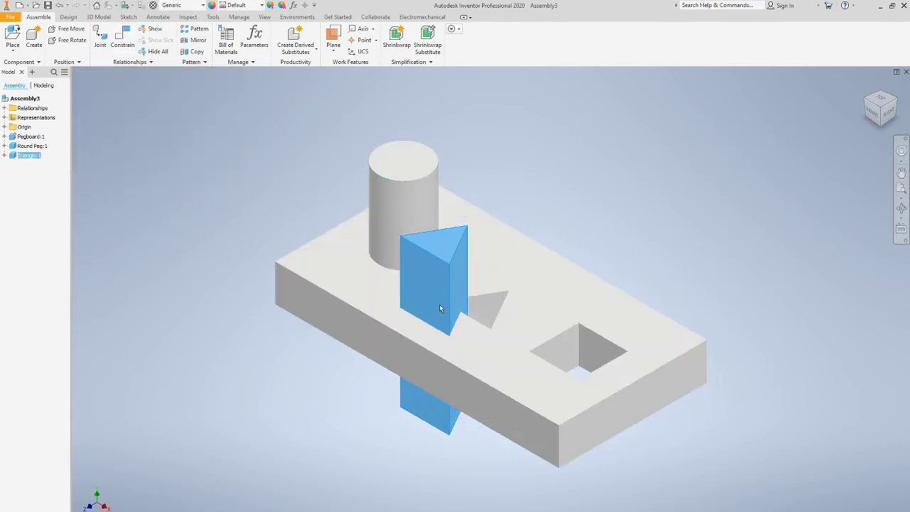
Mate the triangle peg's right side face to the triangular hole's matching right wall with 0.000 in offset.
click(119, 44)
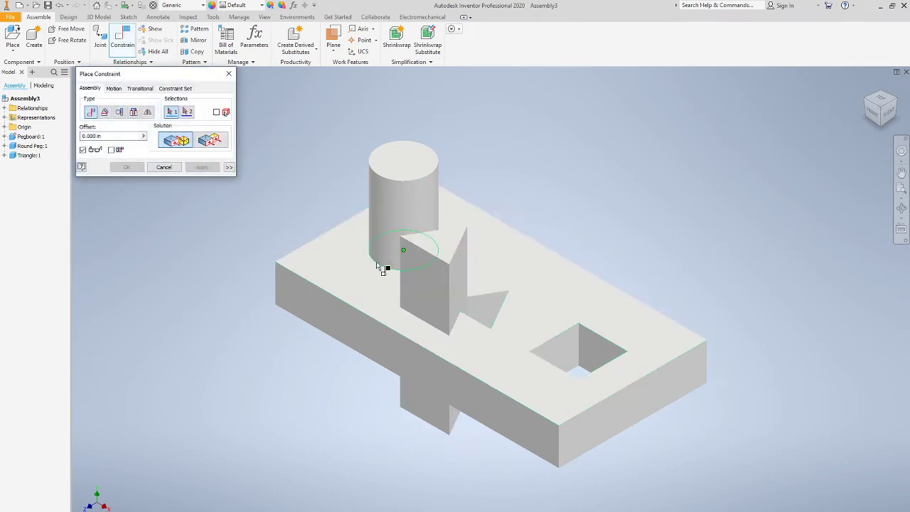
click(880, 111)
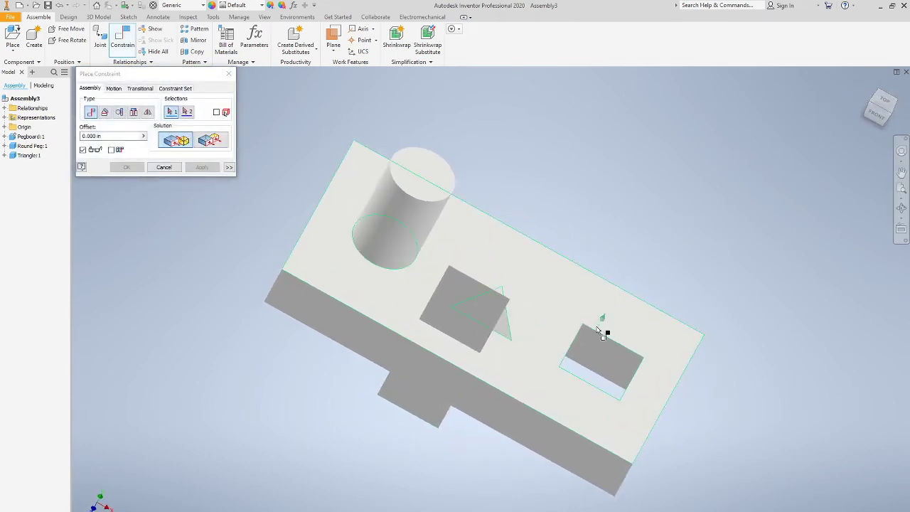
scroll(509, 332, down, 5)
scroll(508, 332, up, 3)
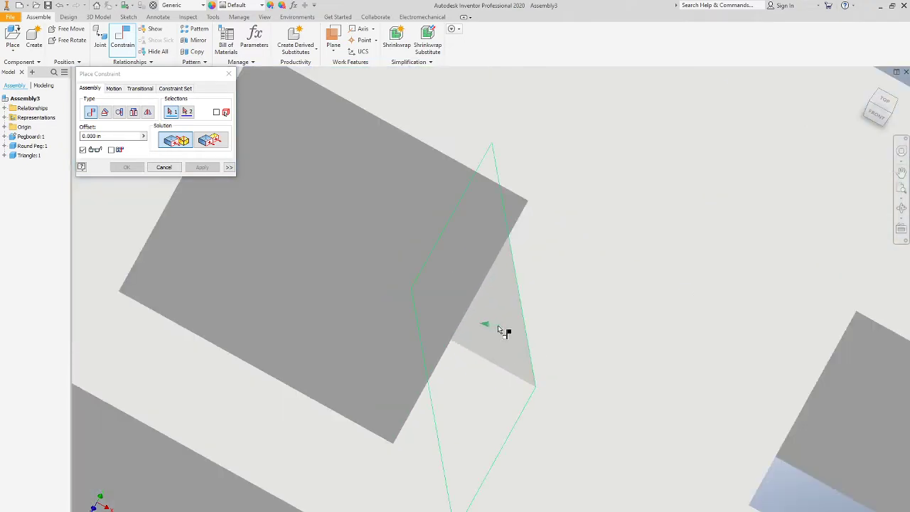
click(500, 328)
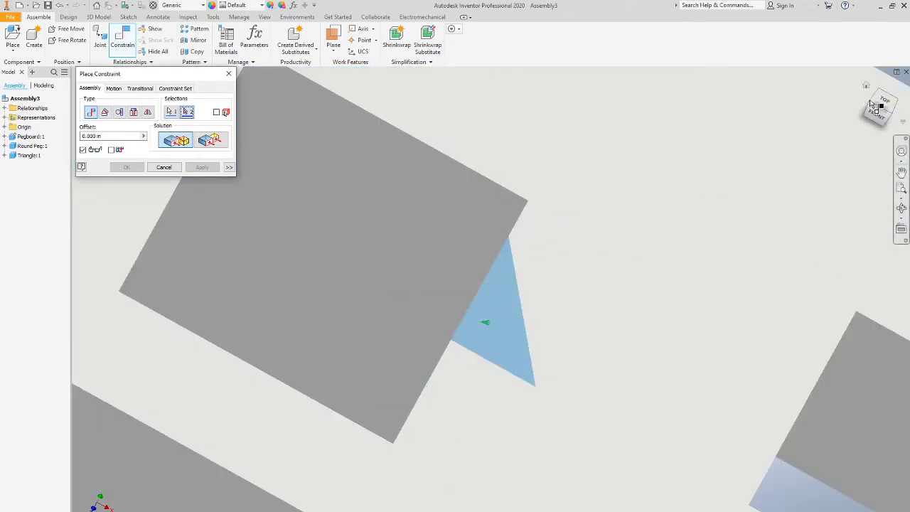
drag(879, 106, 532, 311)
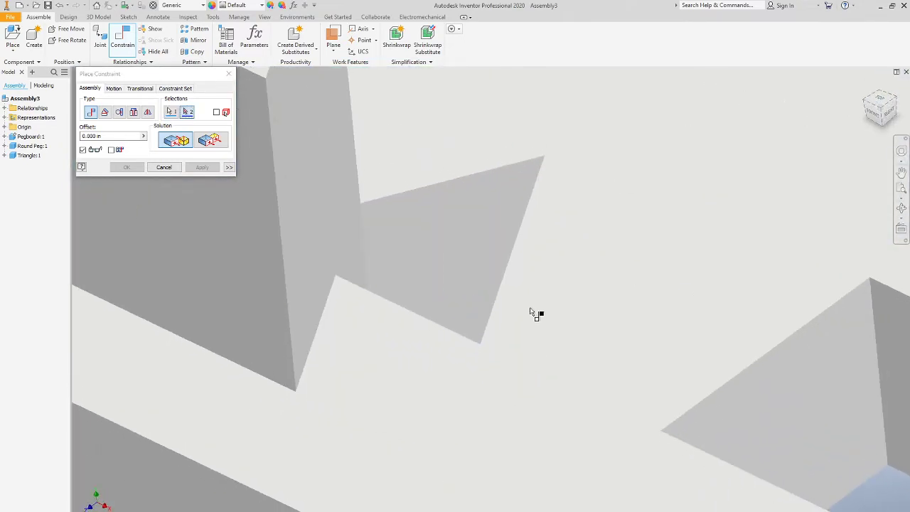
click(297, 224)
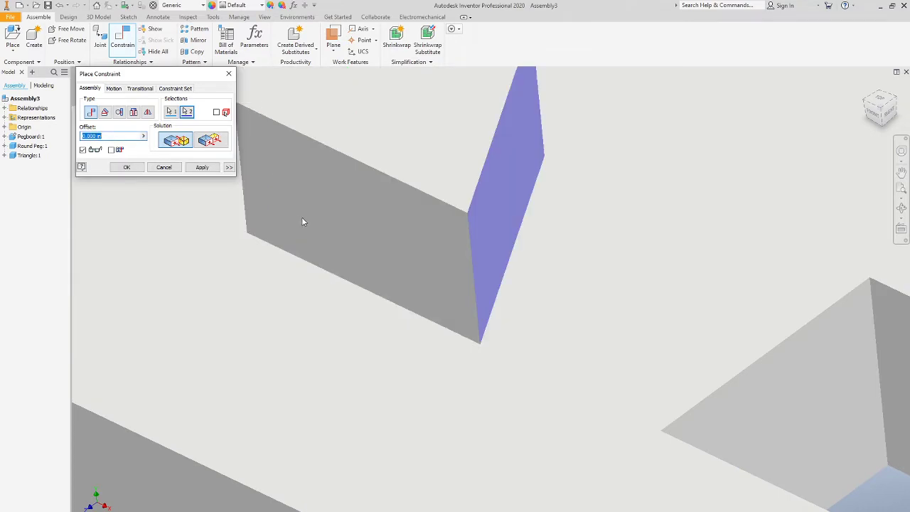
scroll(455, 226, up, 5)
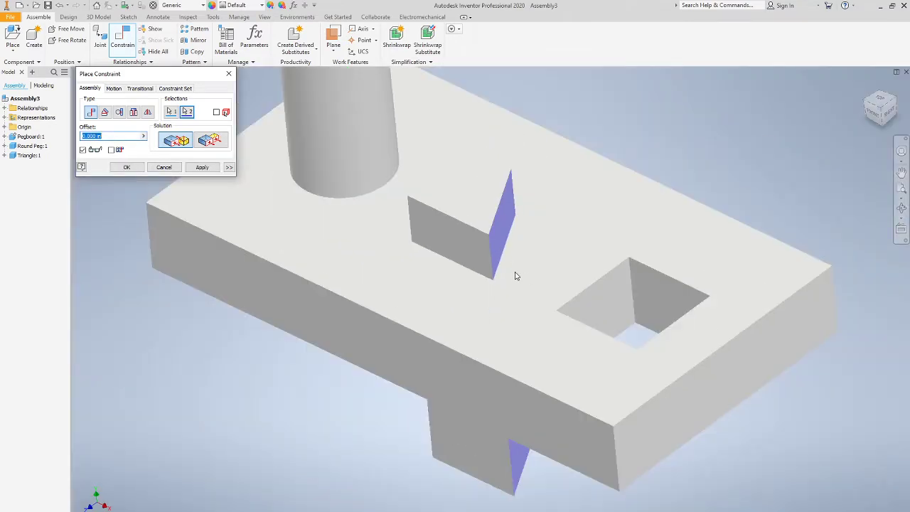
scroll(464, 229, down, 2)
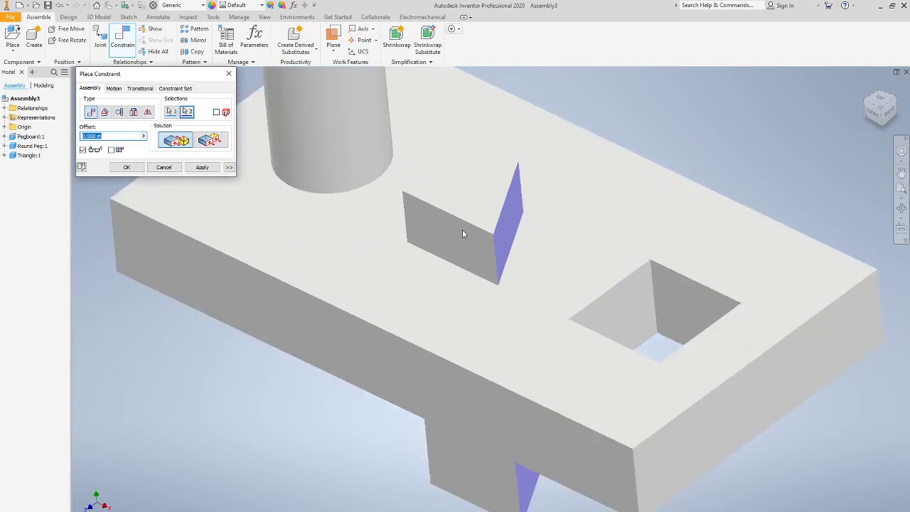
click(202, 167)
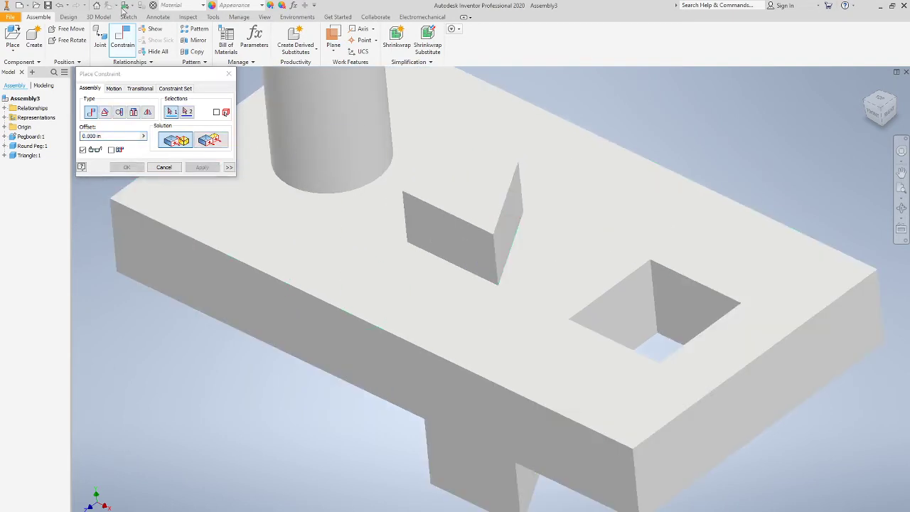
click(229, 74)
Raise the triangle peg in its hole and review the mate constraints listed under that component.
click(455, 149)
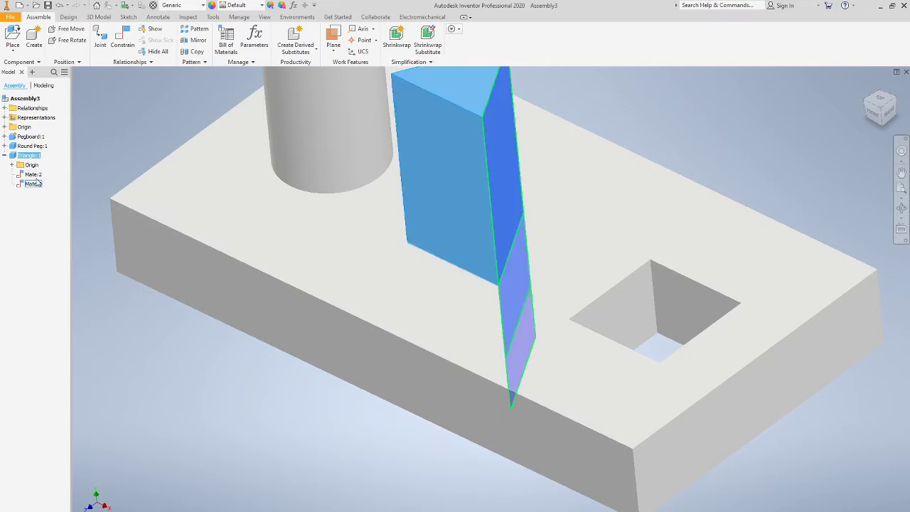
click(4, 155)
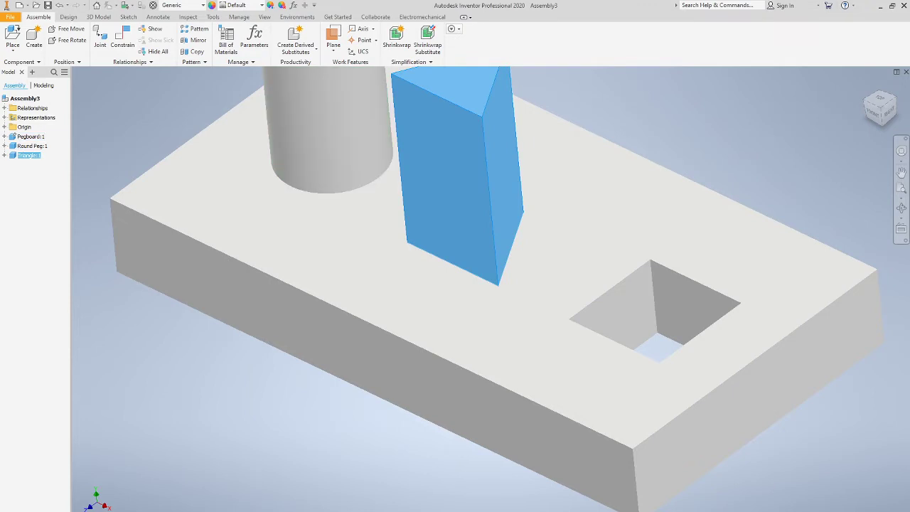
scroll(397, 223, down, 5)
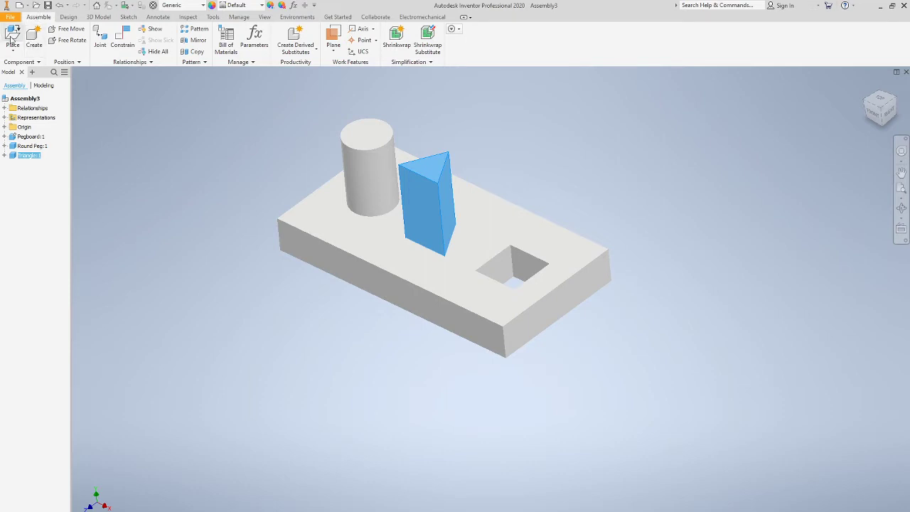
Place one Square Peg component in the assembly, behind the pegboard near the square hole.
click(12, 39)
scroll(485, 283, down, 1)
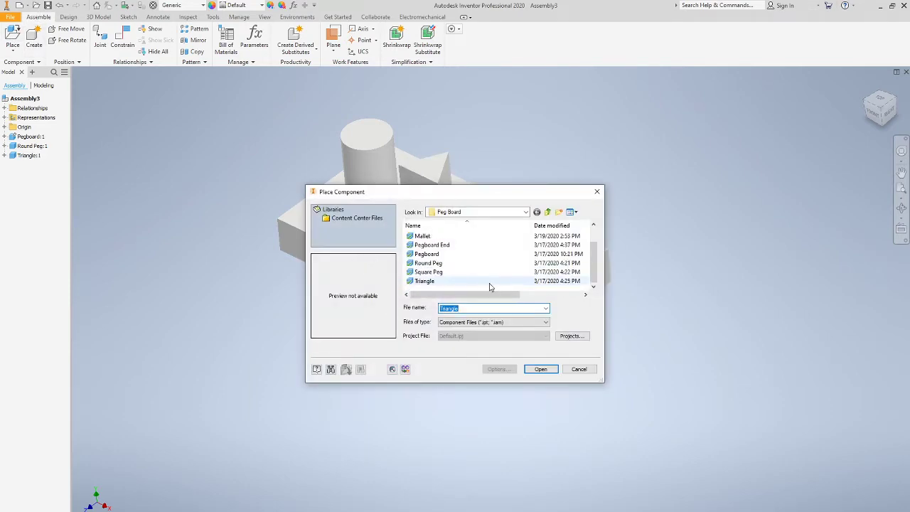
double_click(429, 271)
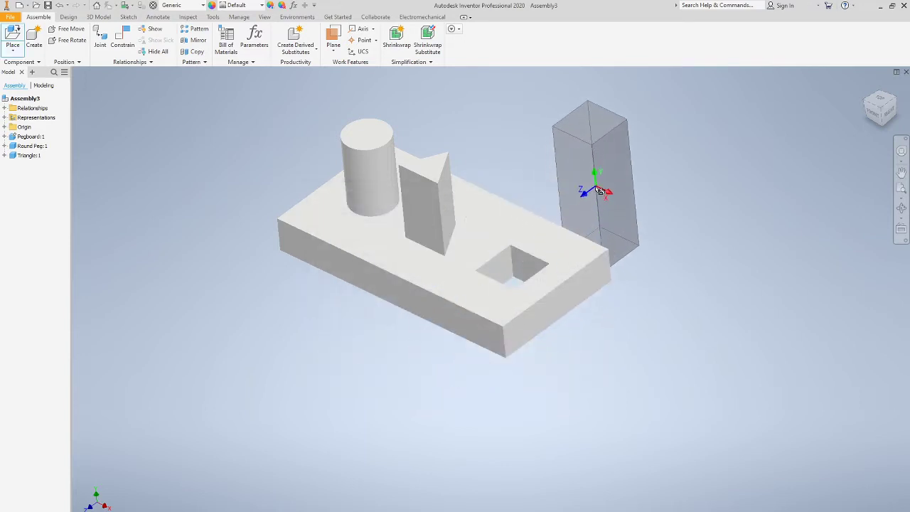
click(590, 189)
key(Escape)
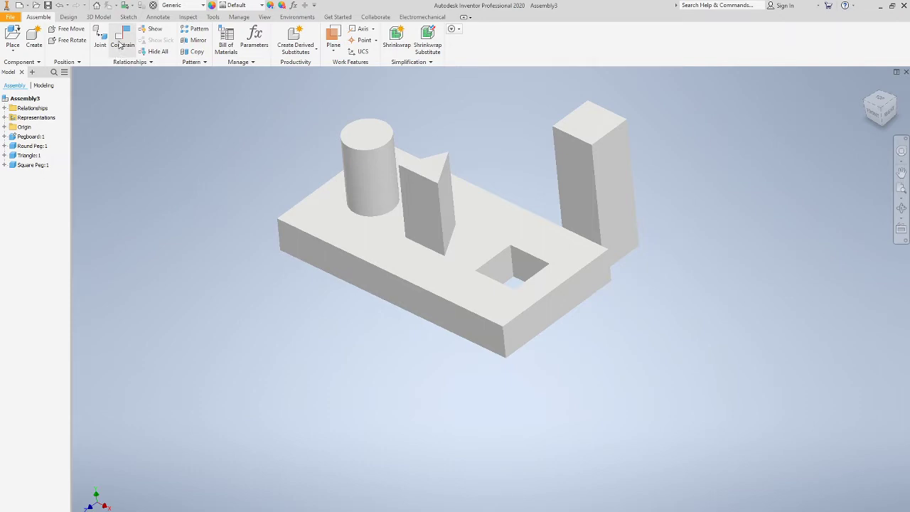
Mate the square peg's left side face to the square hole's left wall with 0.000 in offset, and slide the peg along that wall.
click(122, 42)
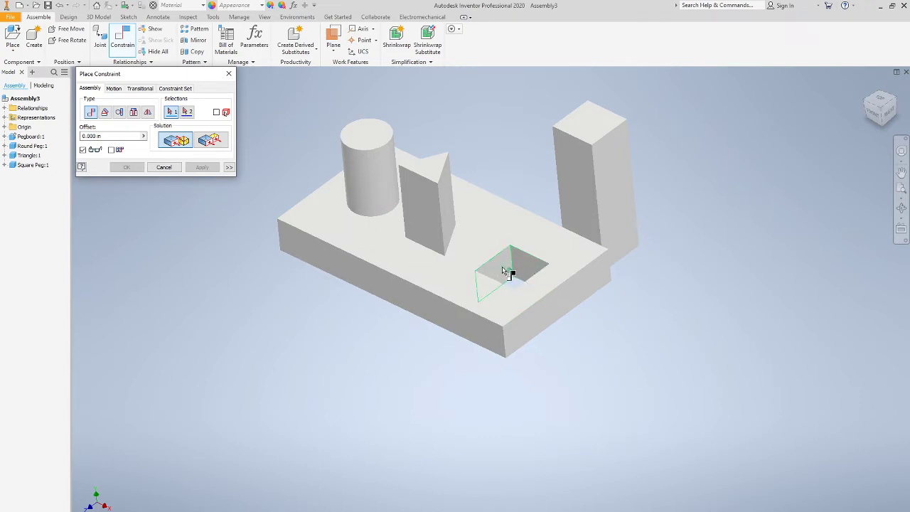
click(503, 270)
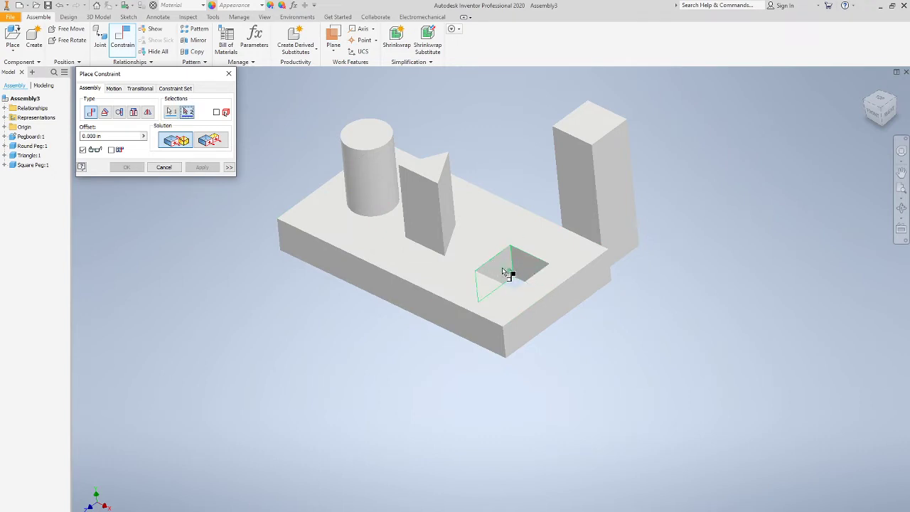
click(873, 101)
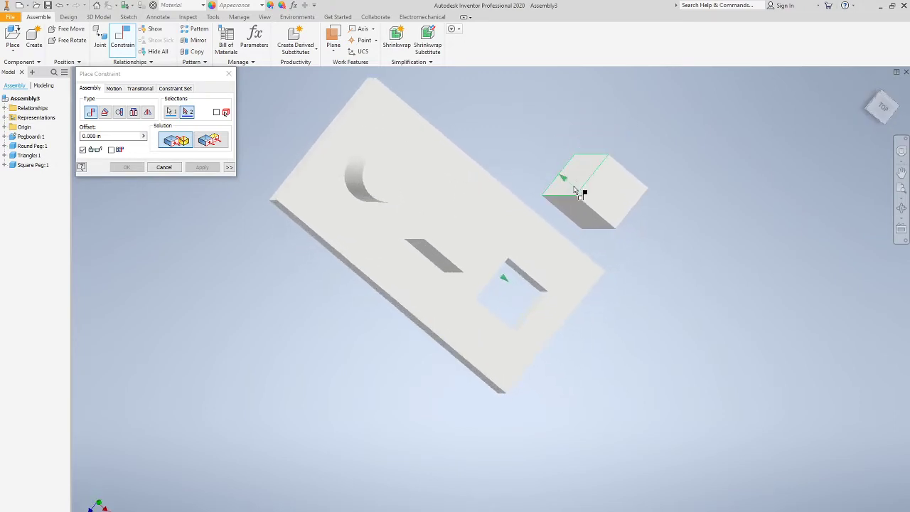
click(577, 178)
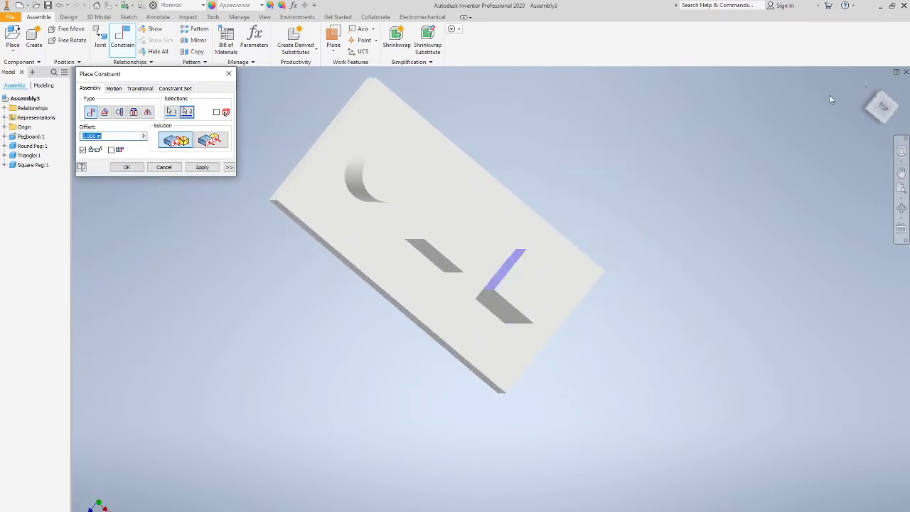
click(202, 168)
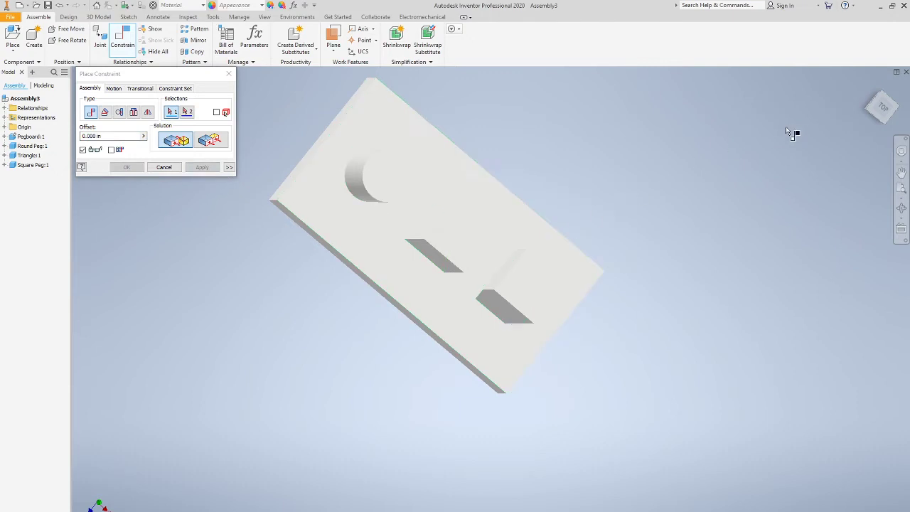
click(229, 74)
click(887, 115)
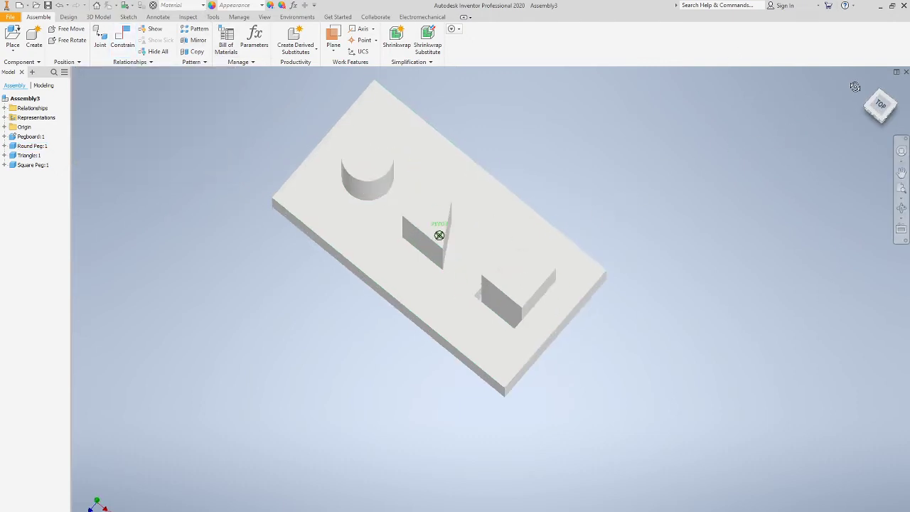
drag(488, 299, 599, 236)
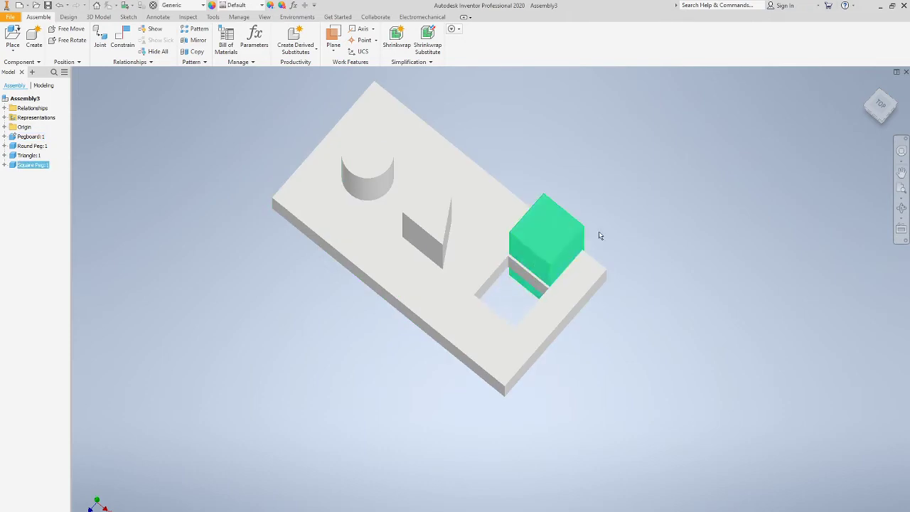
Mate the square peg's front face to the square hole's front wall with 0.000 in offset, and raise the peg in its hole.
click(122, 35)
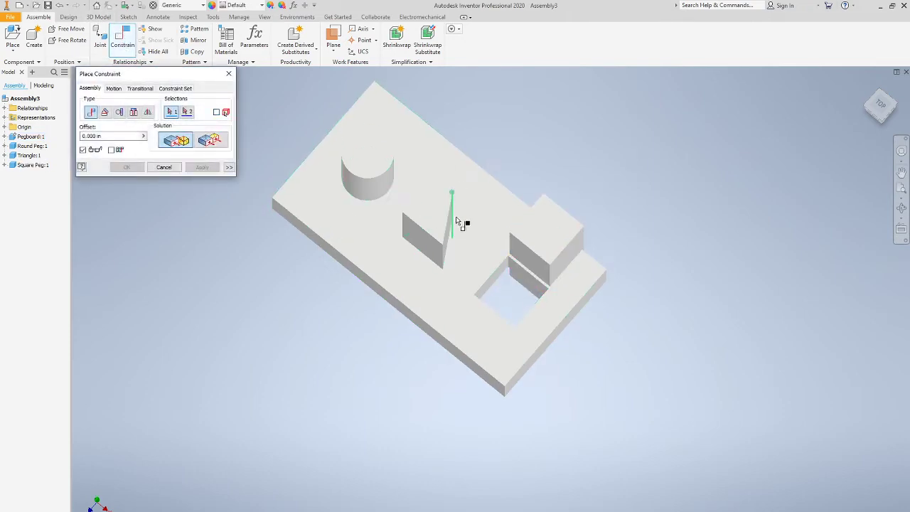
scroll(528, 214, up, 5)
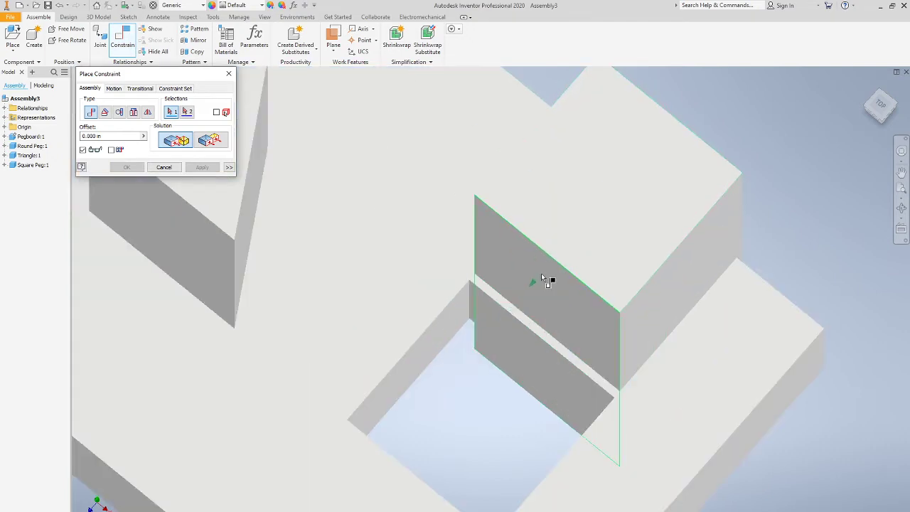
click(542, 278)
shift+middle_drag(555, 277, 600, 270)
click(459, 471)
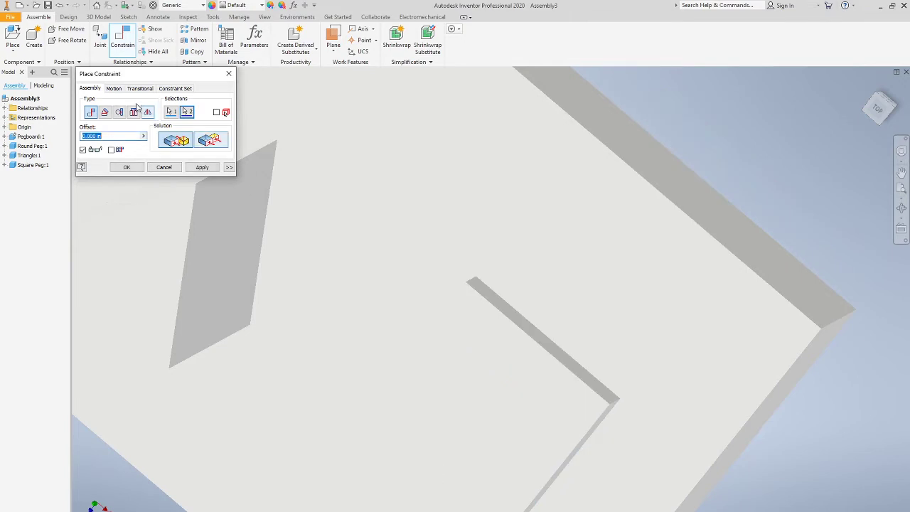
click(200, 168)
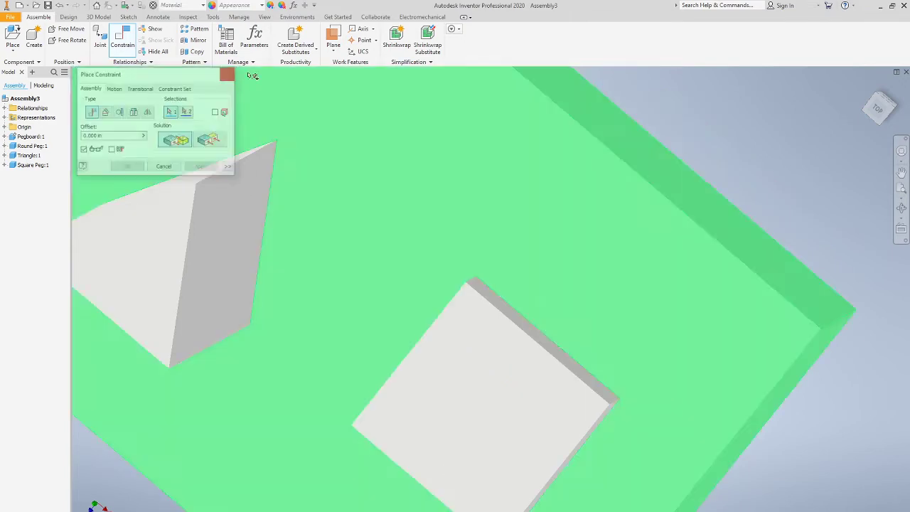
key(Escape)
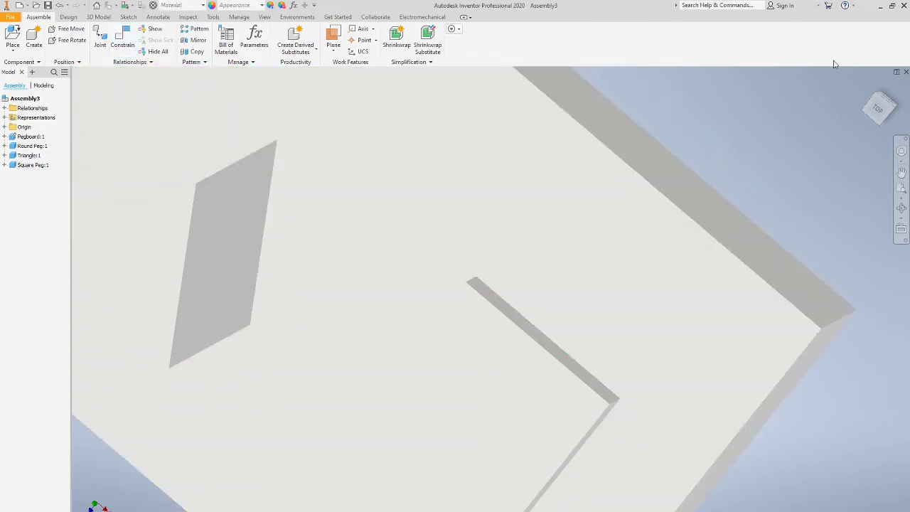
click(867, 86)
drag(613, 395, 582, 345)
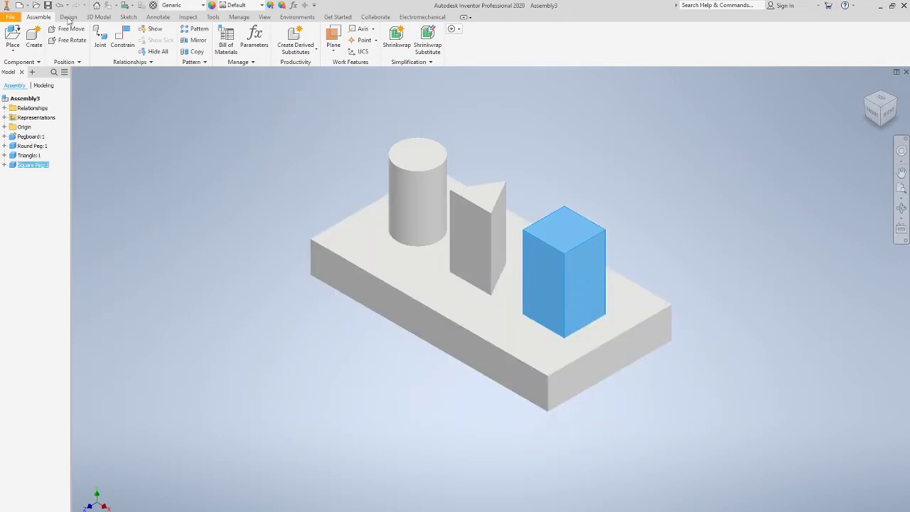
click(10, 16)
click(315, 174)
click(304, 173)
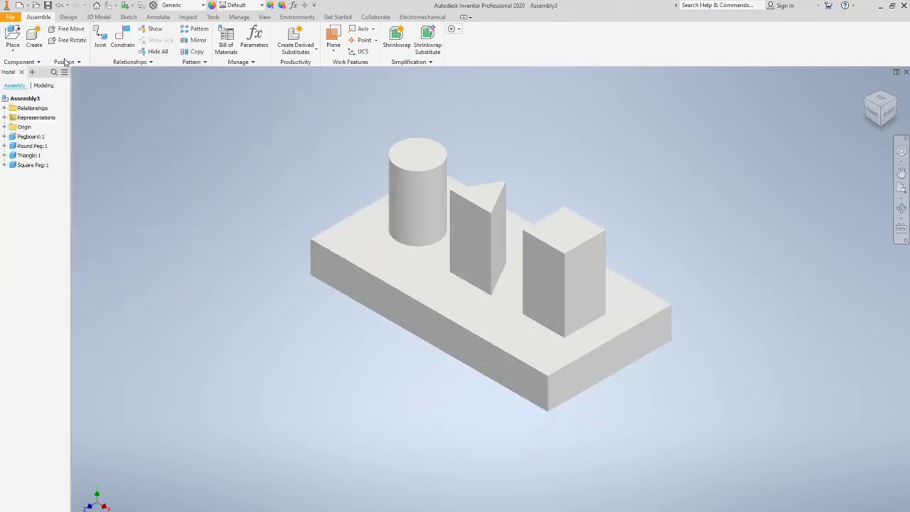
Place two Pegboard End components in the assembly, one beyond each end of the pegboard.
click(13, 35)
scroll(451, 278, down, 1)
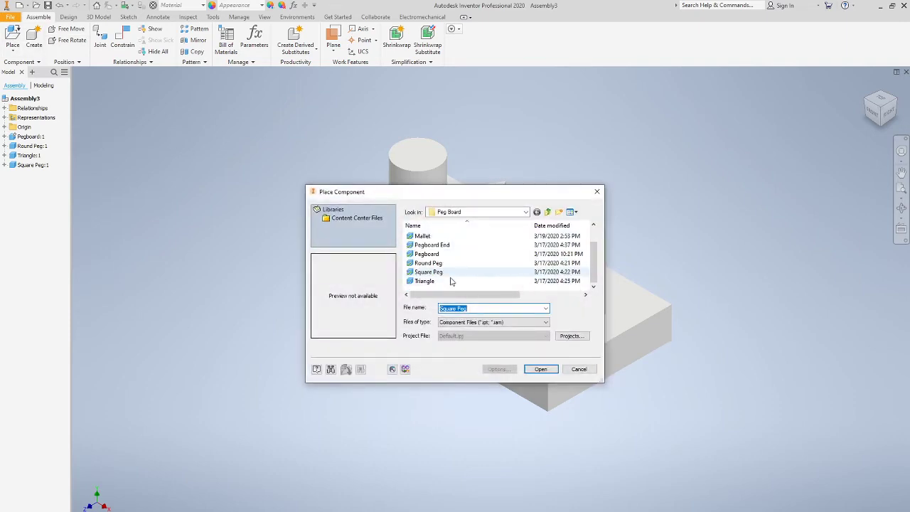
scroll(446, 280, up, 1)
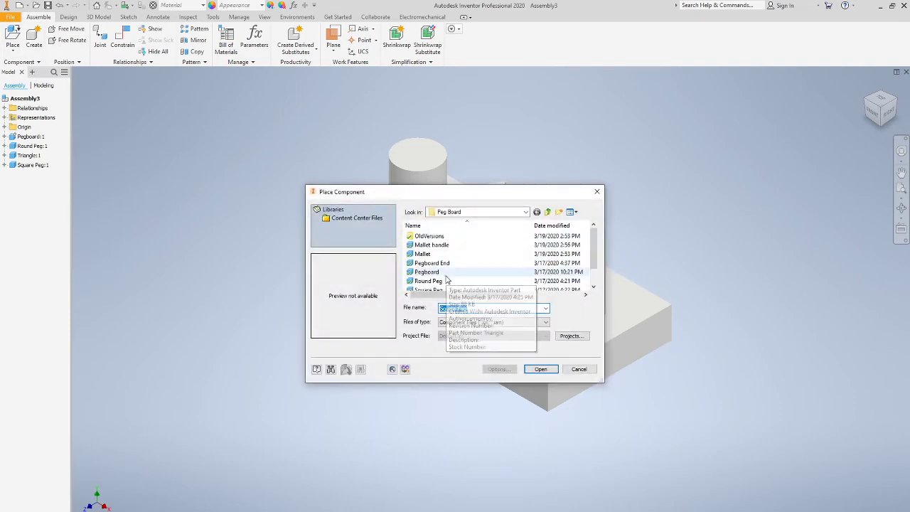
click(448, 263)
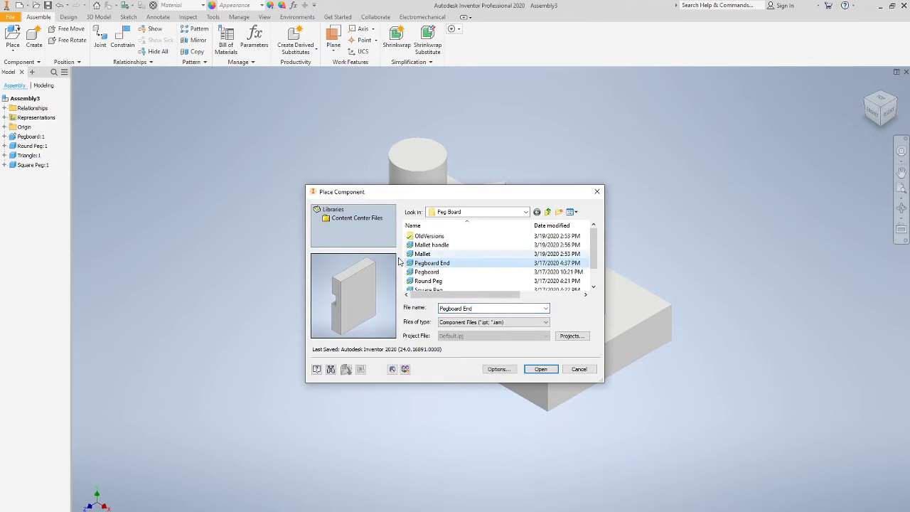
click(541, 369)
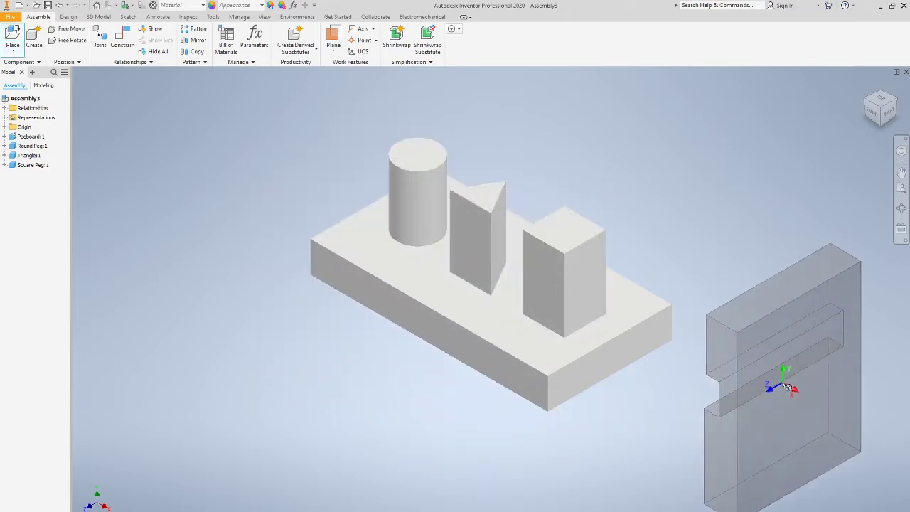
click(768, 376)
click(318, 214)
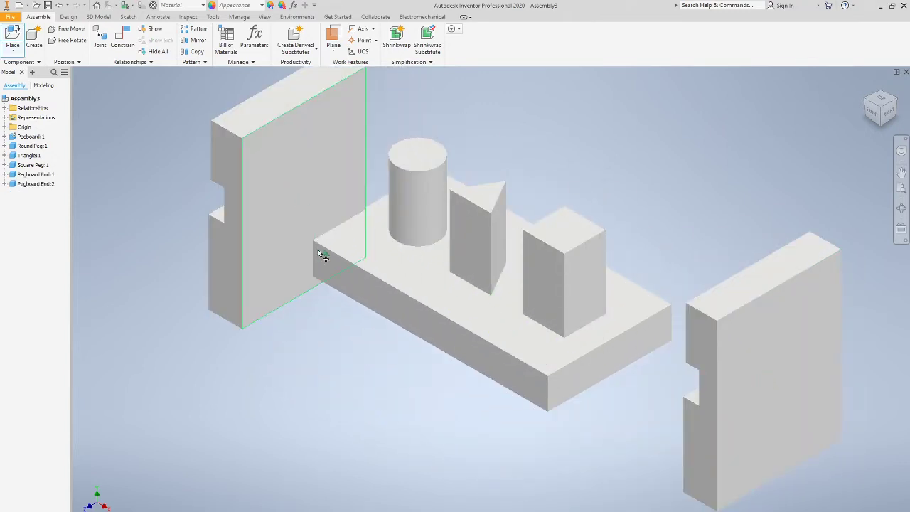
key(Escape)
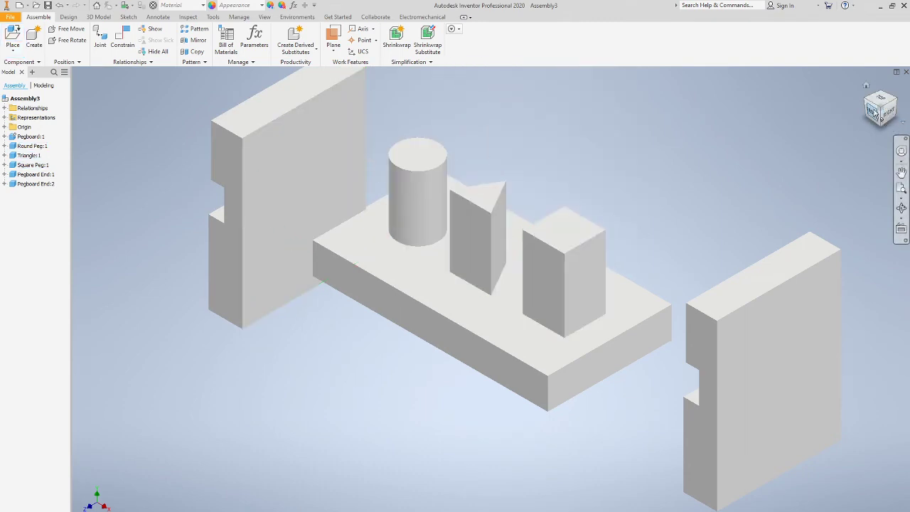
Mate the inner face of the right Pegboard End's slot to the pegboard's right end face with 0.000 in offset.
drag(875, 113, 676, 100)
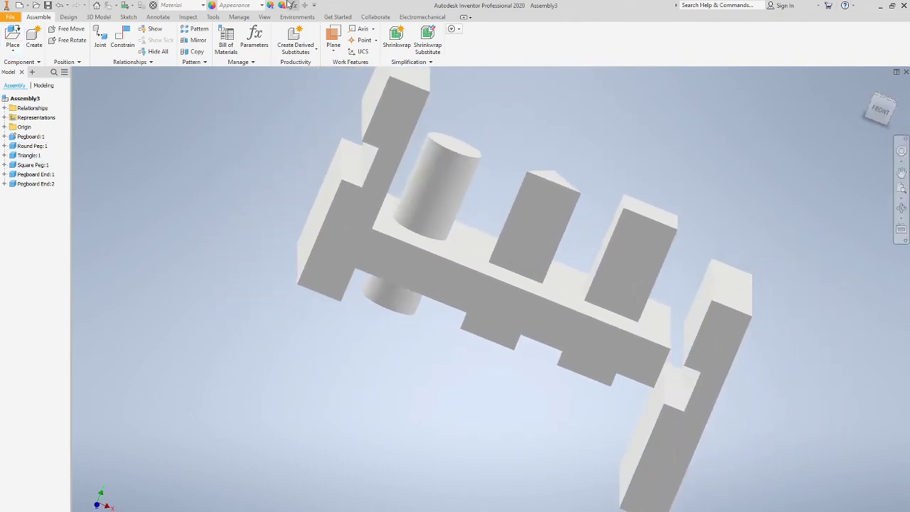
click(122, 40)
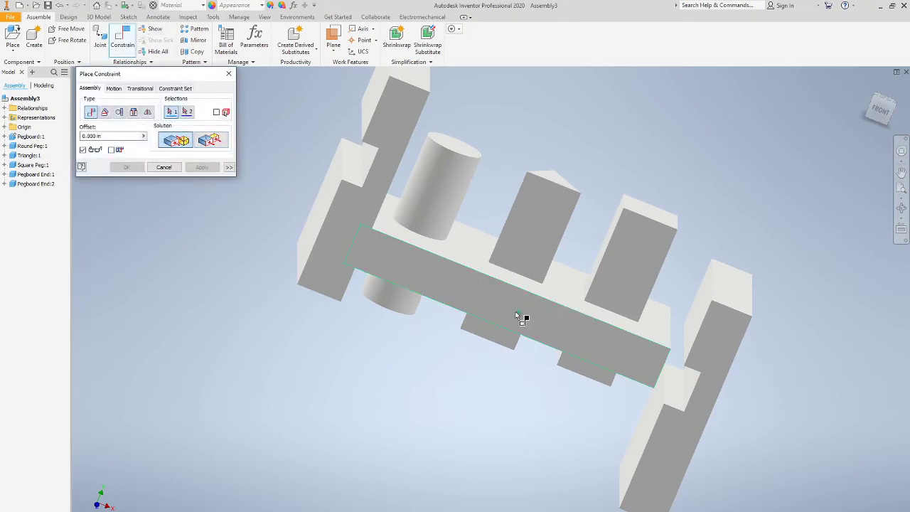
mouse_move(875, 108)
mouse_down()
mouse_move(839, 105)
mouse_move(301, 230)
mouse_up()
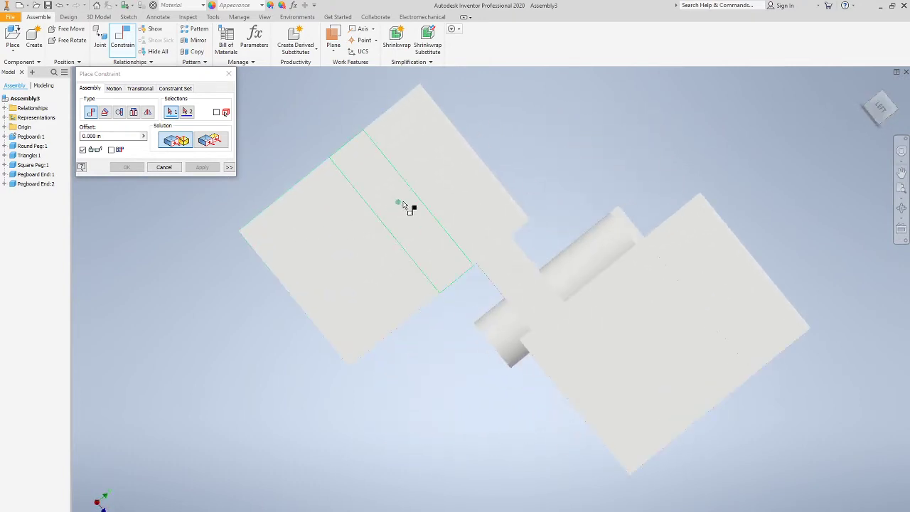
scroll(405, 208, down, 5)
scroll(355, 220, up, 5)
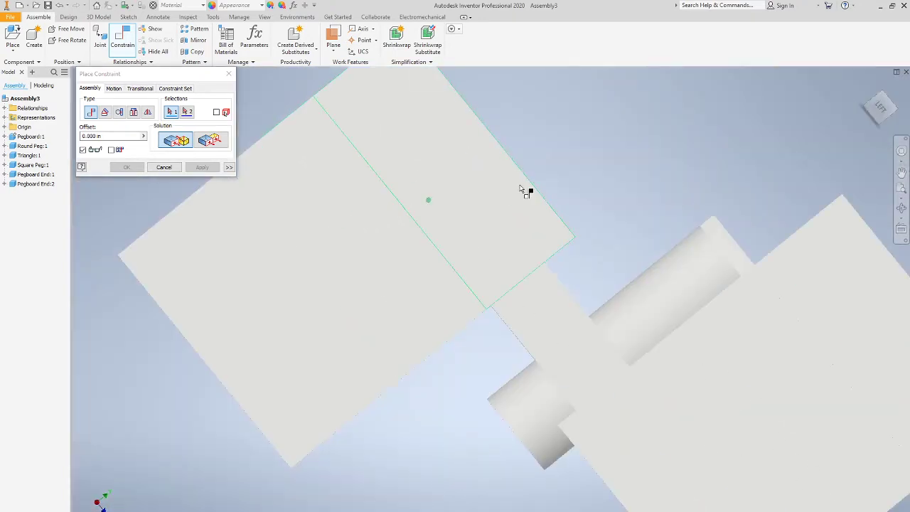
click(884, 99)
scroll(544, 160, down, 3)
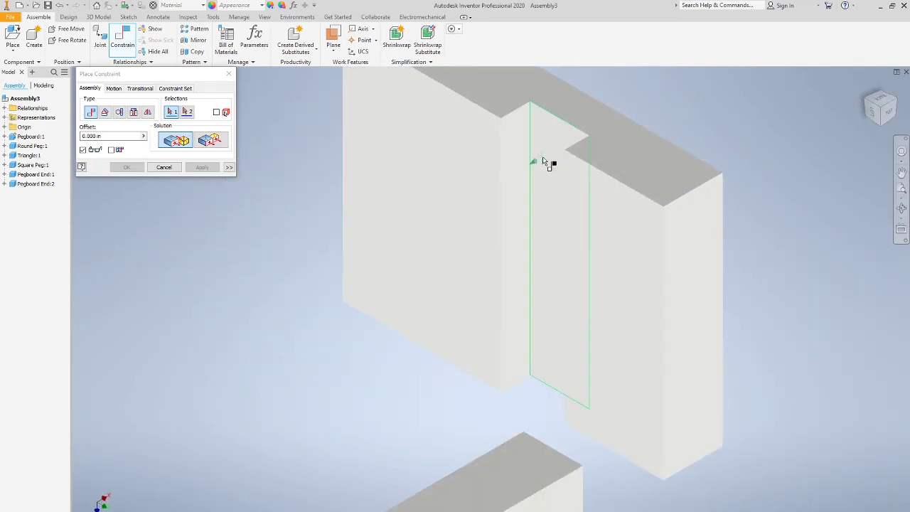
click(552, 158)
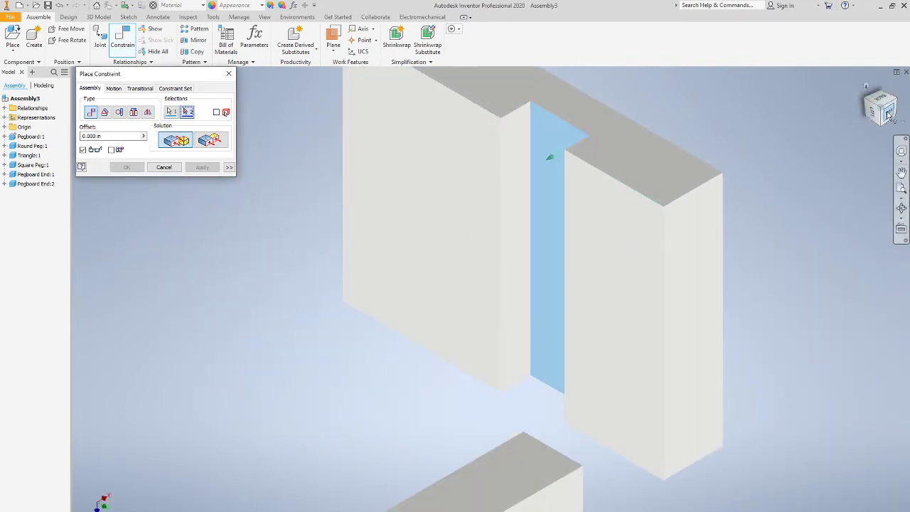
click(889, 116)
shift+middle_drag(731, 233, 642, 9)
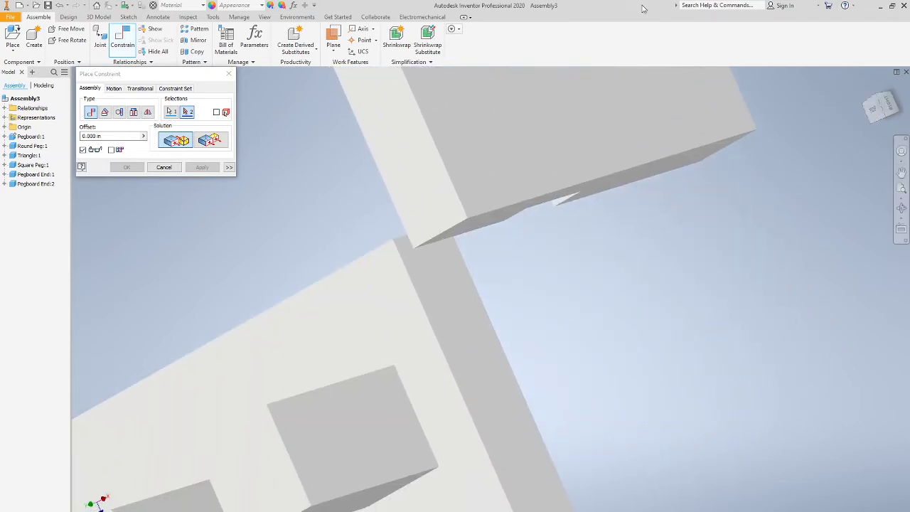
click(486, 385)
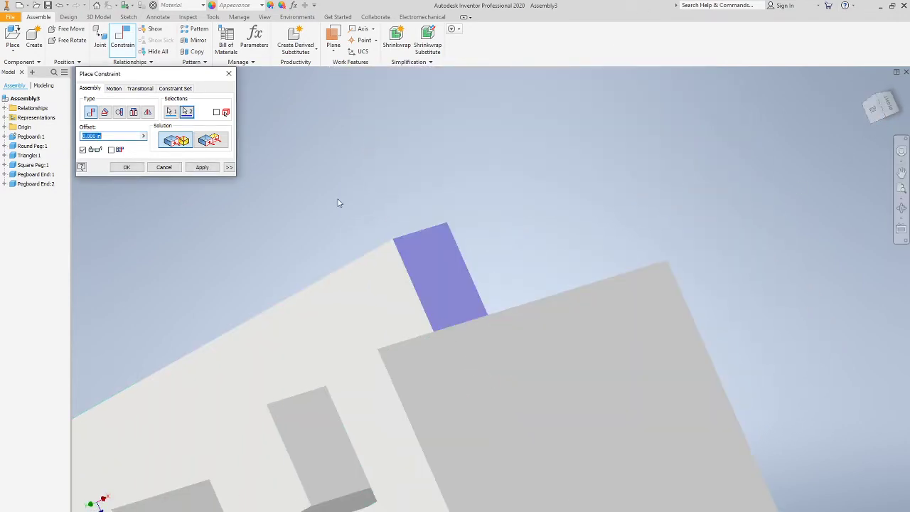
click(206, 167)
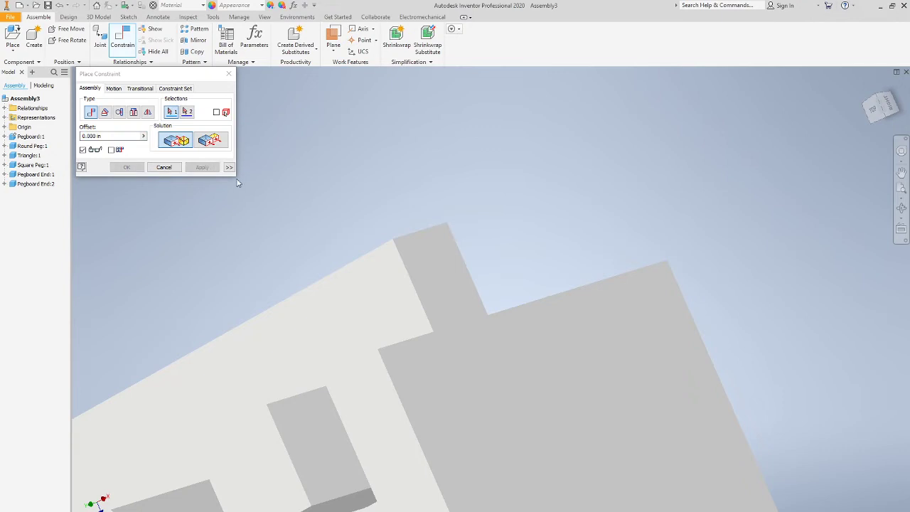
click(228, 74)
Mate the pegboard's top face to the upper wall of the right Pegboard End's slot with 0.000 in offset.
click(868, 120)
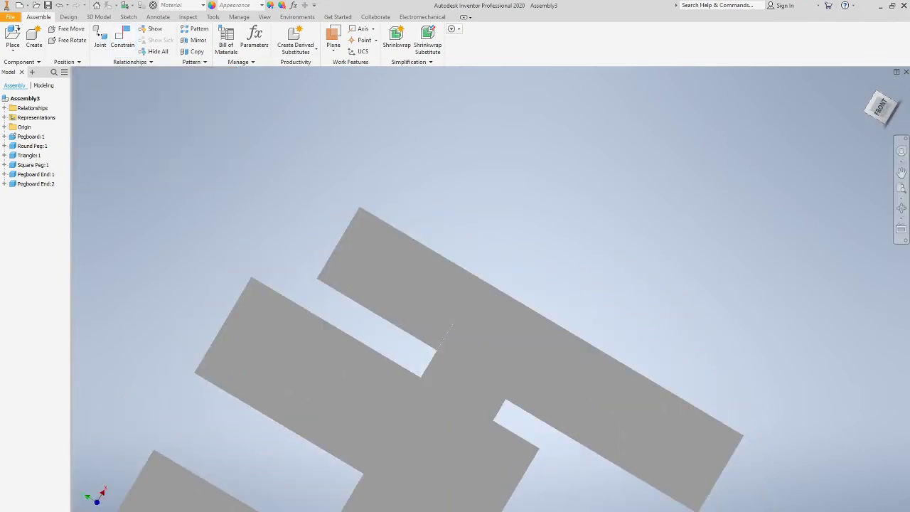
click(869, 114)
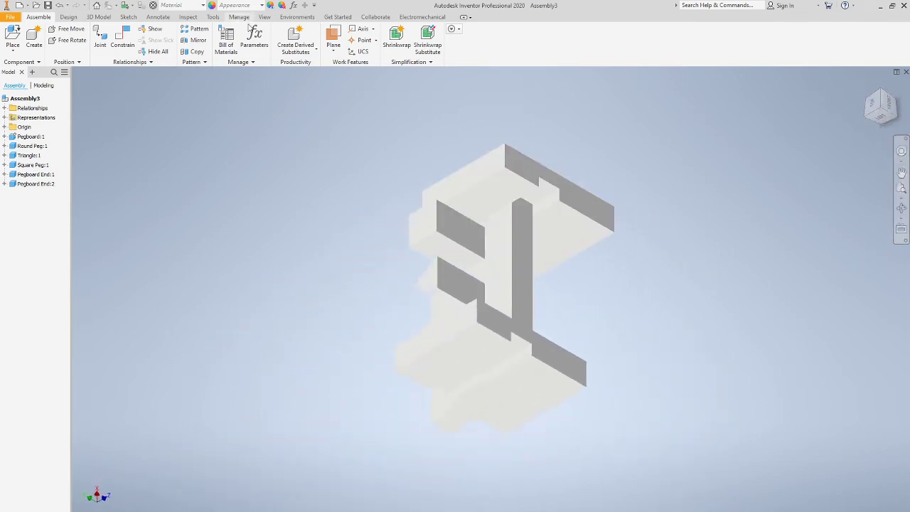
click(125, 39)
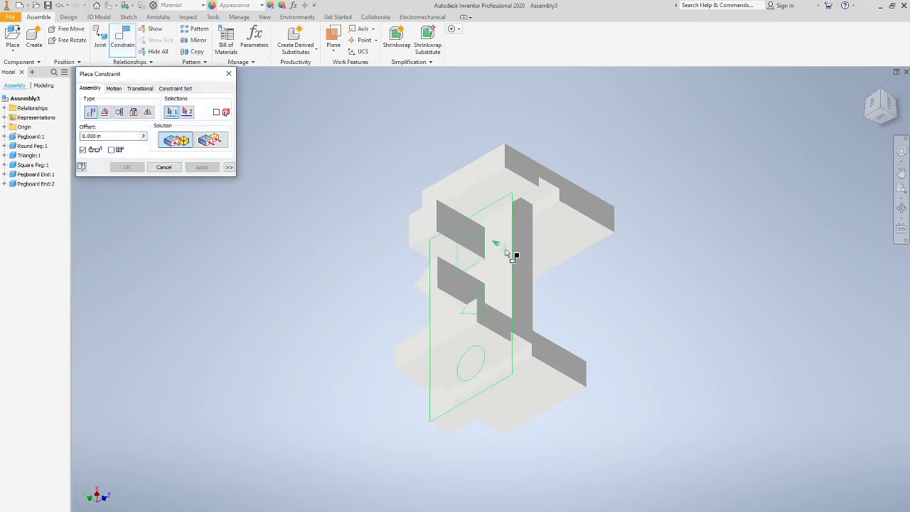
scroll(498, 262, down, 5)
click(483, 271)
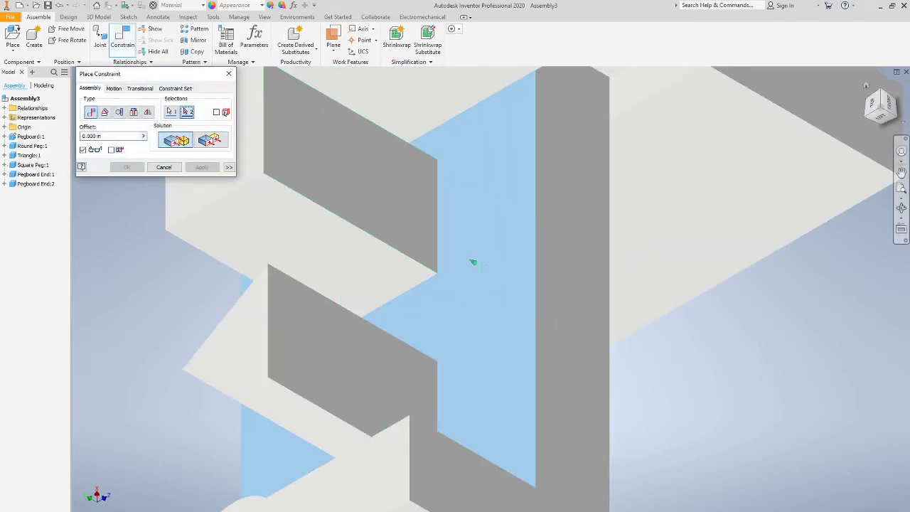
click(877, 118)
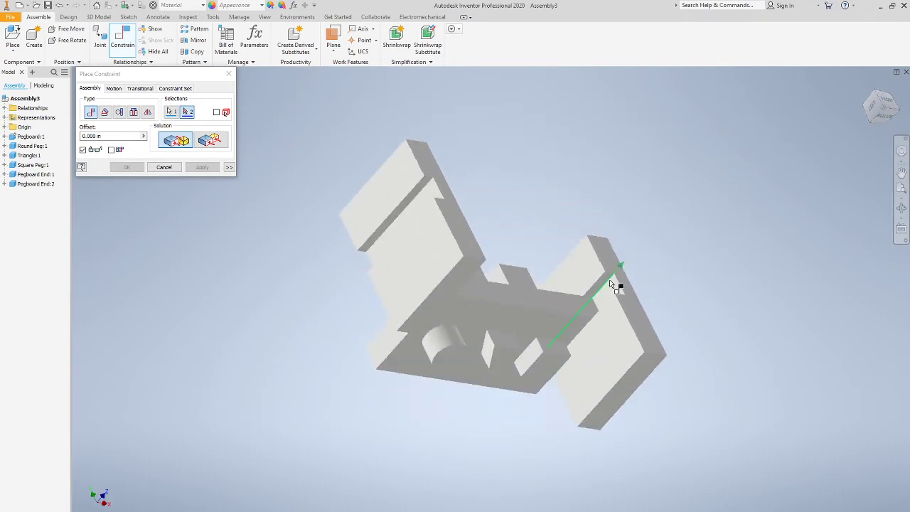
scroll(593, 280, down, 5)
scroll(594, 280, down, 3)
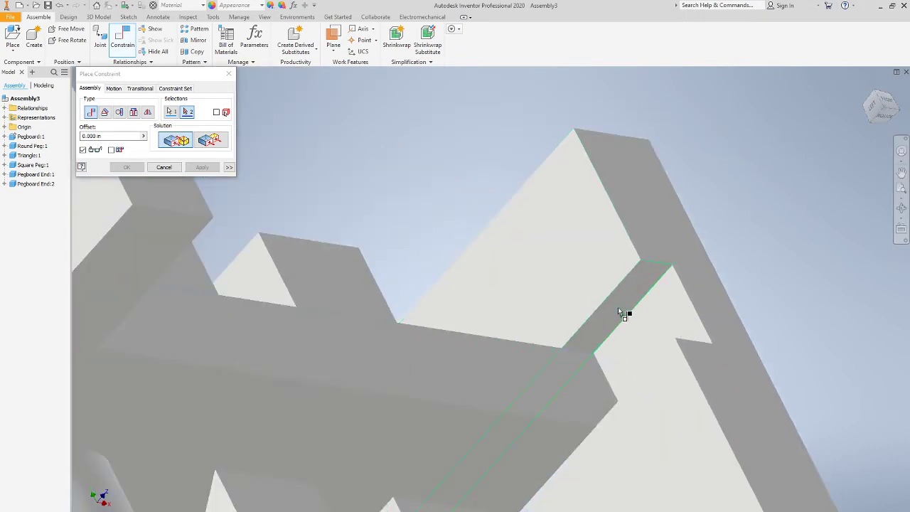
click(620, 311)
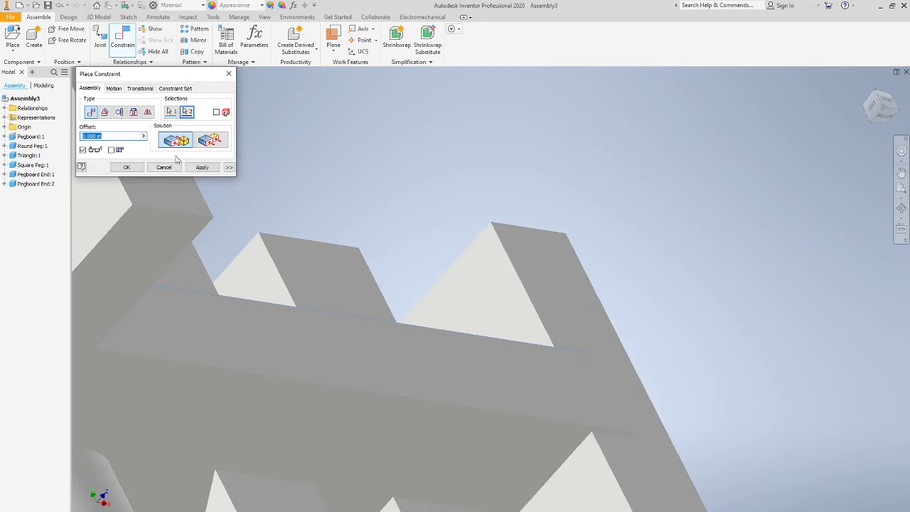
click(200, 167)
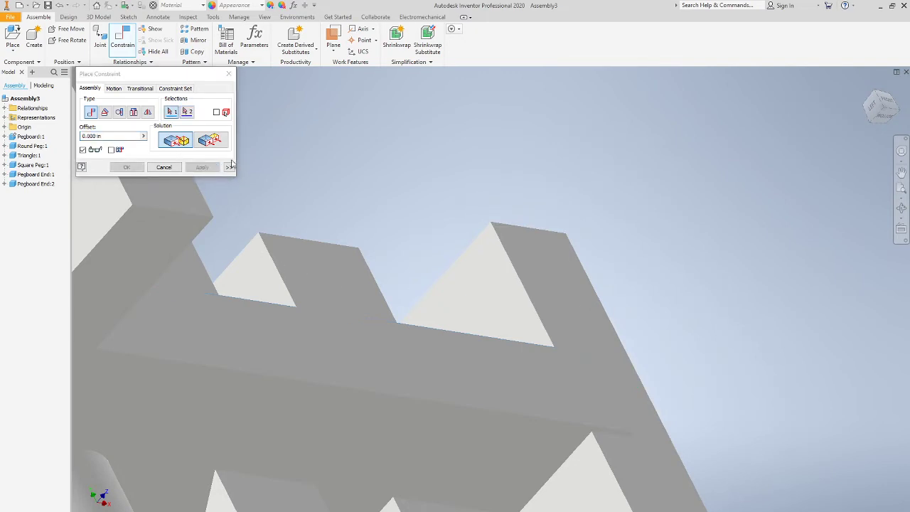
click(228, 74)
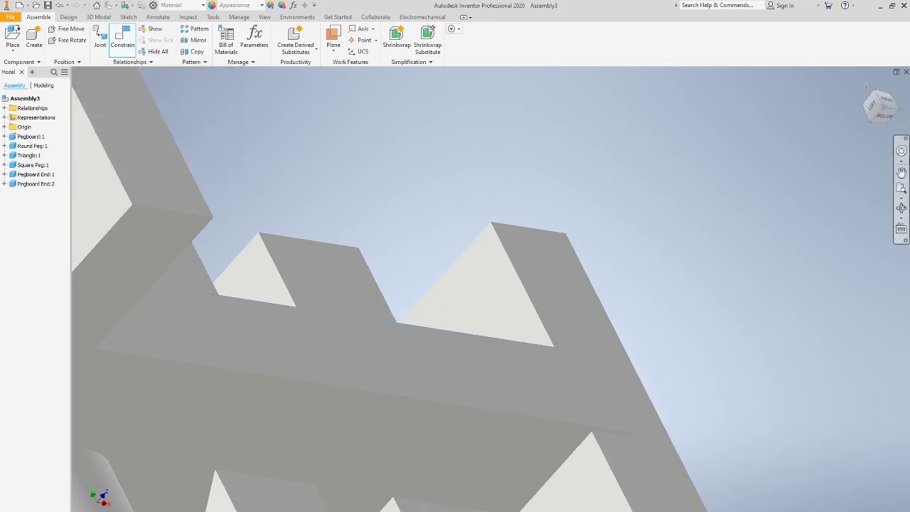
Slide the right Pegboard End along the pegboard and constrain their front faces Flush with 0.000 in offset.
click(866, 88)
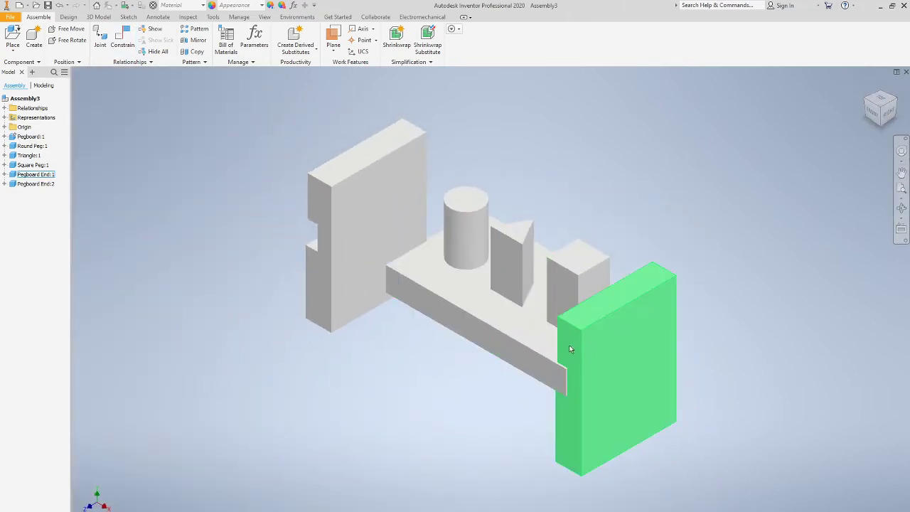
drag(571, 349, 619, 368)
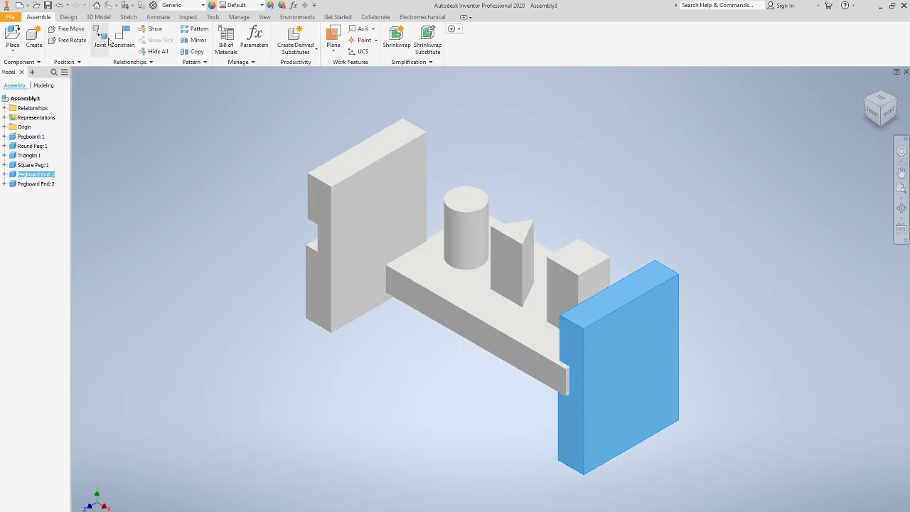
click(122, 37)
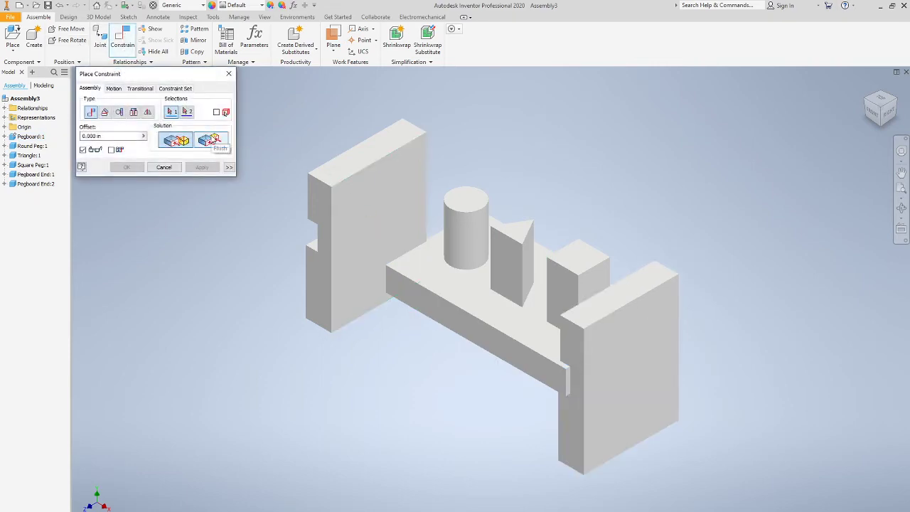
click(211, 139)
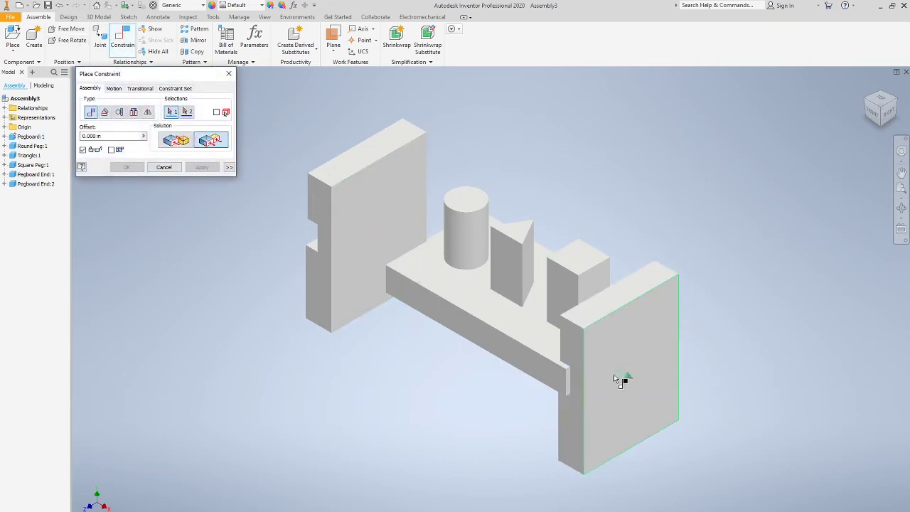
click(535, 369)
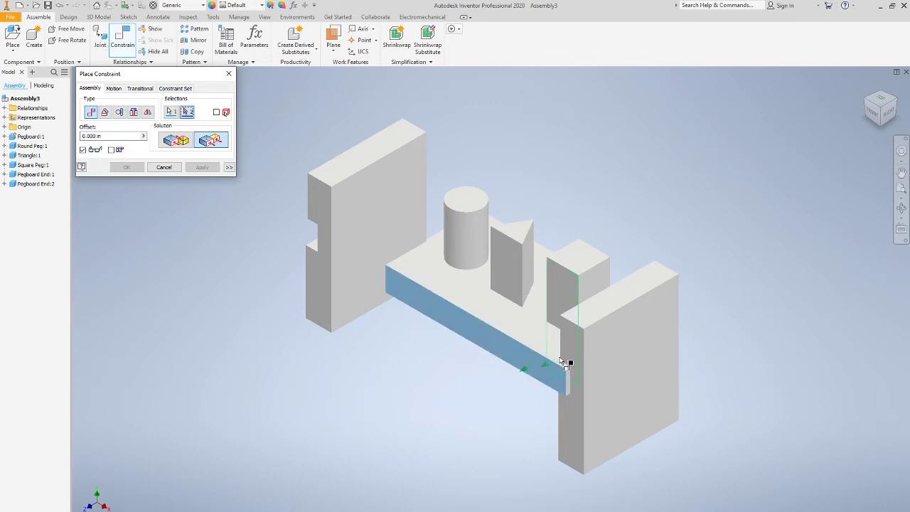
click(573, 346)
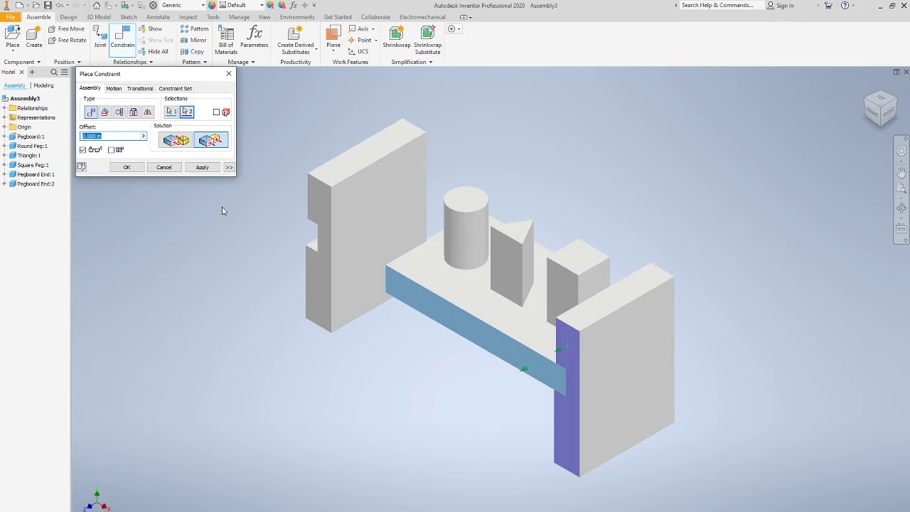
click(203, 168)
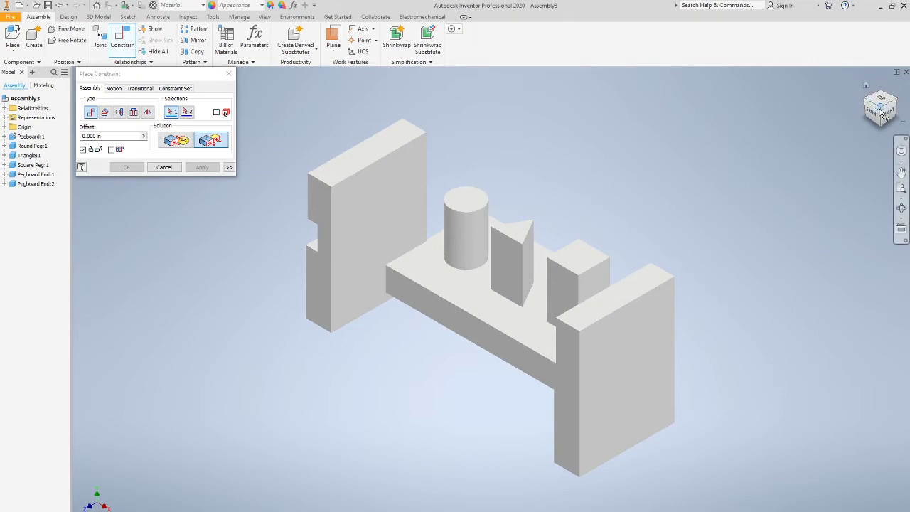
drag(883, 112, 777, 145)
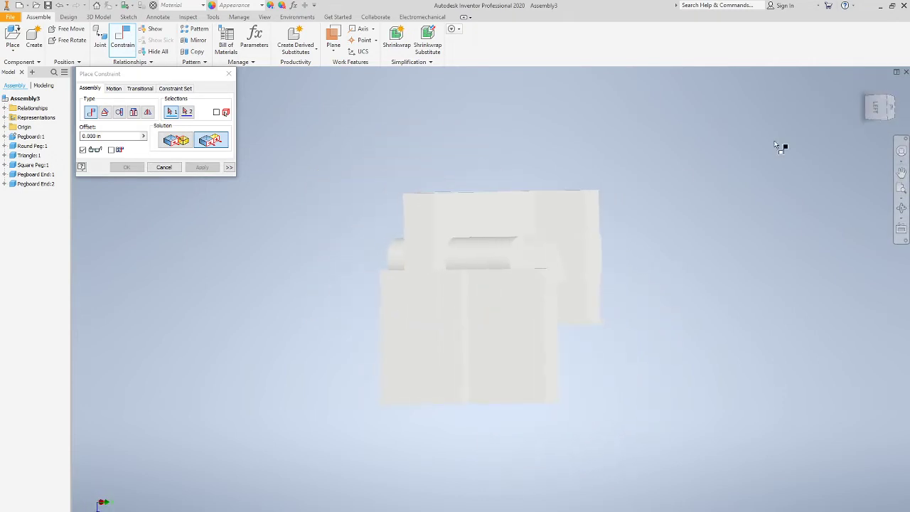
click(486, 312)
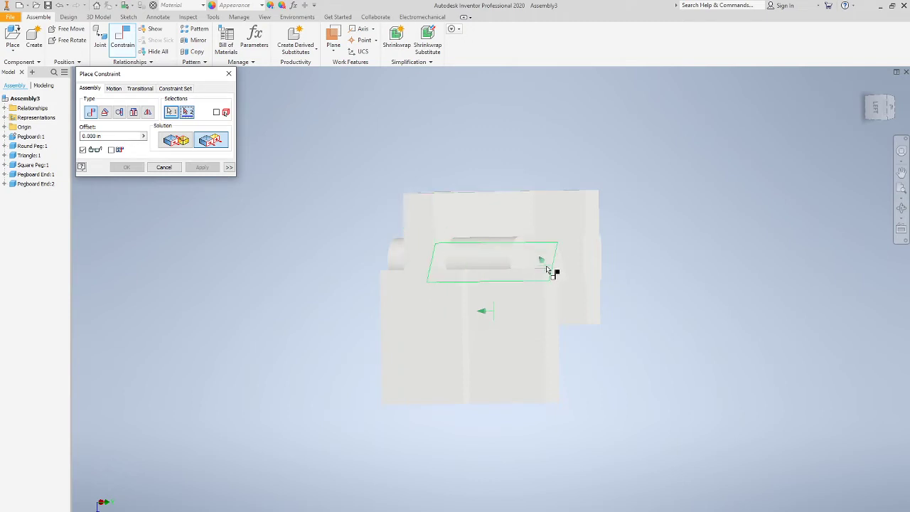
key(Escape)
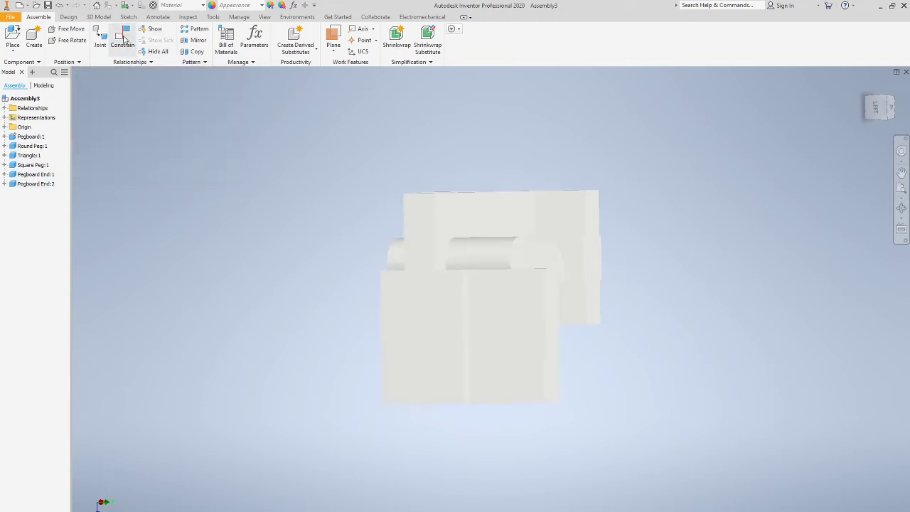
Mate the inner face of the left Pegboard End's slot to the pegboard's left end face with 0.000 in offset.
click(123, 36)
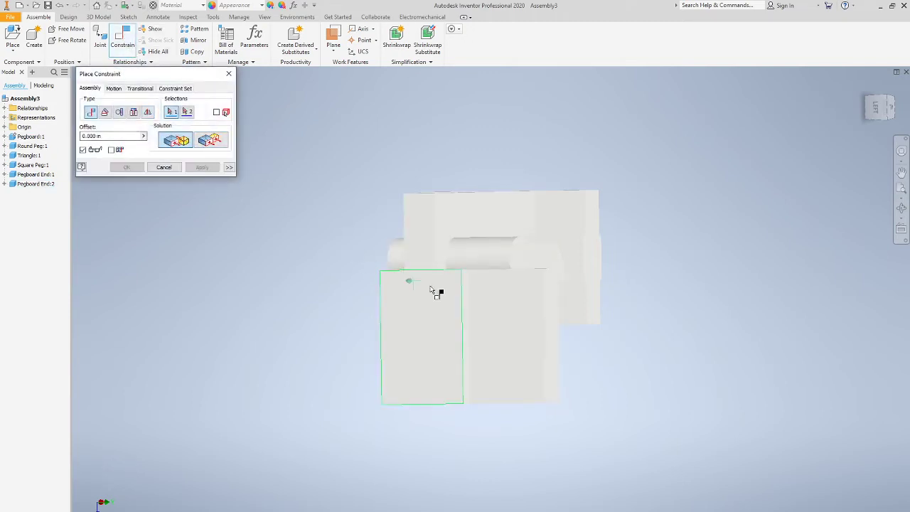
scroll(484, 305, up, 5)
click(478, 301)
scroll(398, 215, down, 4)
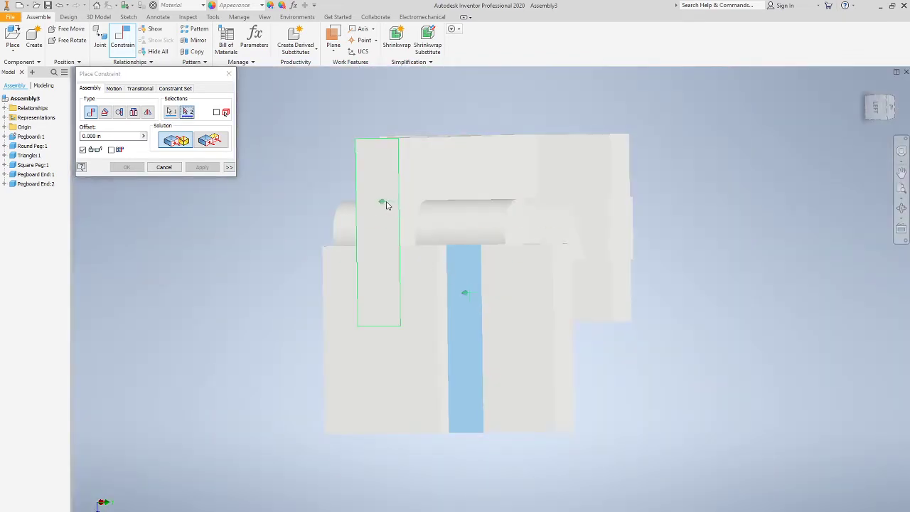
click(382, 201)
click(202, 167)
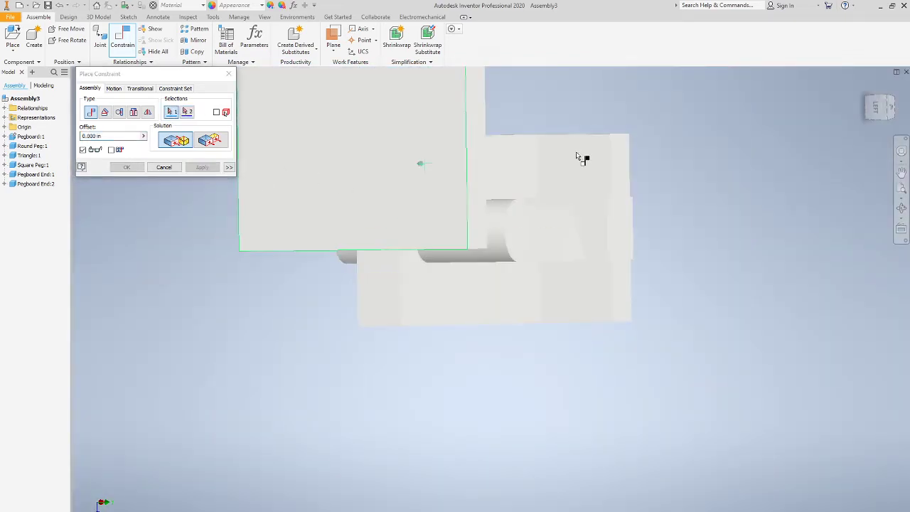
Try a Flush constraint between the pegboard's top face and the upper wall of the left Pegboard End's slot, and undo it.
click(869, 122)
click(442, 255)
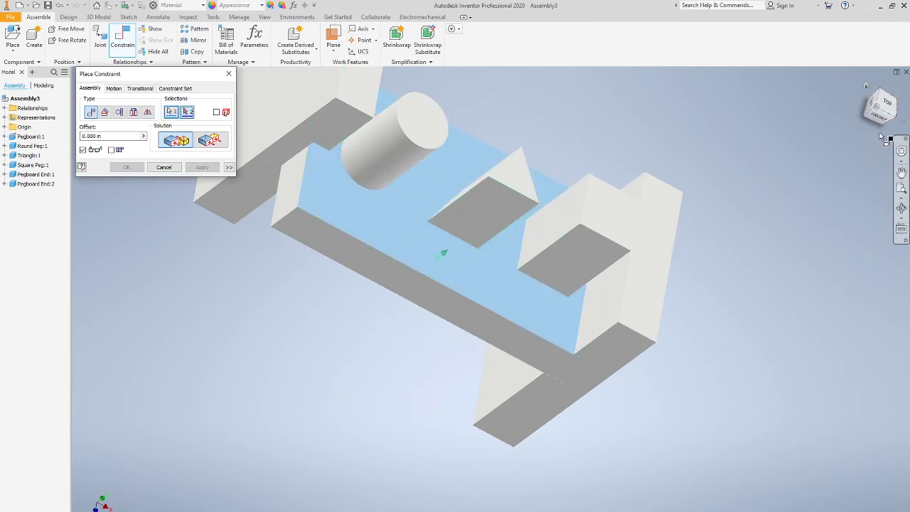
click(897, 103)
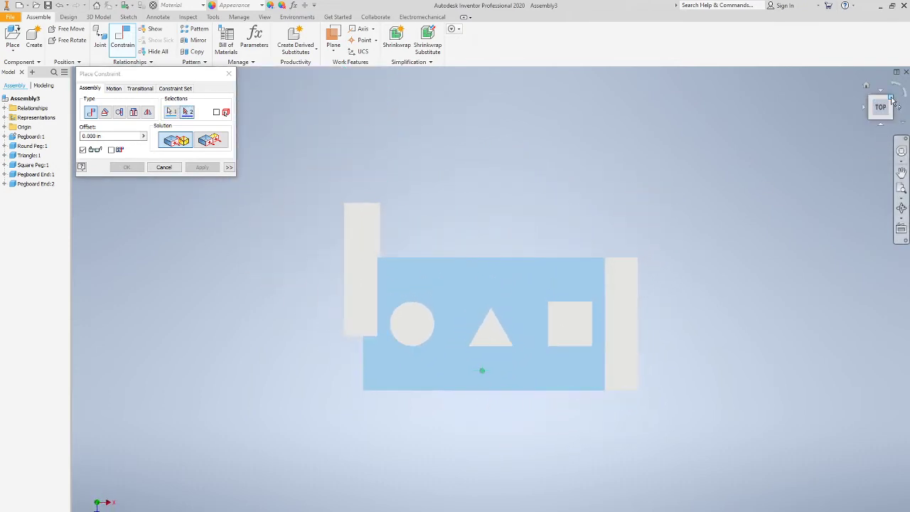
click(890, 103)
shift+middle_drag(487, 297, 491, 297)
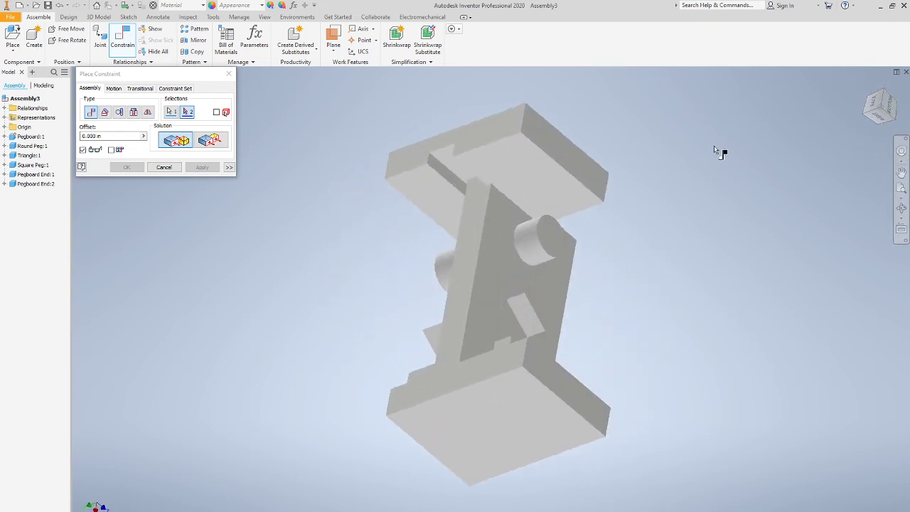
click(441, 171)
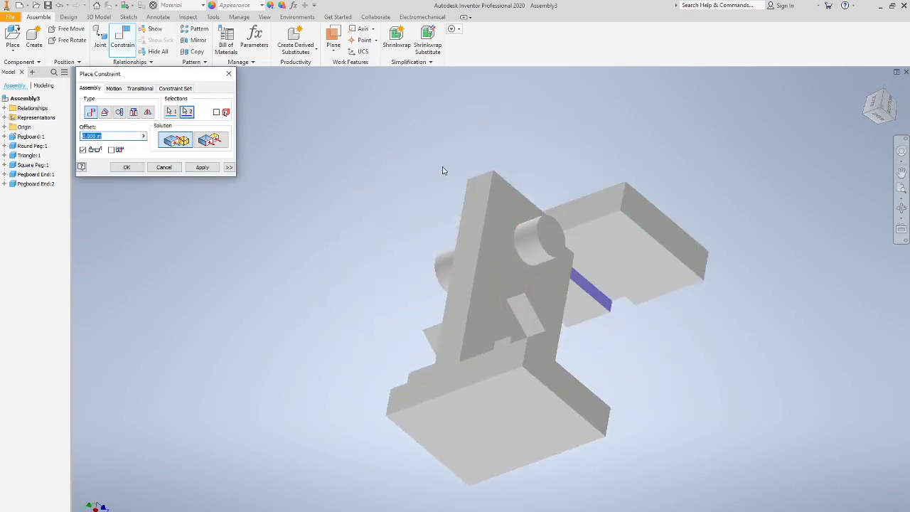
click(885, 110)
click(216, 144)
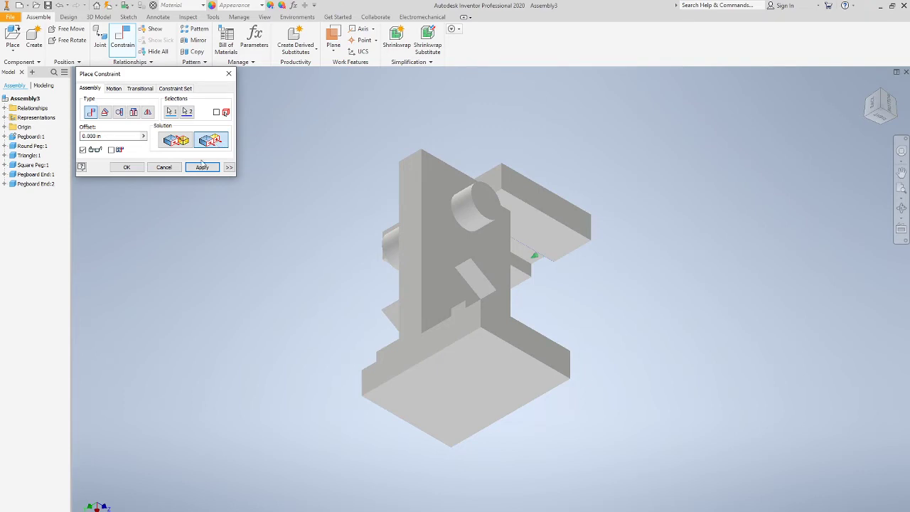
click(202, 166)
click(178, 141)
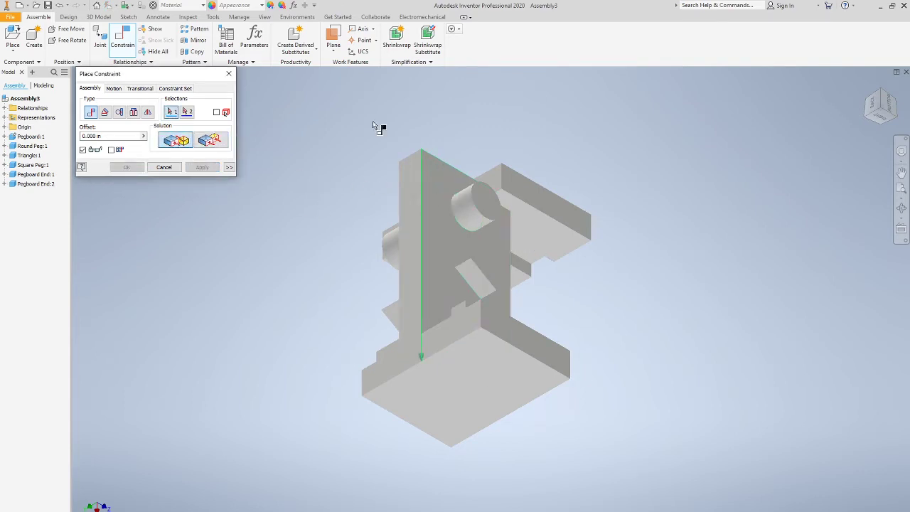
click(229, 74)
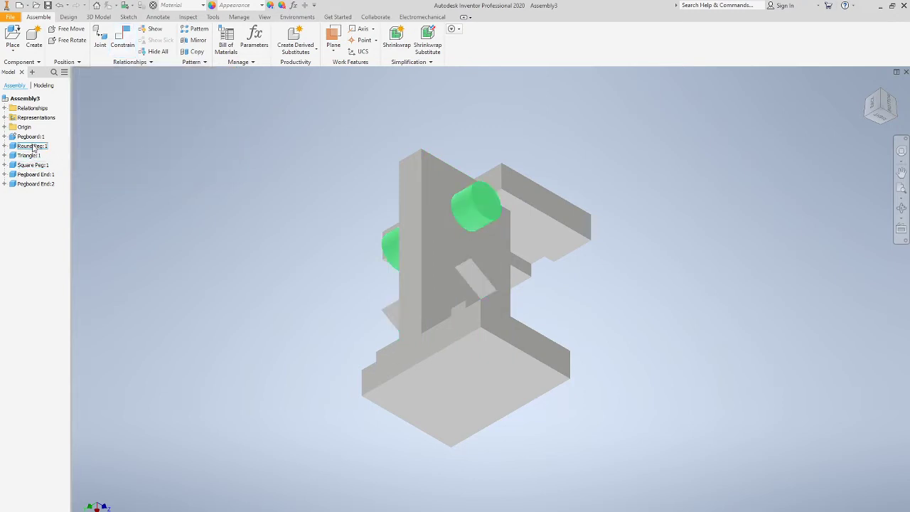
key(ctrl+z)
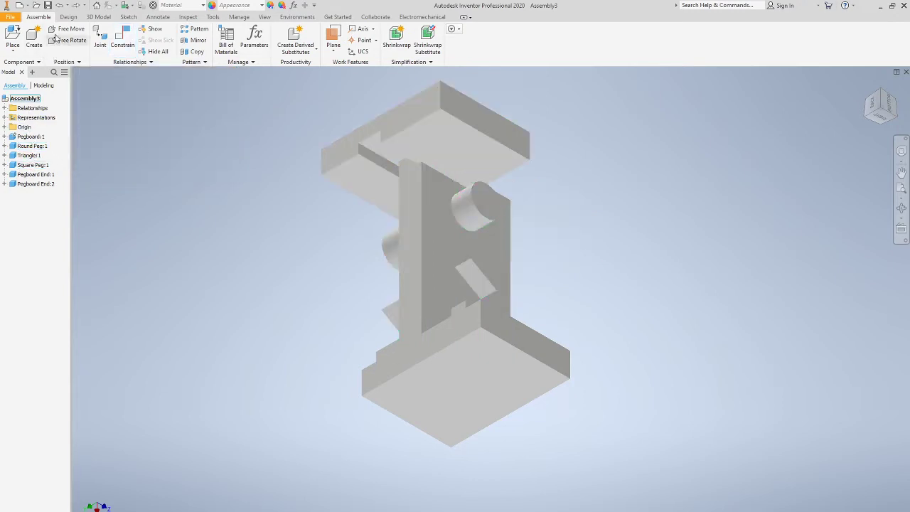
Mate the upper wall of the left Pegboard End's slot to the pegboard's top face with 0.000 in offset.
click(122, 39)
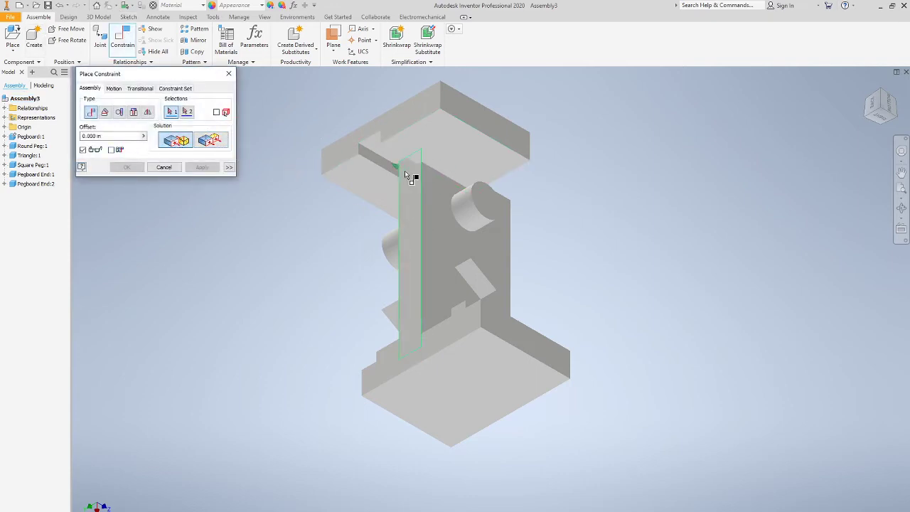
click(369, 155)
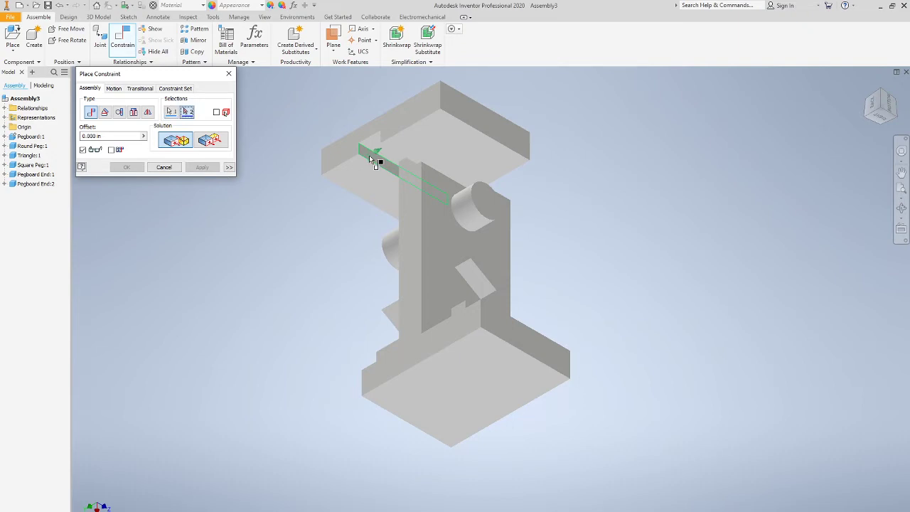
click(869, 120)
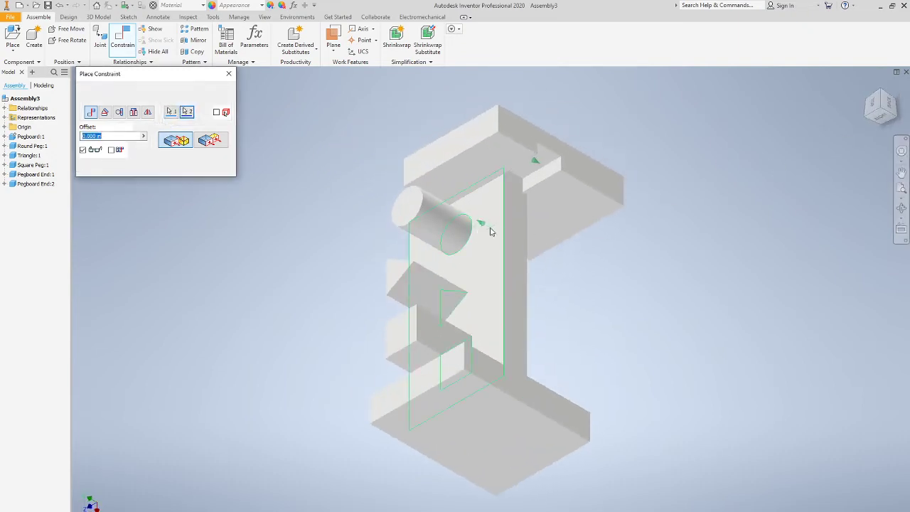
click(213, 168)
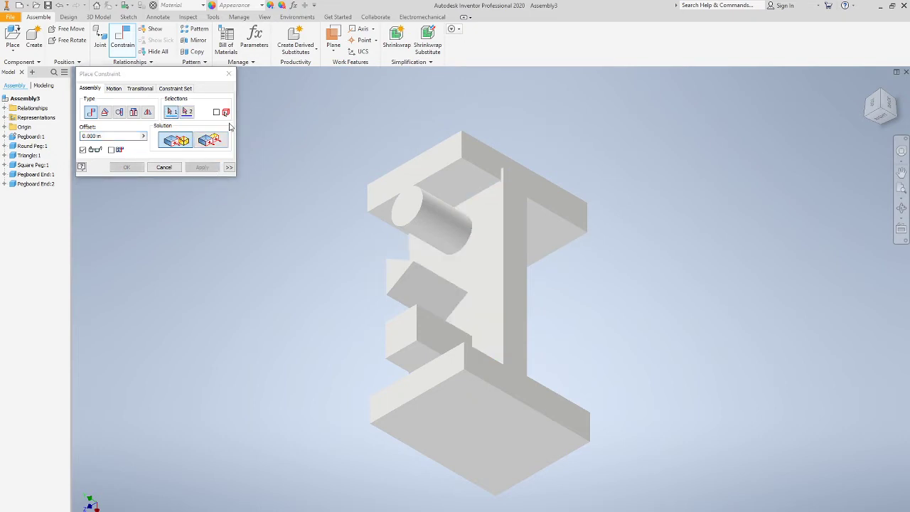
Constrain the rear faces of the left Pegboard End and the pegboard Flush with 0.000 in offset.
click(495, 162)
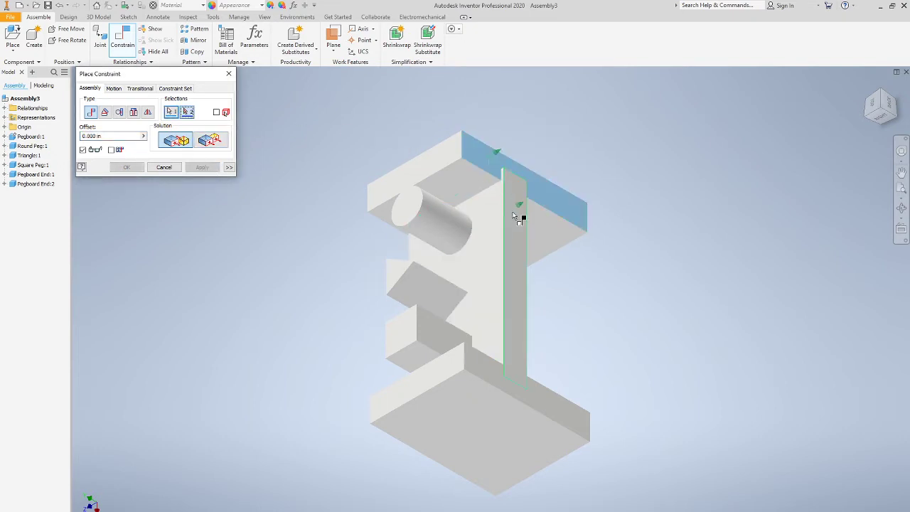
click(514, 216)
click(220, 141)
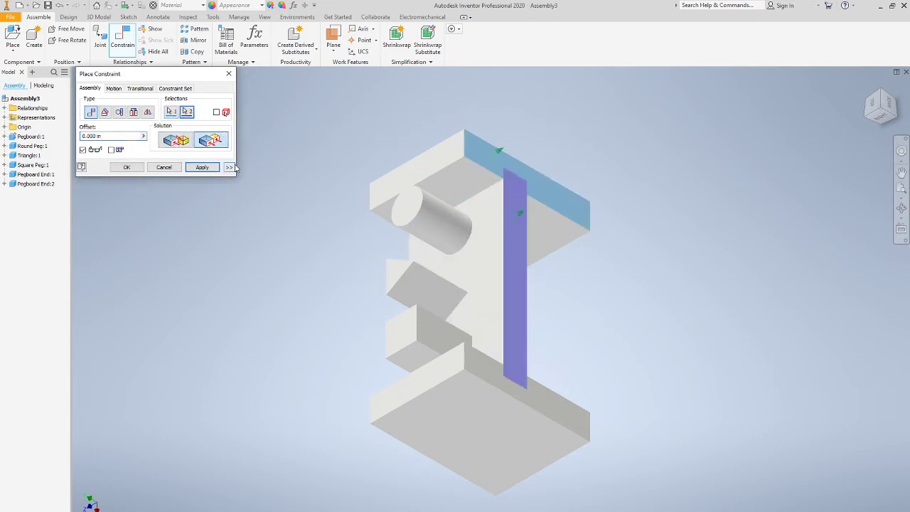
click(203, 167)
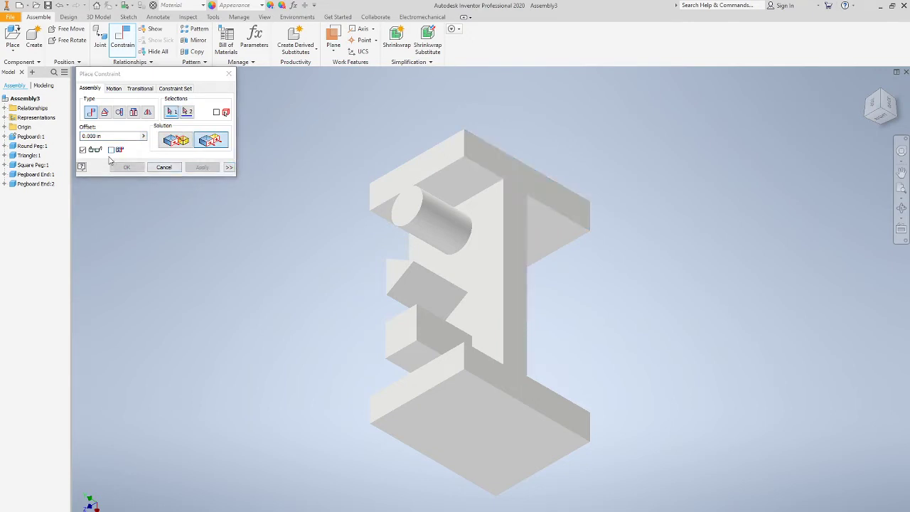
click(229, 74)
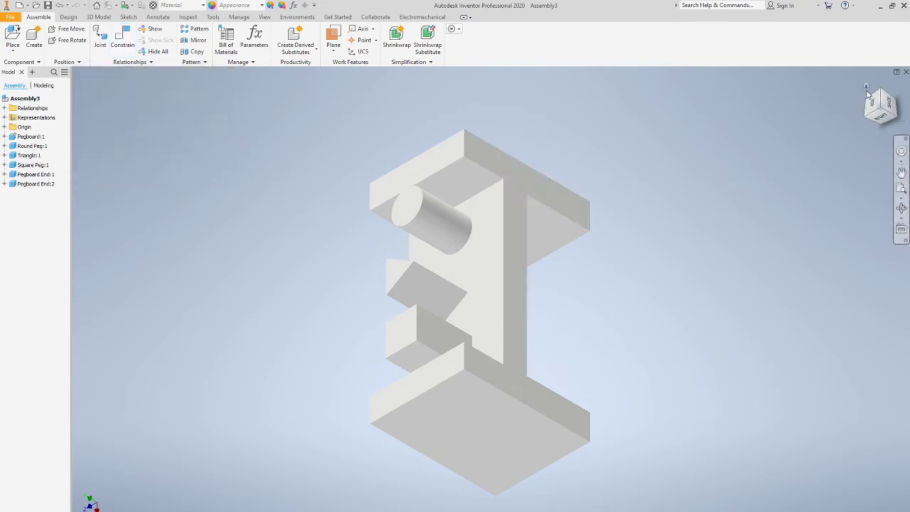
click(868, 88)
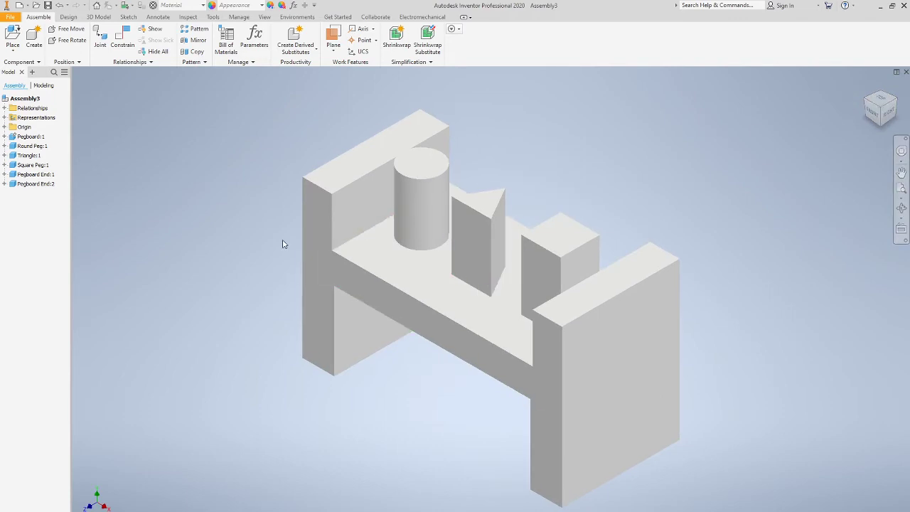
Adjust the appearance to Yellow Pine - Solid Stained Light Low Gloss and apply it to the left Pegboard End and the round peg.
click(270, 6)
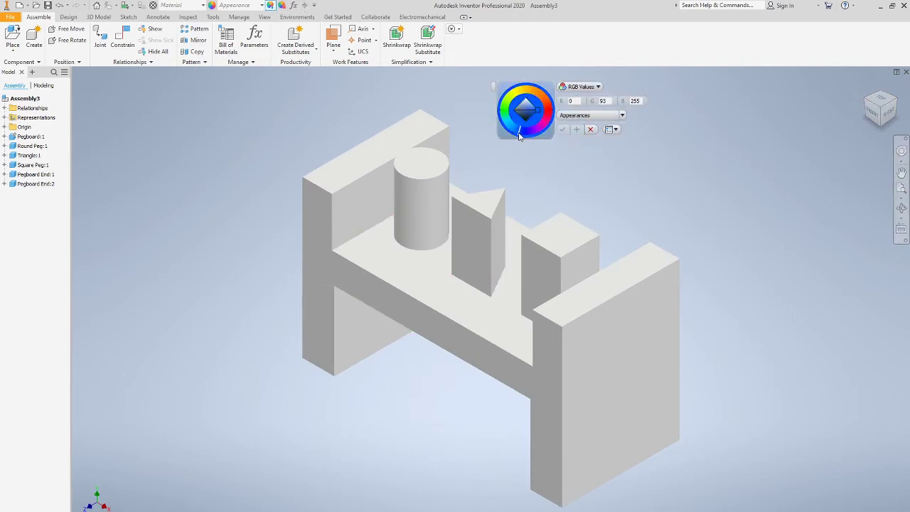
click(378, 204)
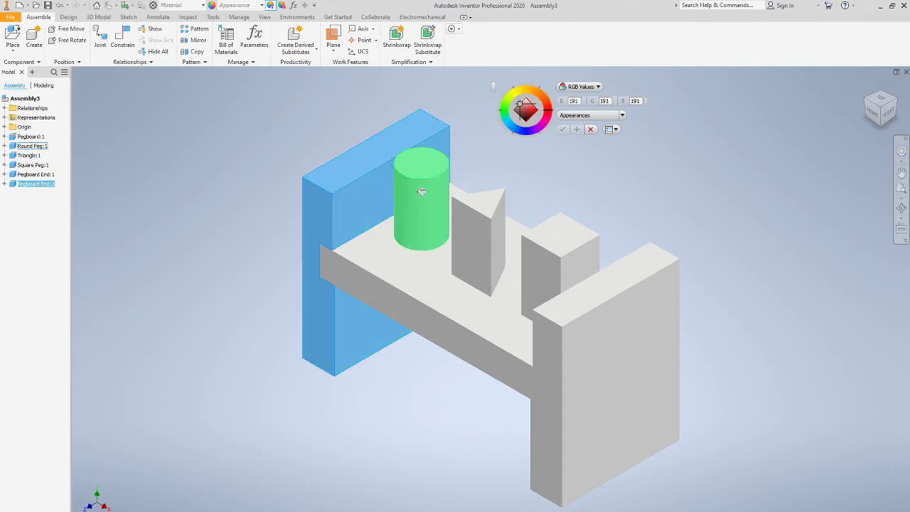
click(476, 196)
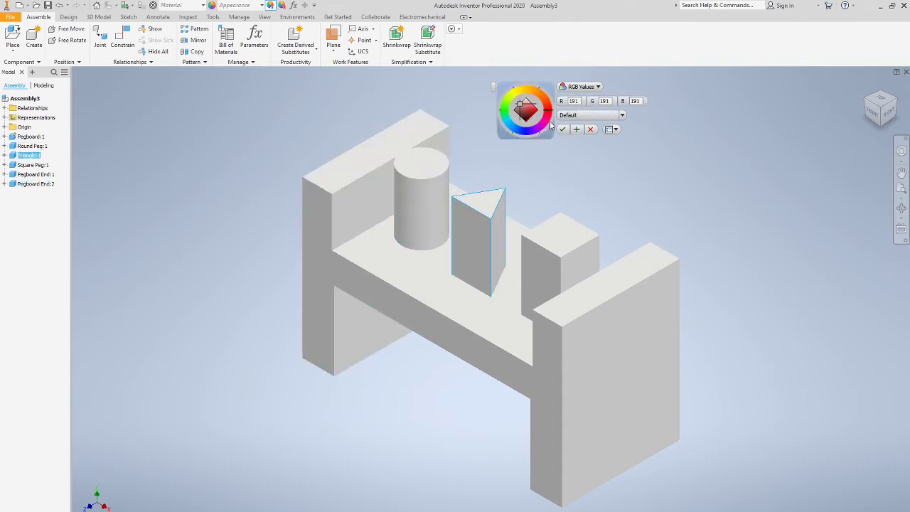
drag(544, 126, 535, 130)
click(623, 114)
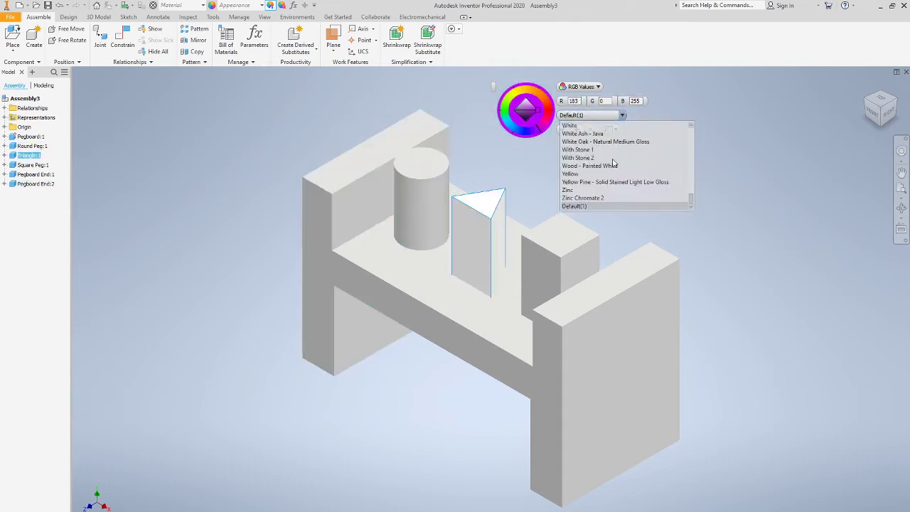
click(602, 187)
click(406, 189)
click(384, 177)
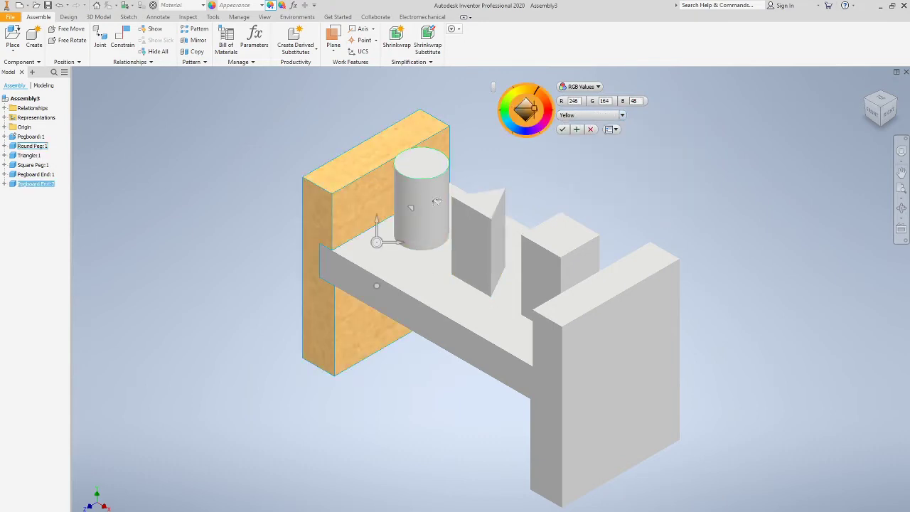
Apply the Yellow Pine - Solid Stained Light Low Gloss appearance to the pegboard, triangle peg, square peg and right Pegboard End.
click(429, 279)
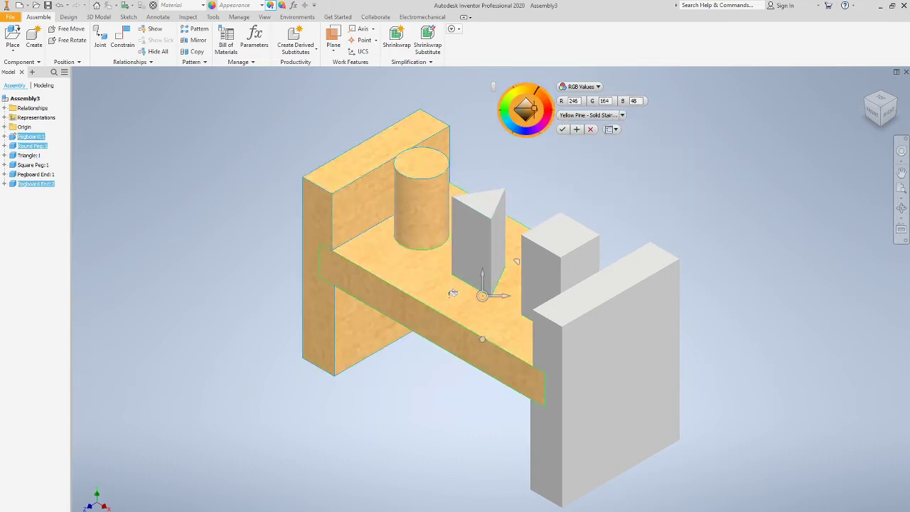
click(478, 246)
click(548, 260)
click(562, 296)
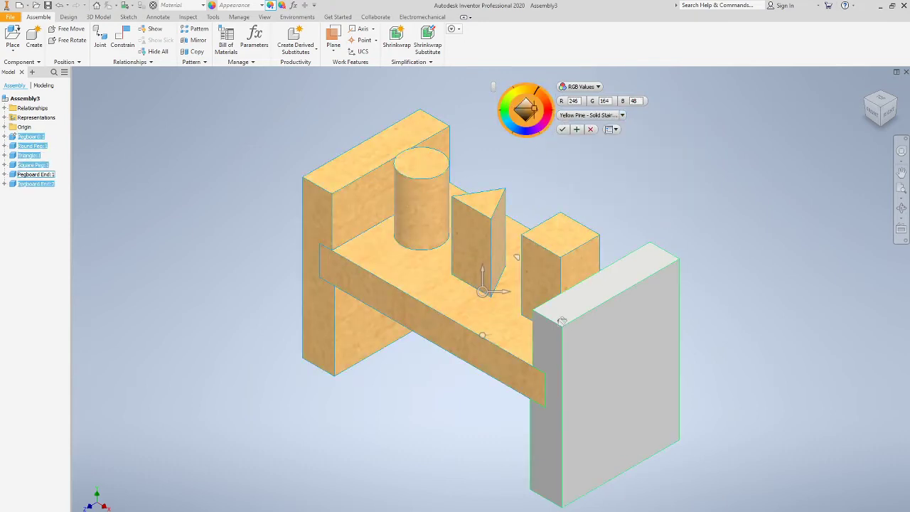
click(562, 129)
click(484, 213)
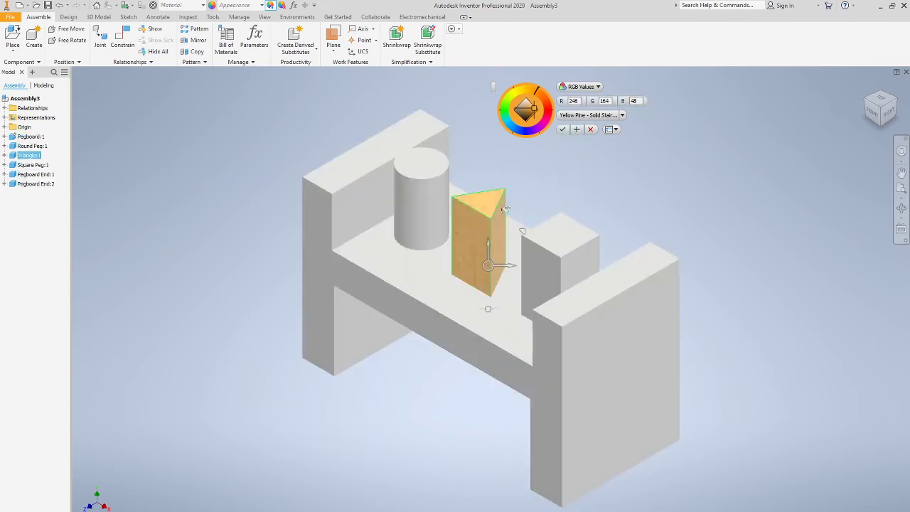
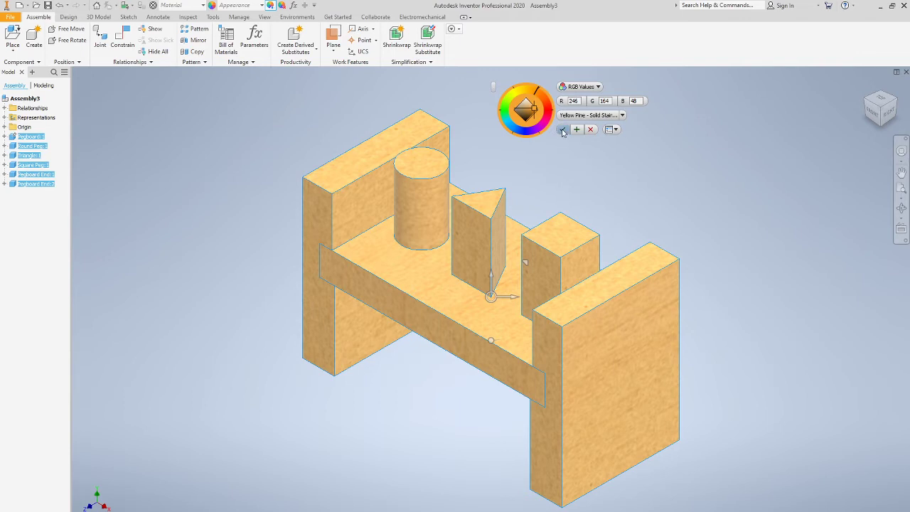
click(562, 130)
scroll(537, 202, down, 3)
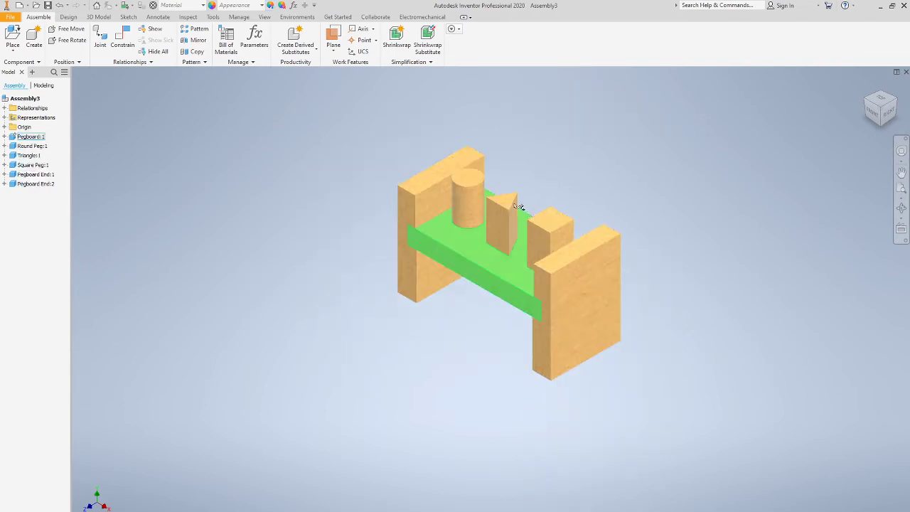
scroll(455, 182, up, 5)
scroll(598, 230, down, 3)
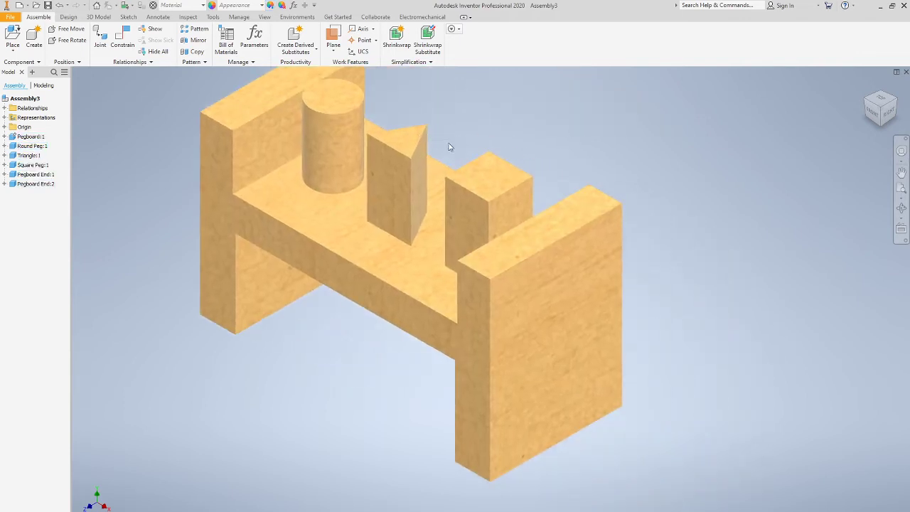
scroll(274, 306, up, 3)
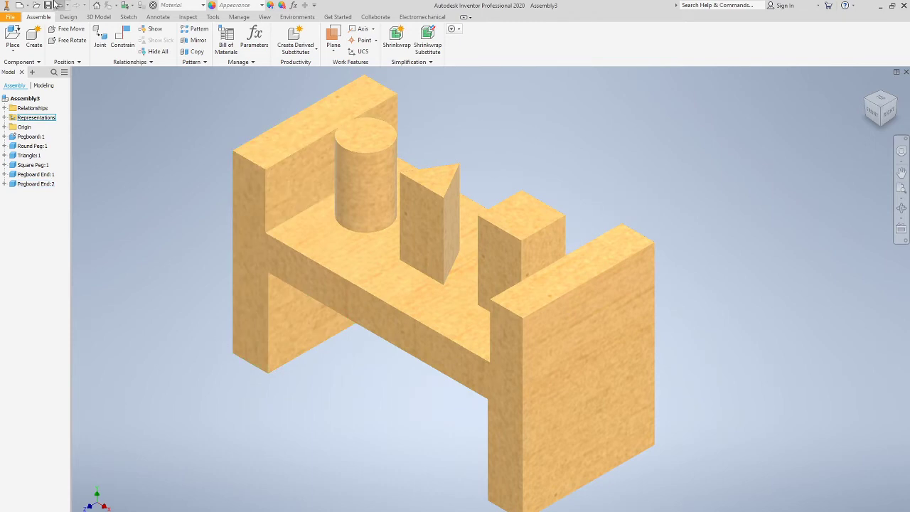
Create a new part file for the mallet handle.
click(10, 17)
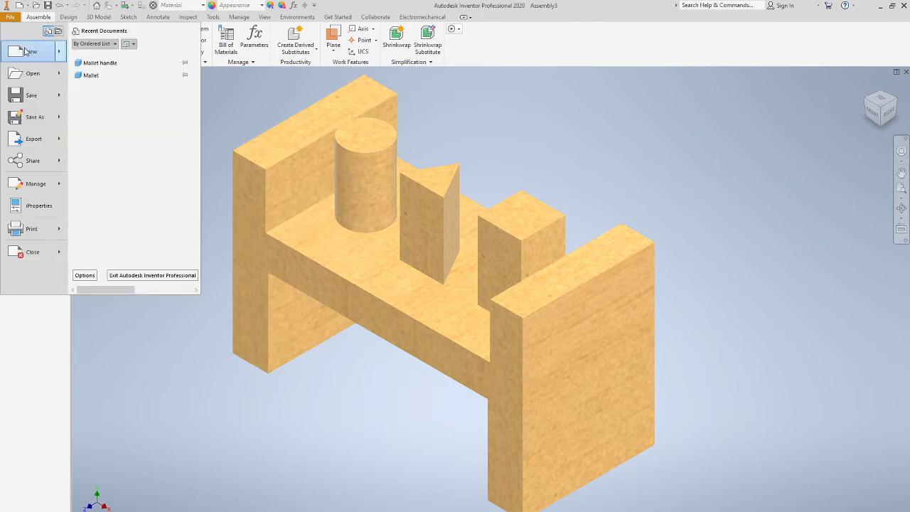
mouse_move(26, 52)
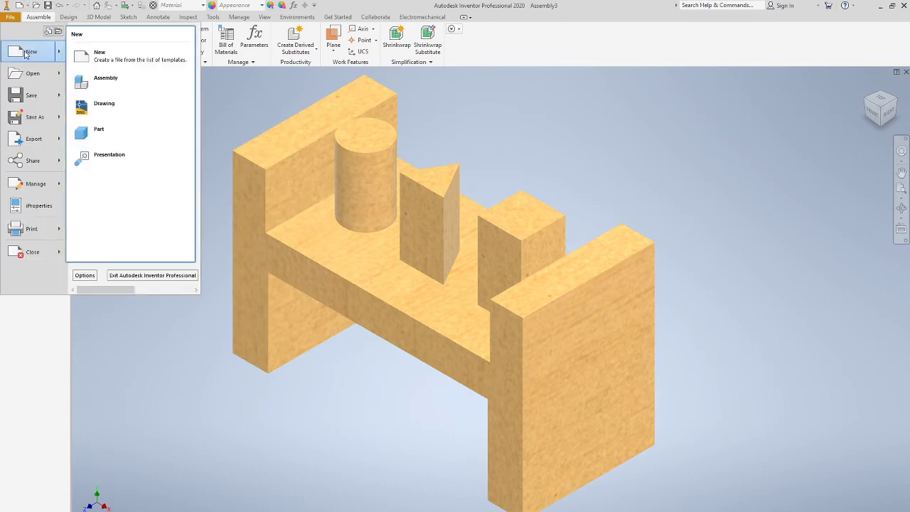
click(99, 130)
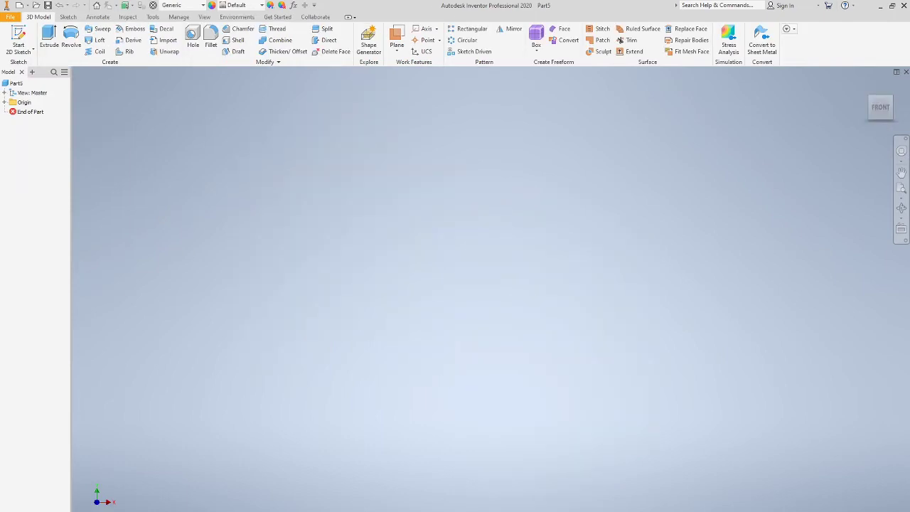
mouse_move(196, 511)
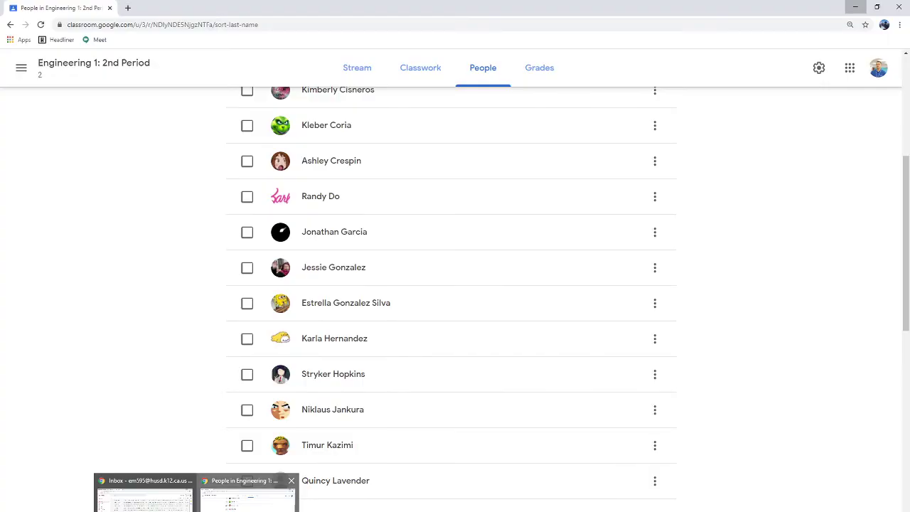
click(248, 498)
drag(277, 5, 274, 14)
click(514, 14)
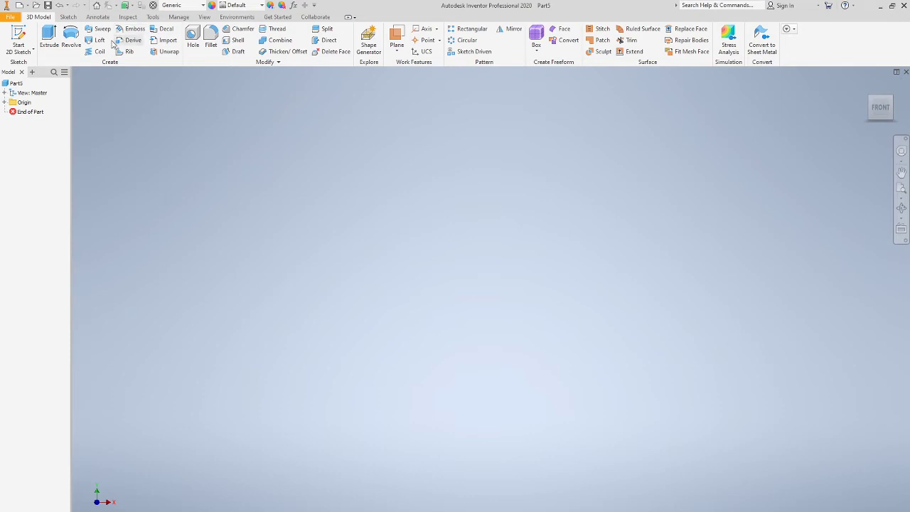
Sketch a 5/8 in diameter circle centred on the origin on the XZ plane.
click(68, 17)
click(71, 33)
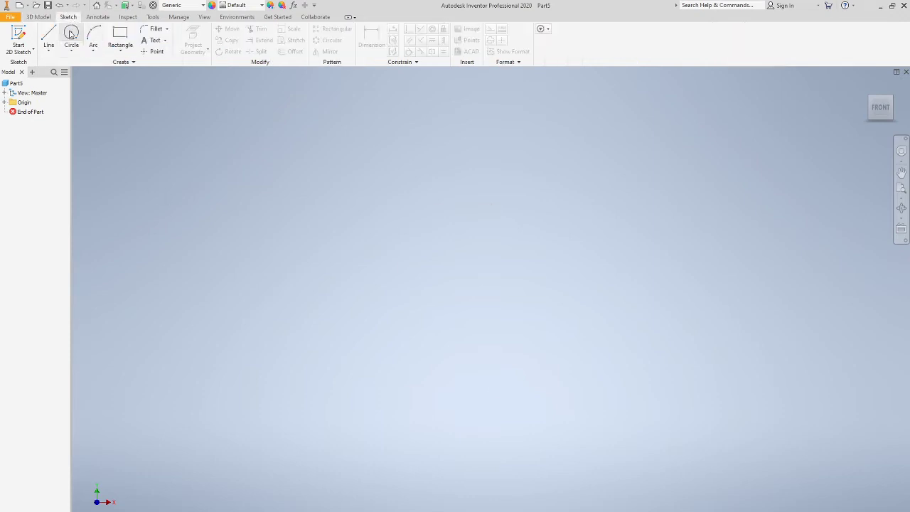
click(370, 294)
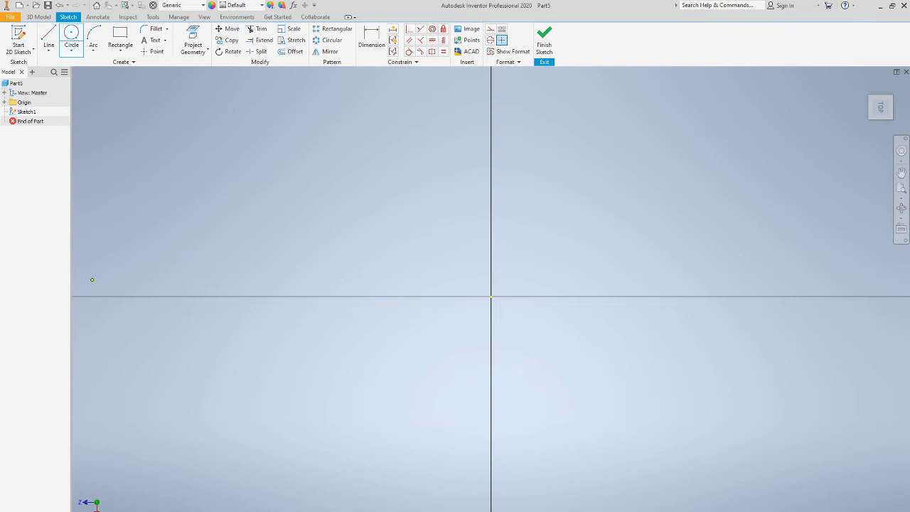
click(491, 296)
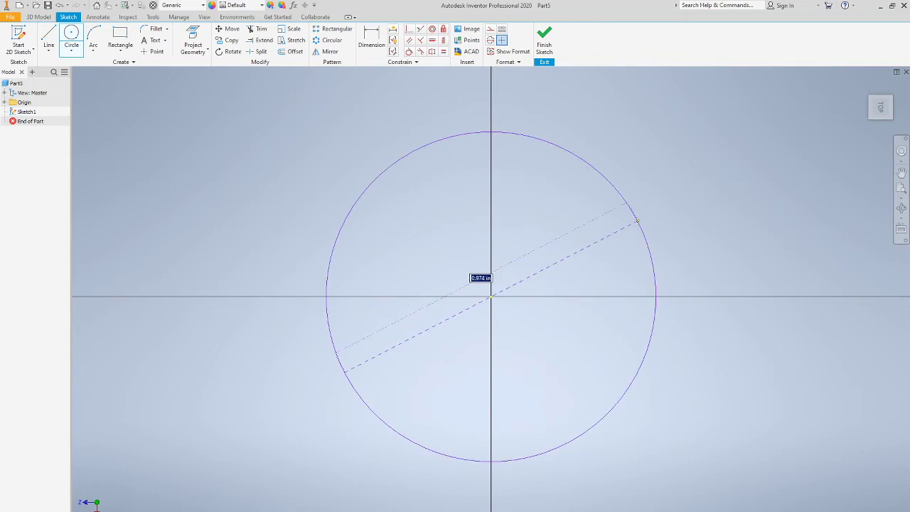
text(5/8)
key(Return)
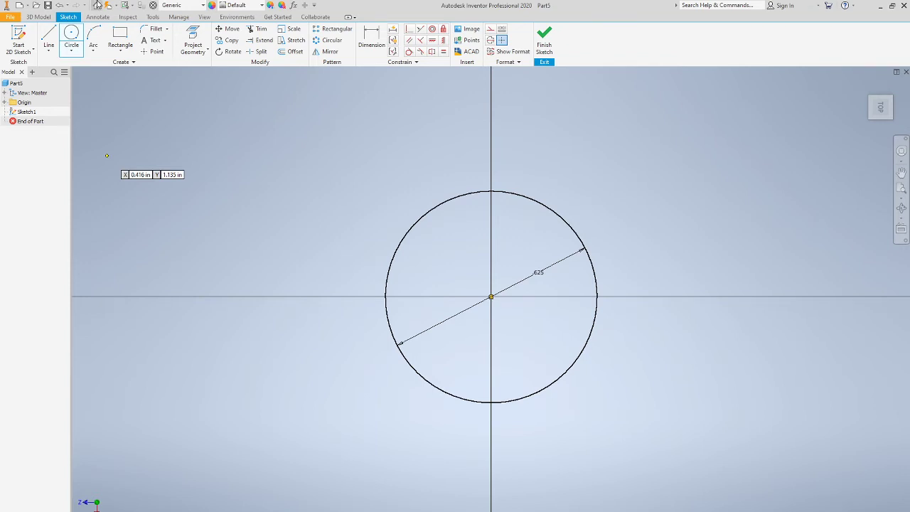
Extrude the circle 8 in upward to form the handle's cylindrical rod.
click(40, 17)
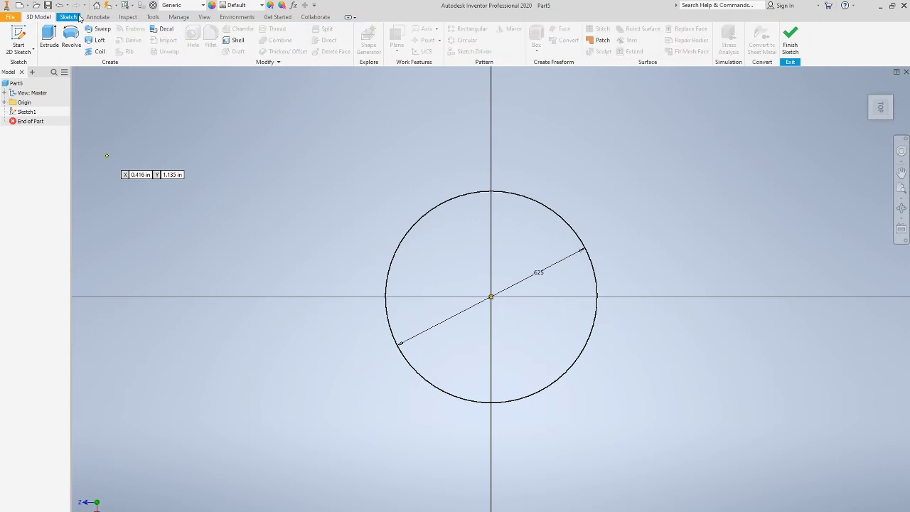
click(49, 36)
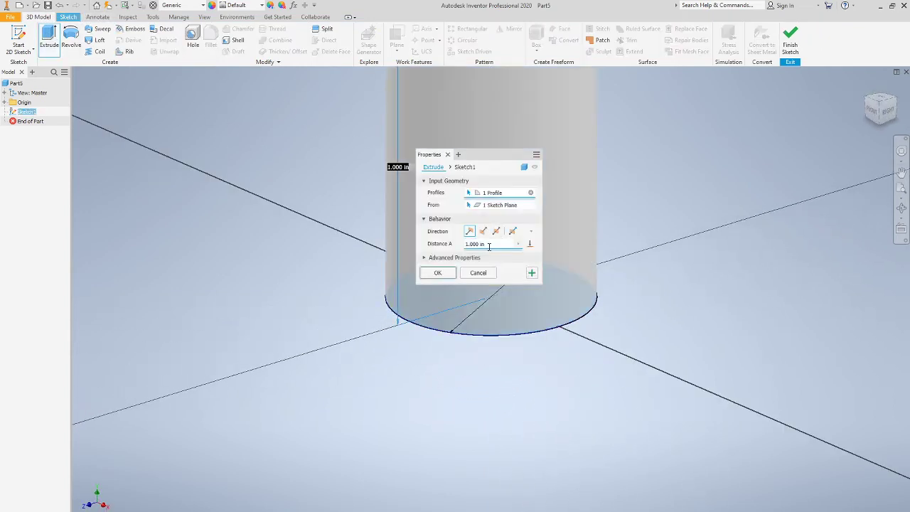
text(8)
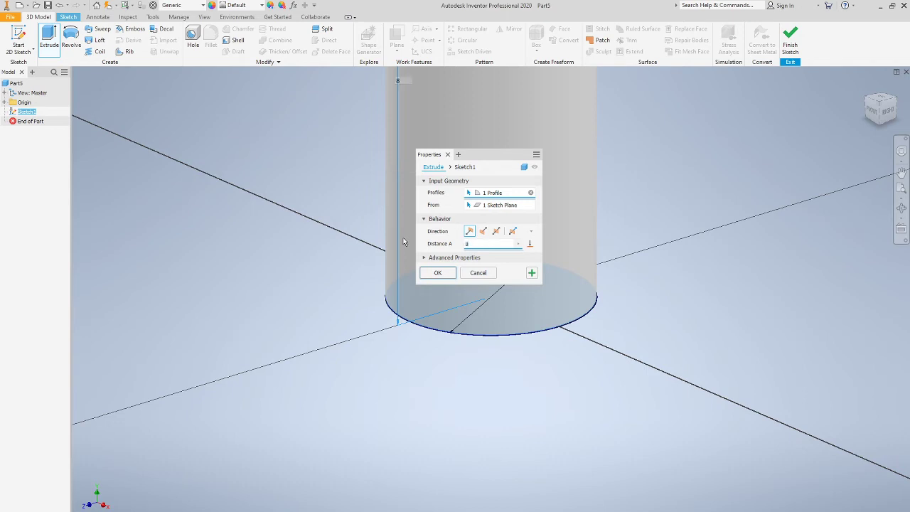
click(437, 273)
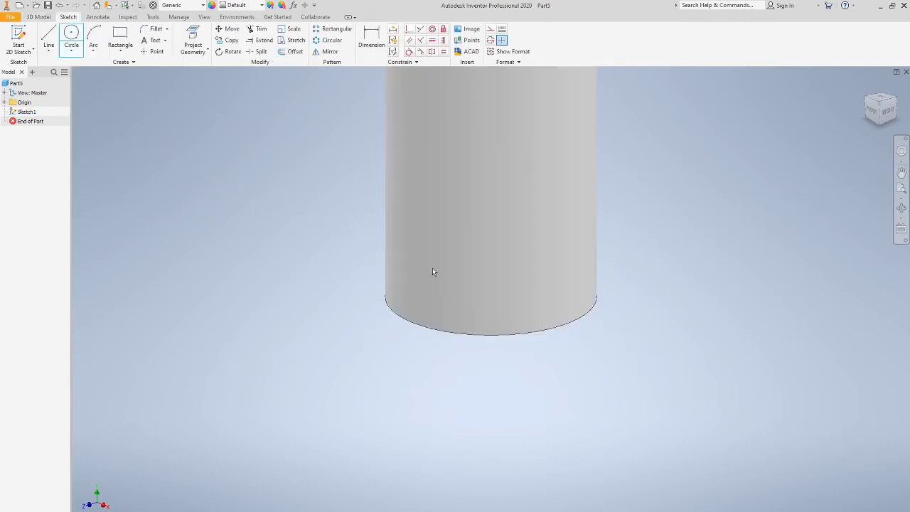
scroll(454, 299, down, 5)
middle_drag(471, 275, 469, 406)
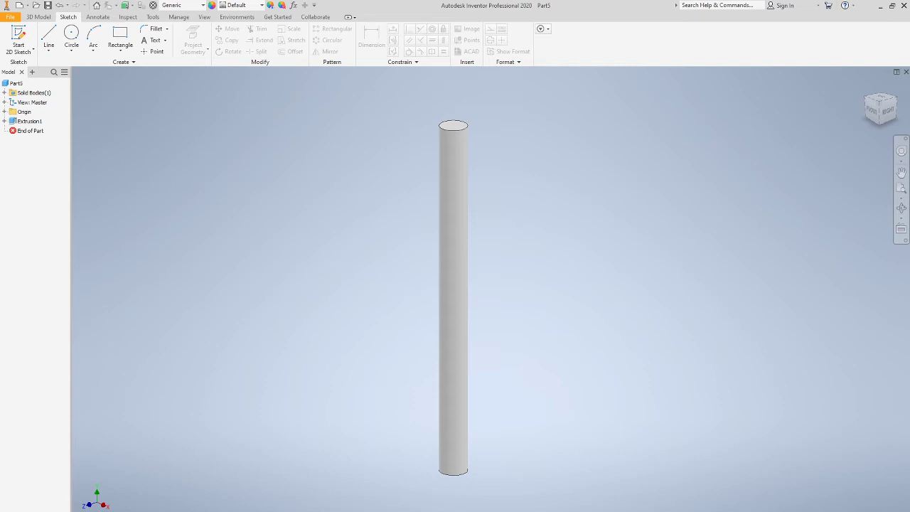
Chamfer the circular edges at both ends of the rod with a distance of 0.0625 in.
click(43, 17)
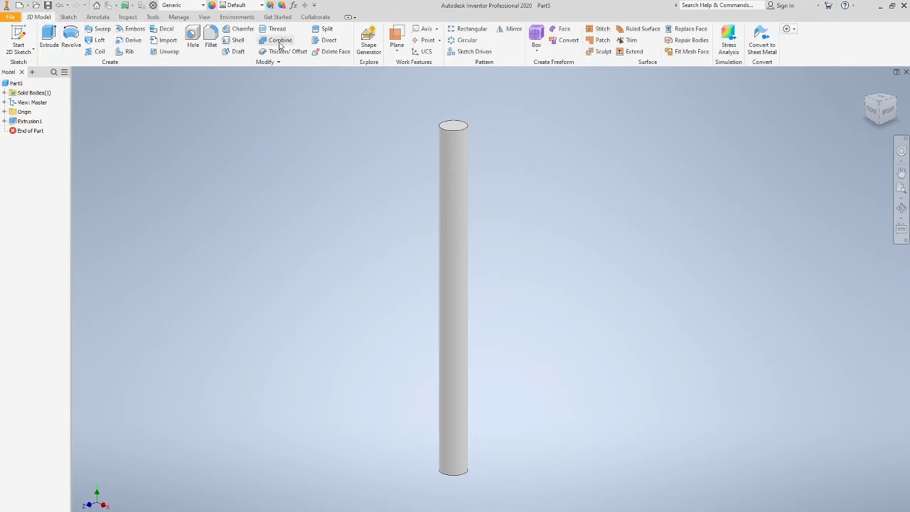
click(246, 32)
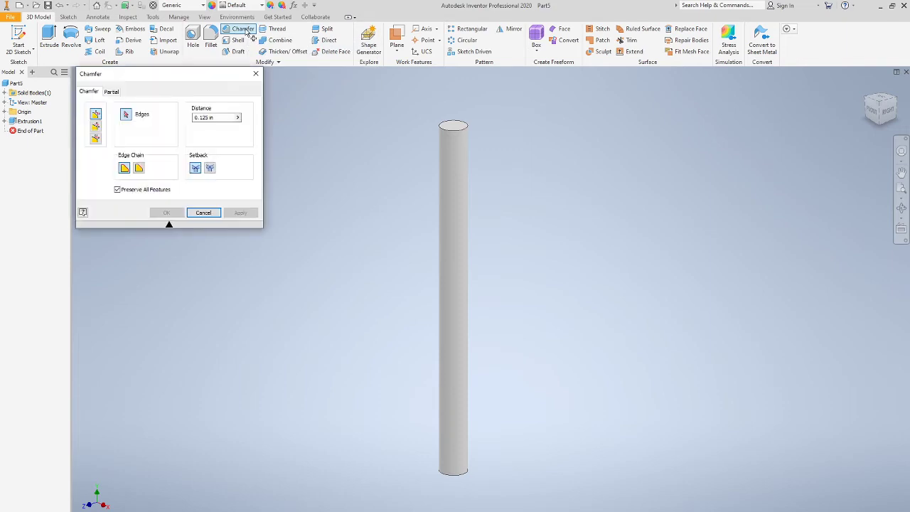
click(452, 132)
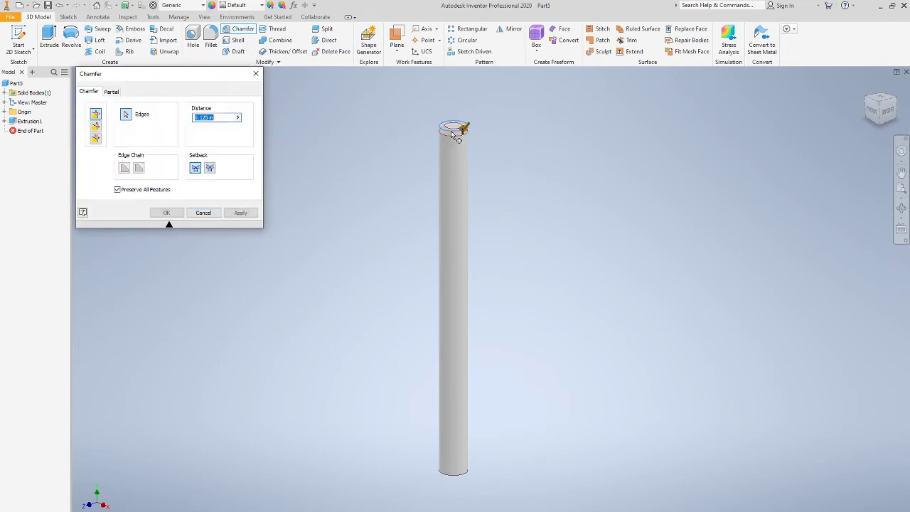
click(462, 473)
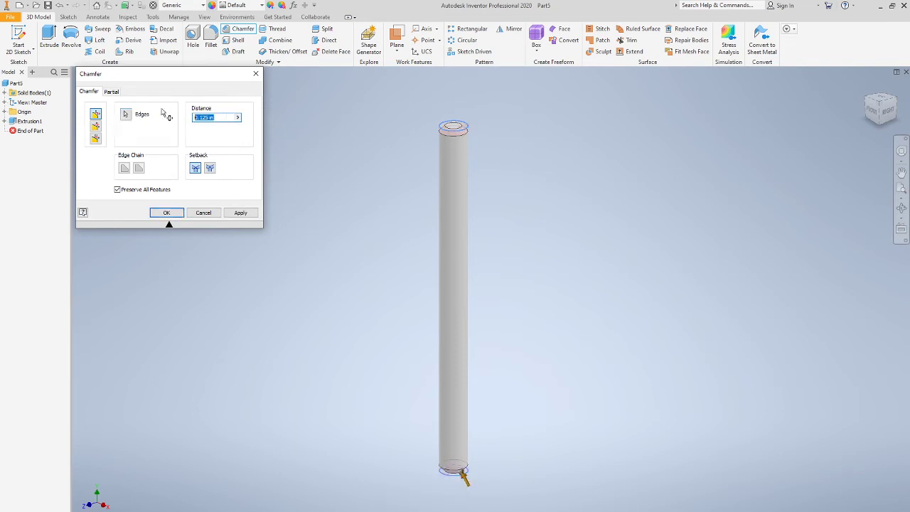
key(BackSpace)
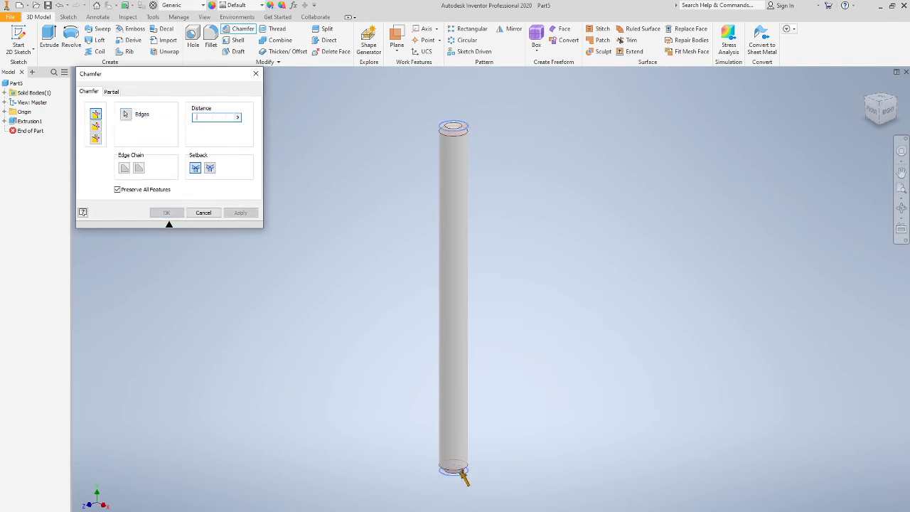
text(.0625)
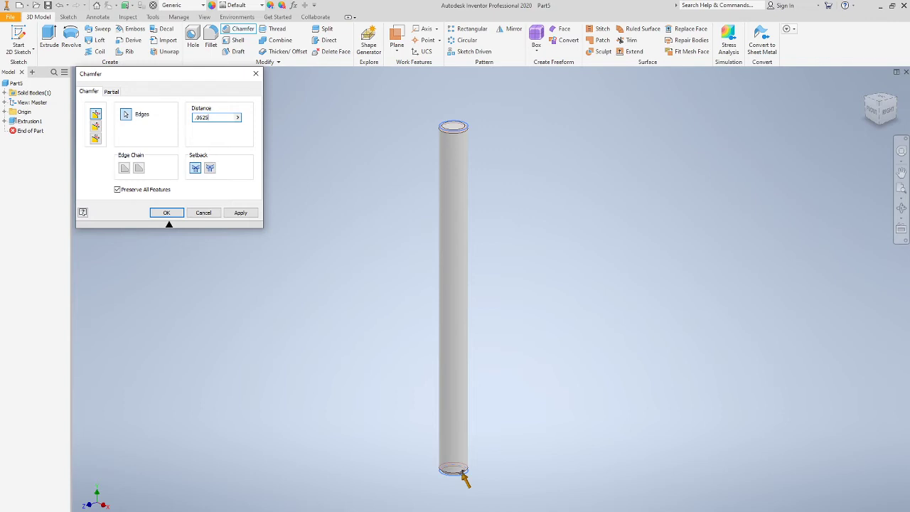
key(Return)
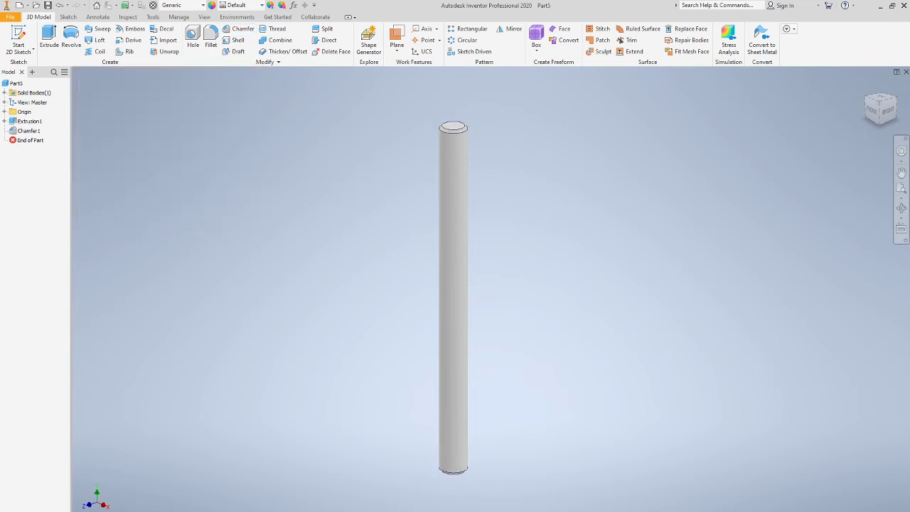
Add a right-hand 5/8-11 UNC thread, class 2A, 1 in deep from the rod's upper end with 0 in offset.
click(277, 30)
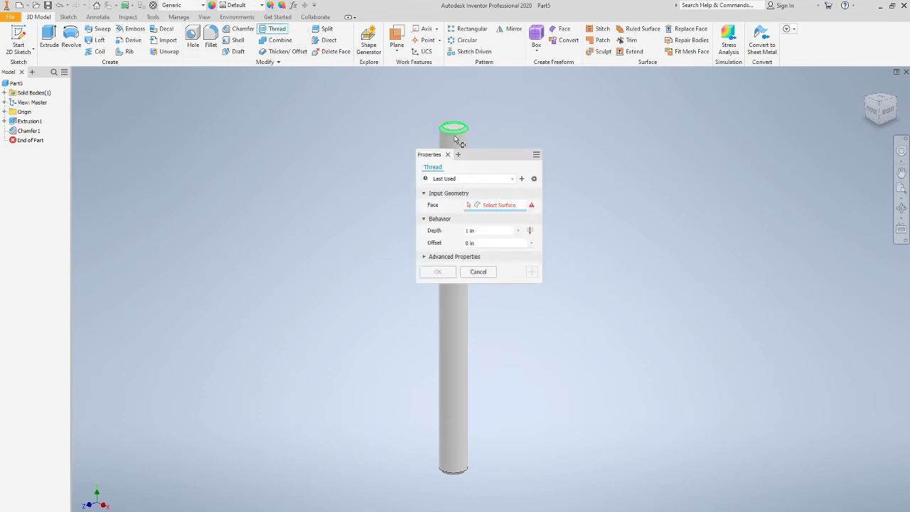
drag(494, 155, 254, 126)
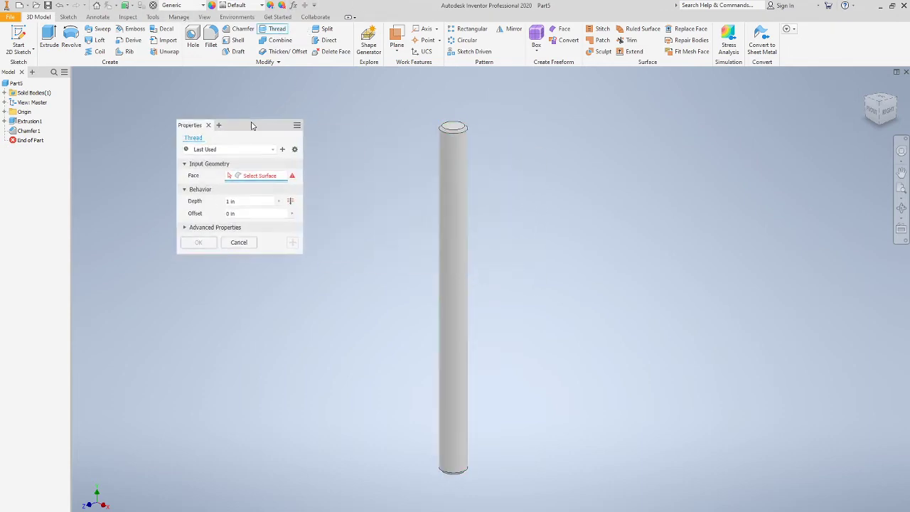
click(453, 183)
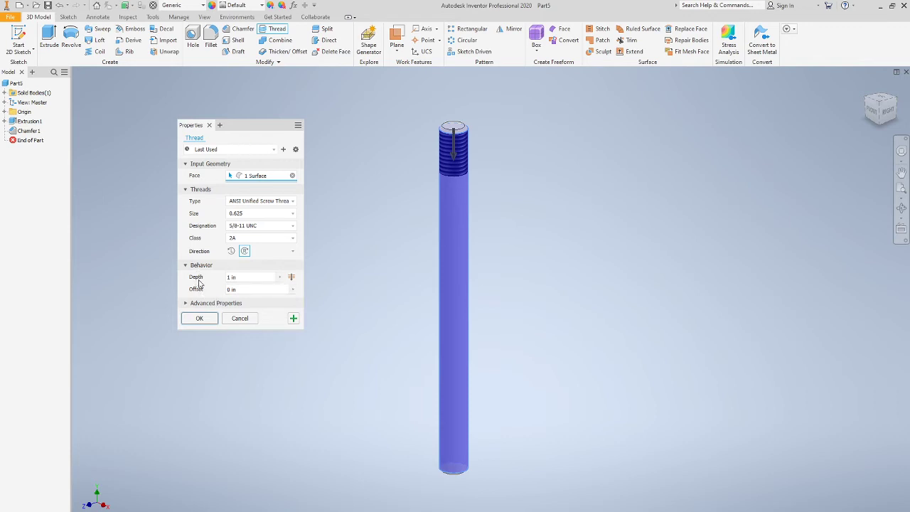
click(200, 319)
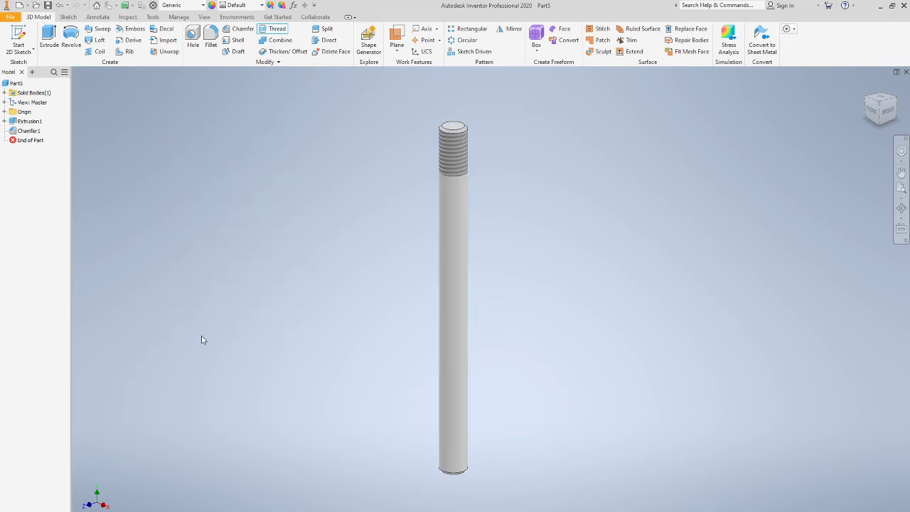
click(11, 17)
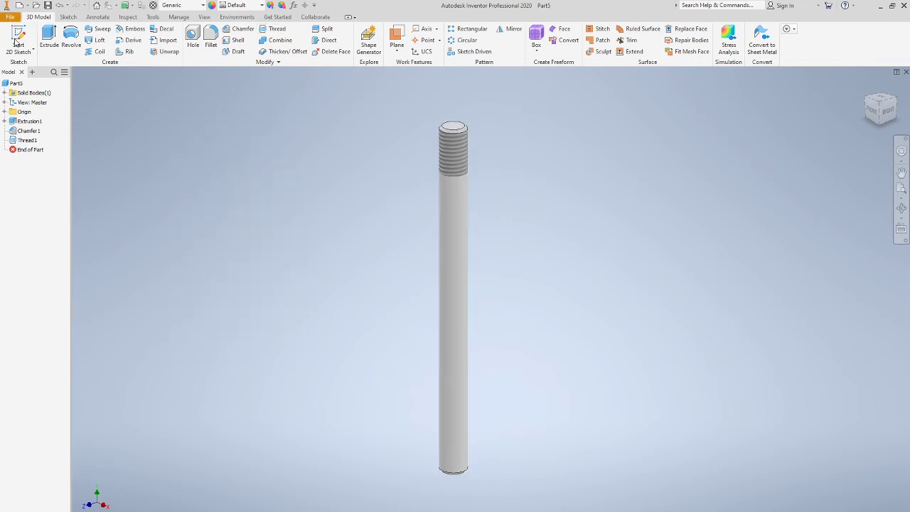
click(27, 94)
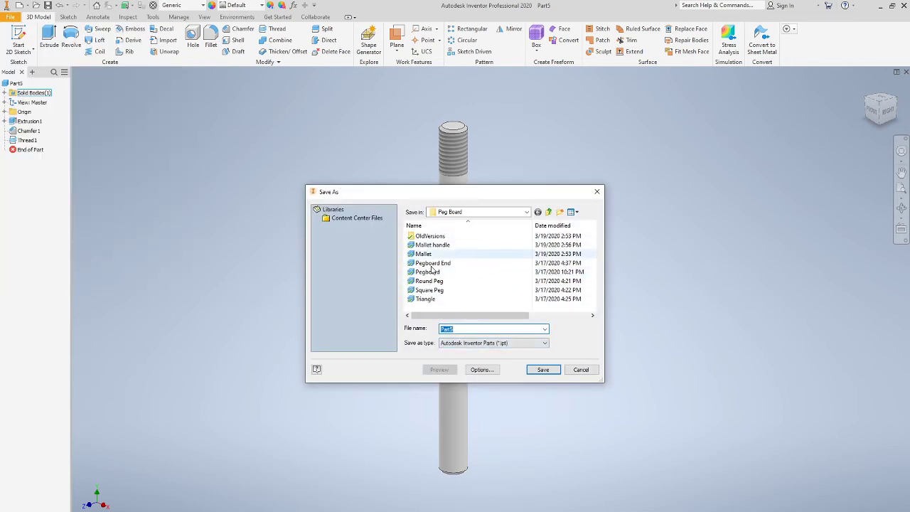
click(581, 373)
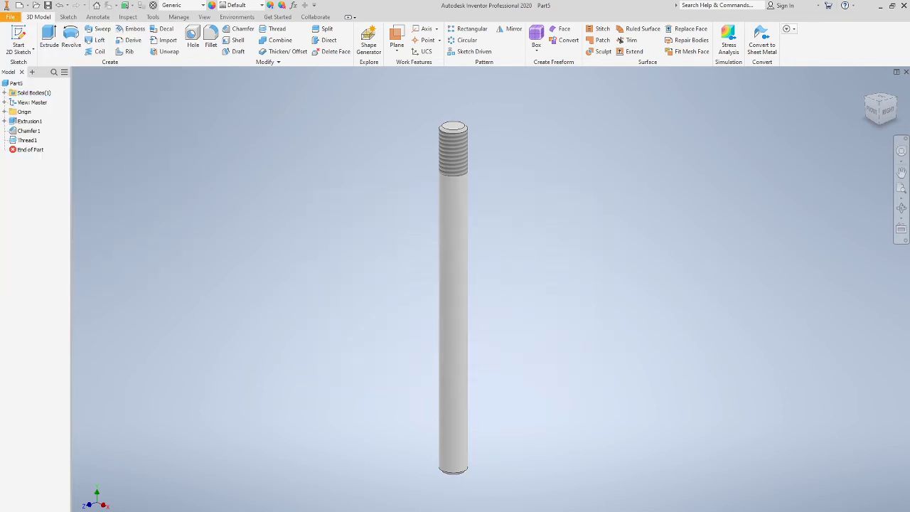
Create another new part file for the mallet head.
click(10, 18)
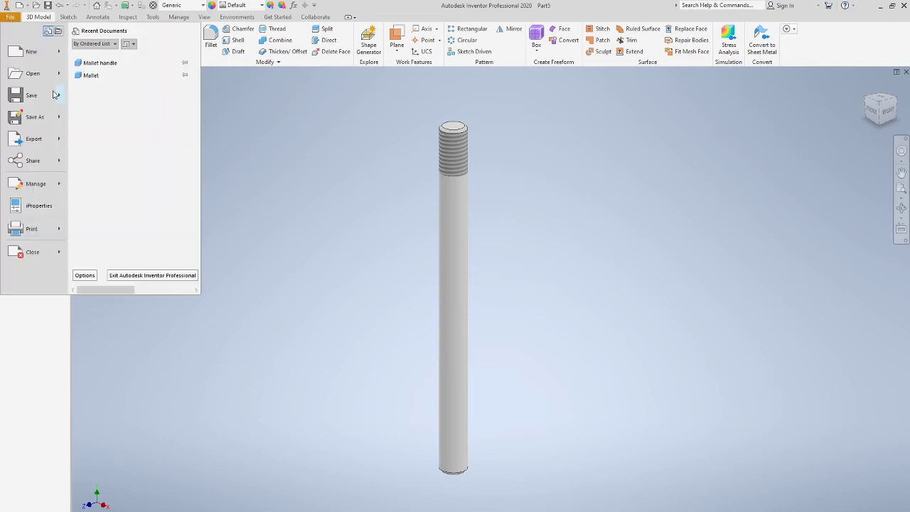
mouse_move(60, 55)
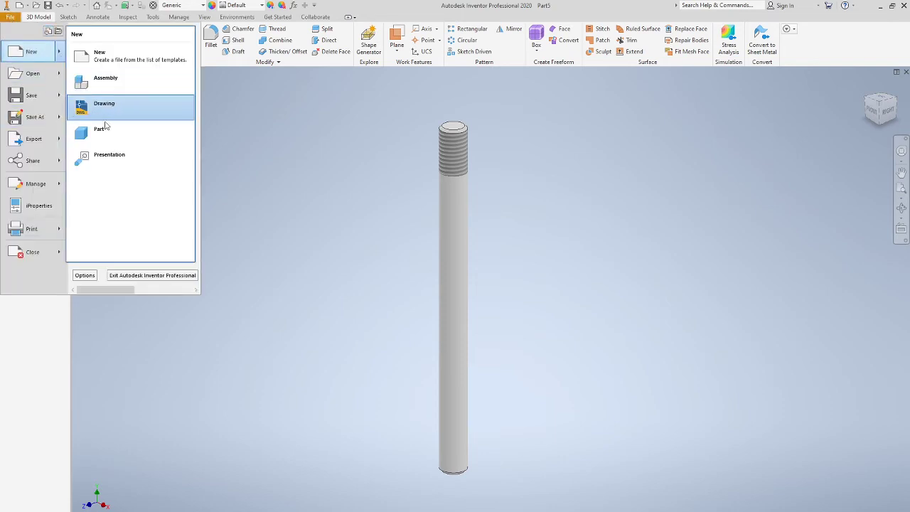
click(116, 135)
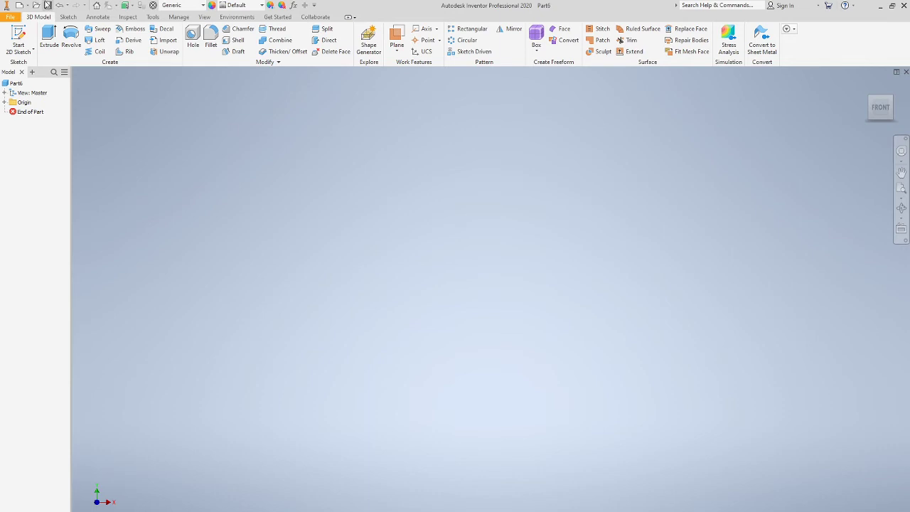
Start a sketch on the XY plane and draw a rectangle 0.875 in wide and 3 in high from the origin.
click(69, 17)
click(119, 33)
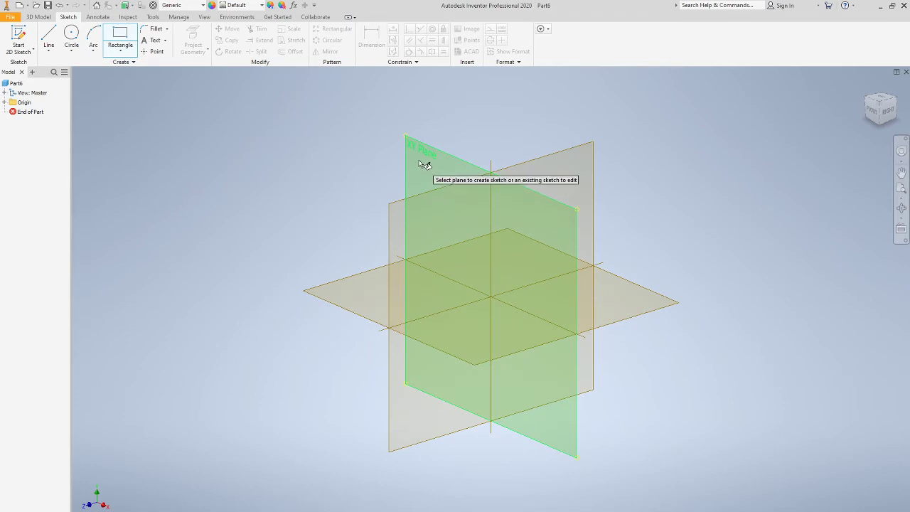
click(421, 155)
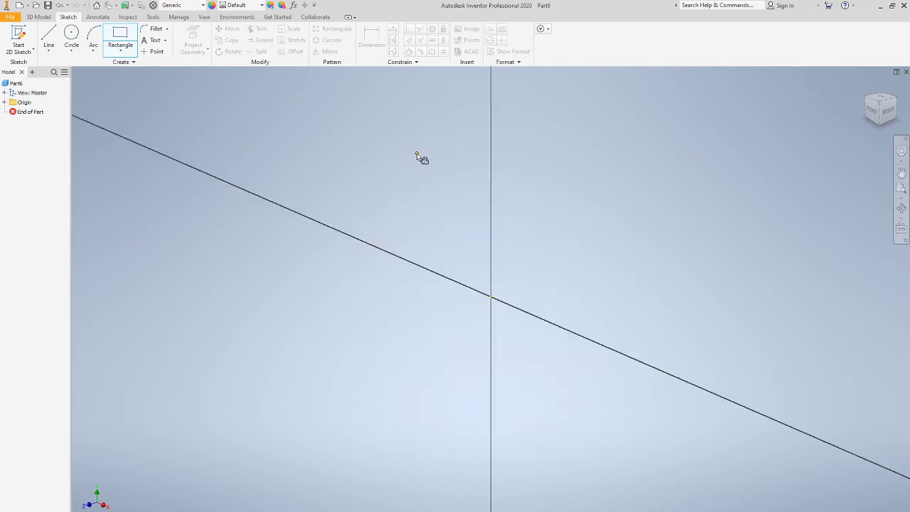
click(491, 297)
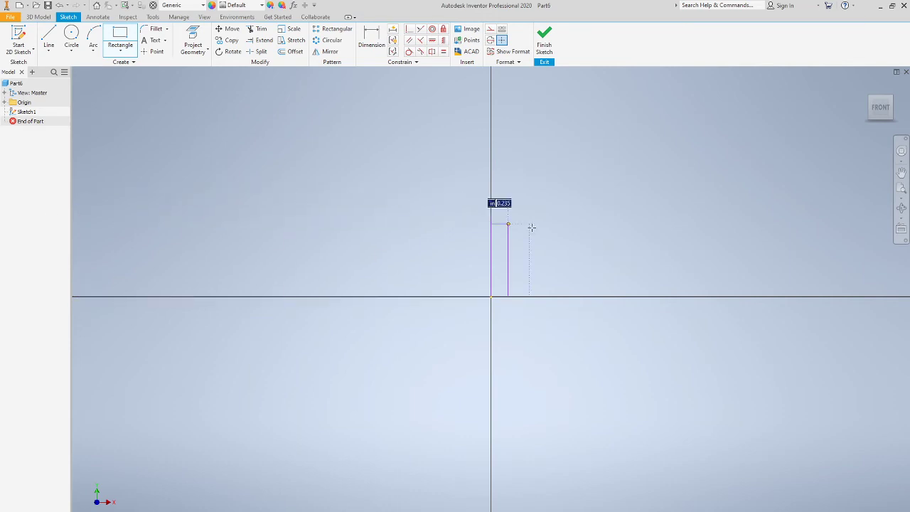
text(.)
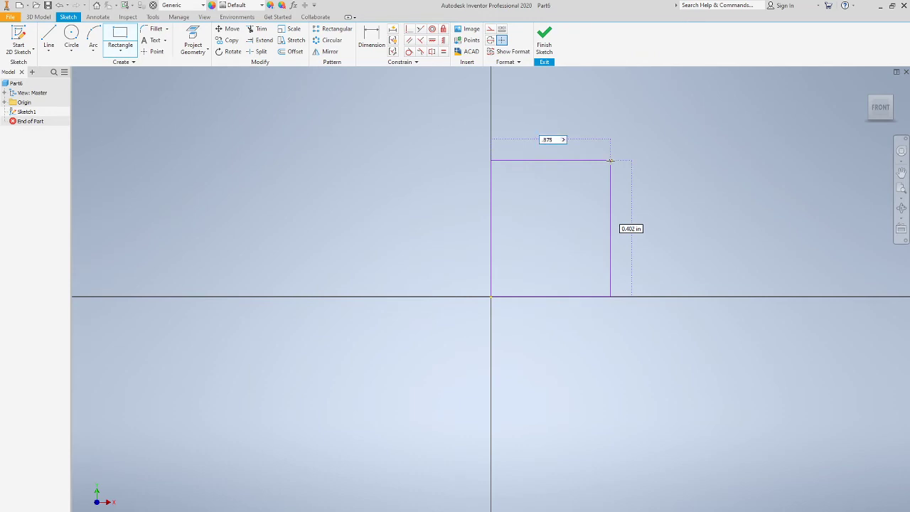
text(875)
key(Tab)
text(1.5)
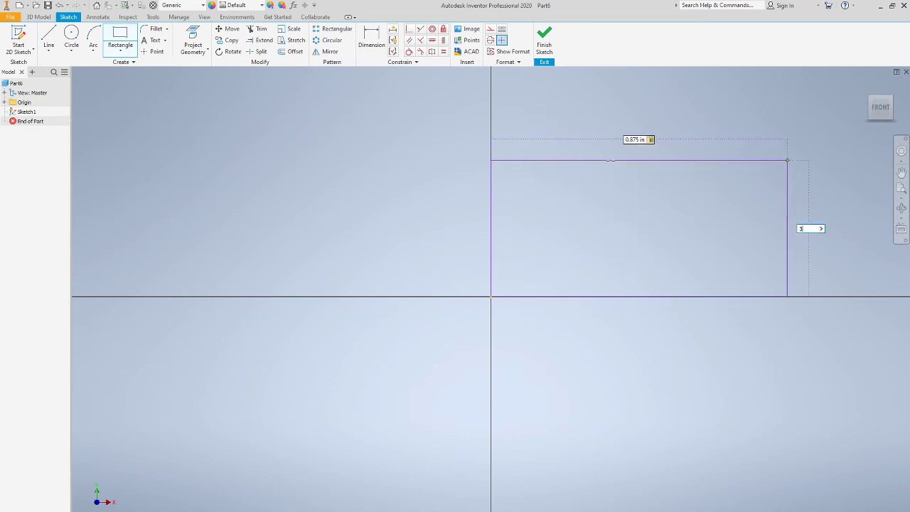
key(Return)
Draw a 0.1 in diameter circle centred on the rectangle's right edge, near its upper end.
scroll(673, 241, down, 2)
scroll(673, 241, down, 2)
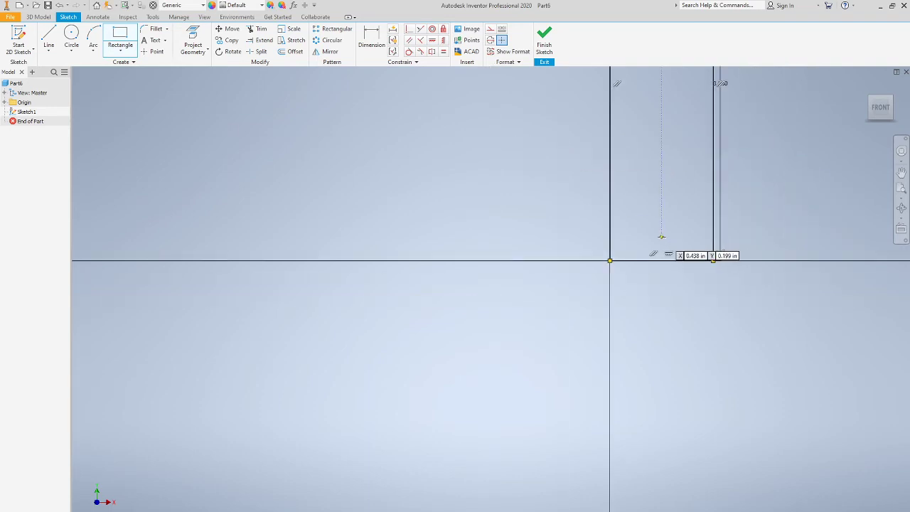
middle_drag(665, 237, 616, 348)
scroll(616, 409, up, 2)
middle_drag(614, 403, 644, 254)
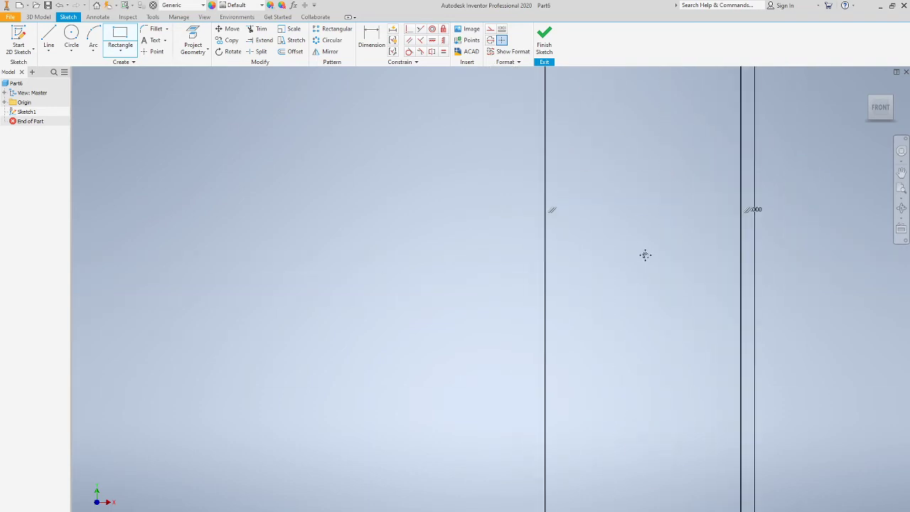
scroll(631, 329, down, 4)
scroll(630, 333, up, 2)
scroll(629, 333, down, 2)
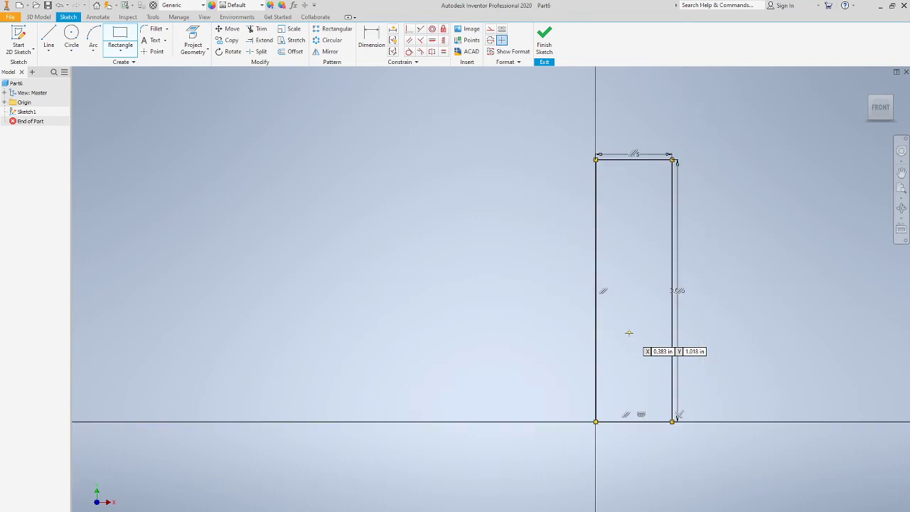
middle_drag(628, 332, 616, 353)
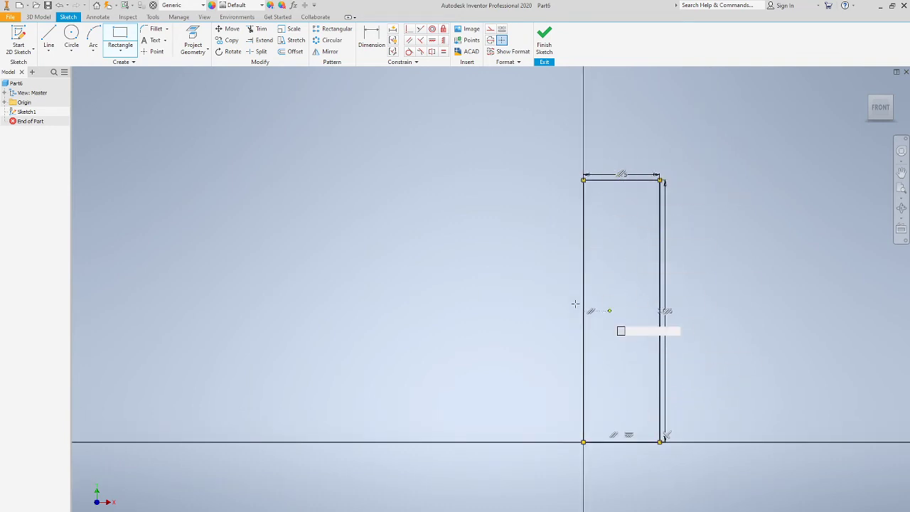
click(71, 34)
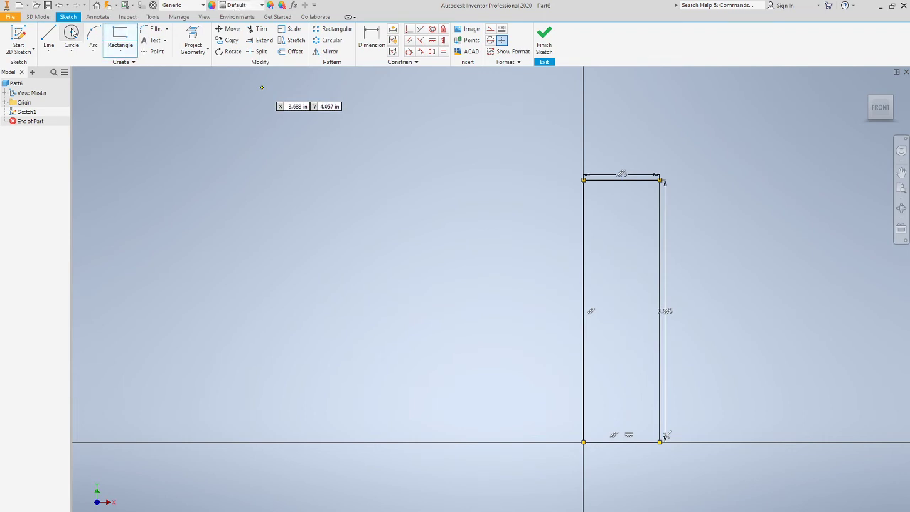
scroll(645, 198, up, 5)
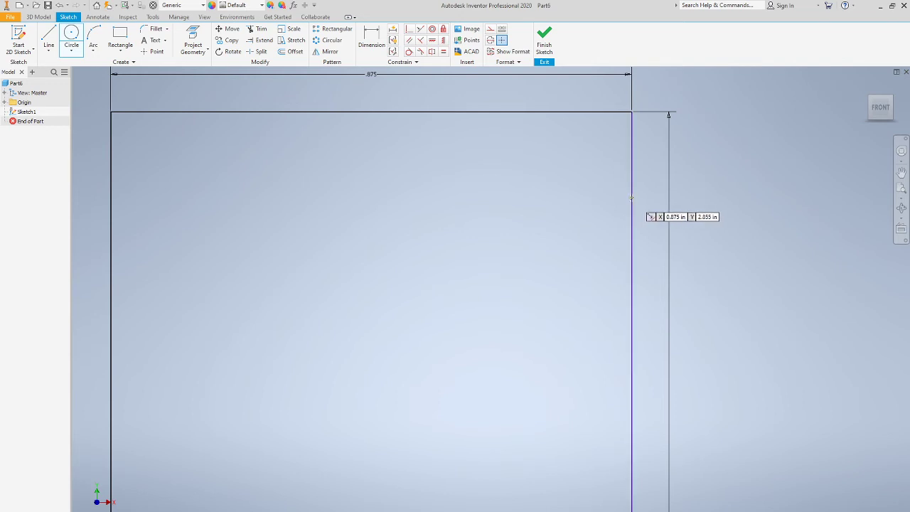
click(631, 198)
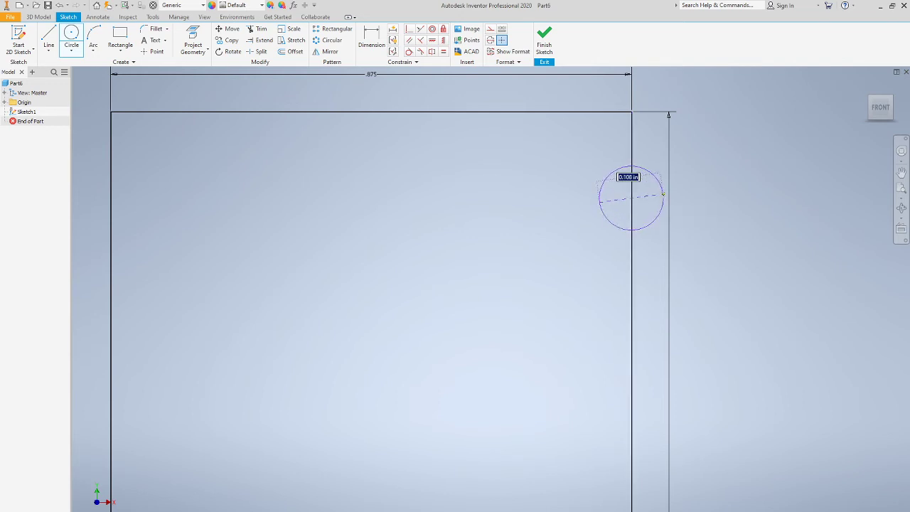
text(.1)
key(Return)
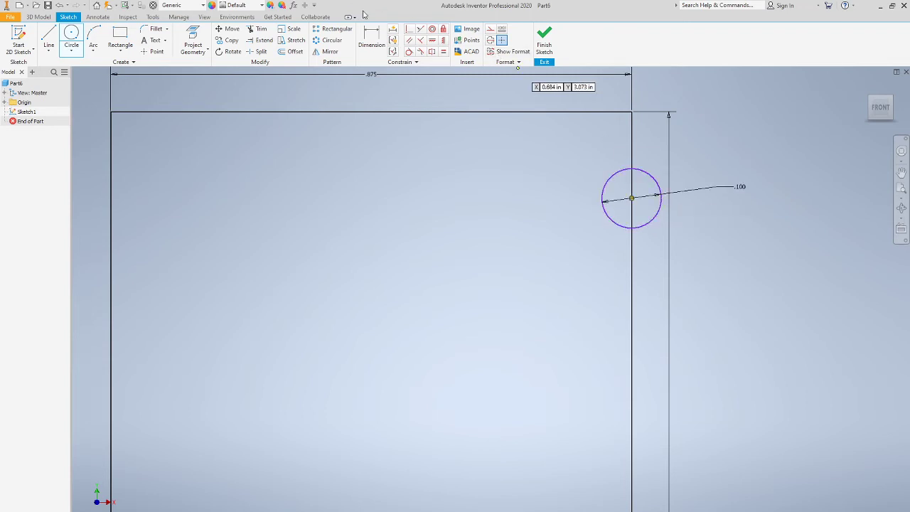
Dimension the upper circle's centre 0.5 in below the rectangle's top edge.
click(371, 37)
click(568, 113)
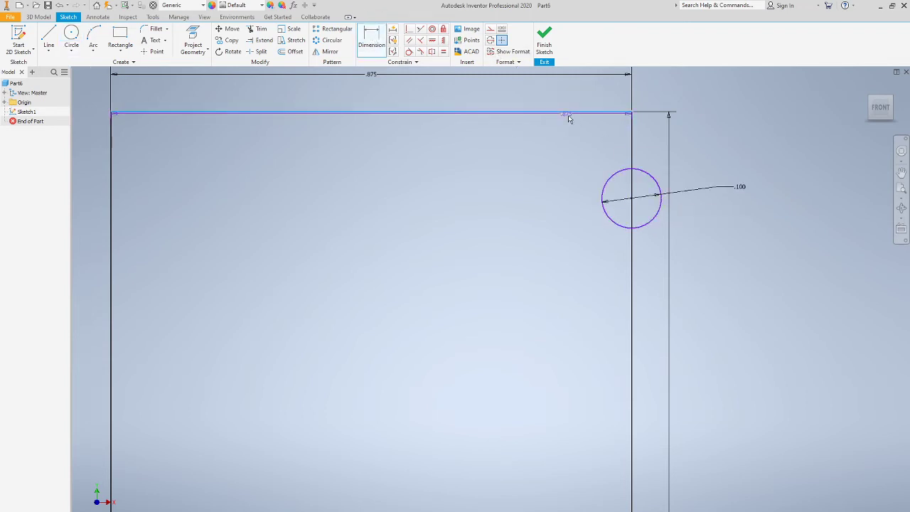
click(632, 199)
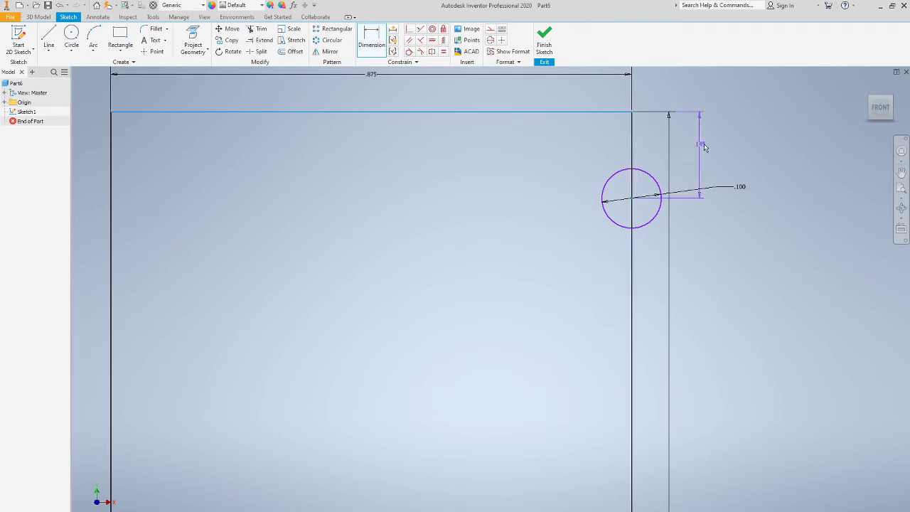
click(727, 157)
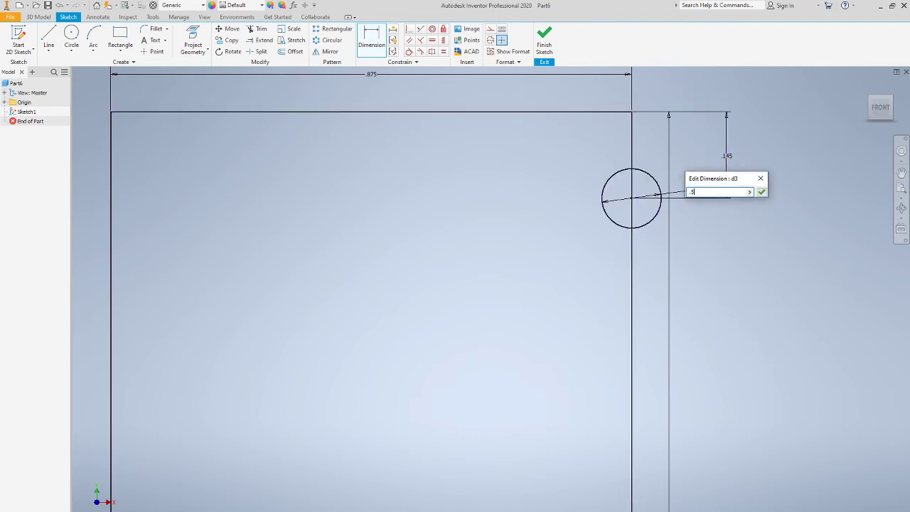
key(Return)
Draw a second 0.1 in diameter circle centred on the rectangle's right edge, near its lower end.
scroll(633, 278, up, 3)
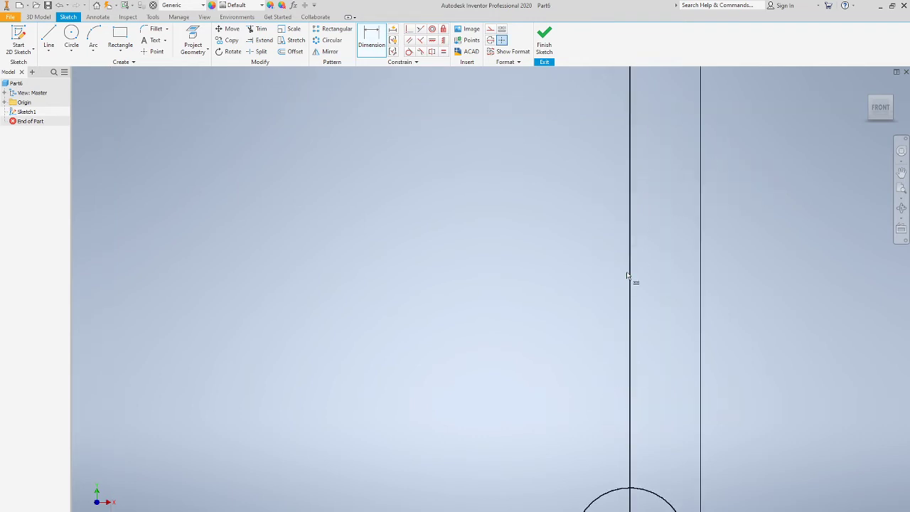
scroll(628, 331, down, 2)
scroll(628, 330, down, 2)
scroll(690, 459, up, 1)
mouse_move(691, 460)
middle_down()
mouse_move(630, 62)
mouse_move(633, 15)
middle_up()
scroll(581, 133, up, 2)
mouse_move(588, 141)
middle_down()
mouse_move(575, 250)
mouse_move(573, 224)
middle_up()
click(71, 36)
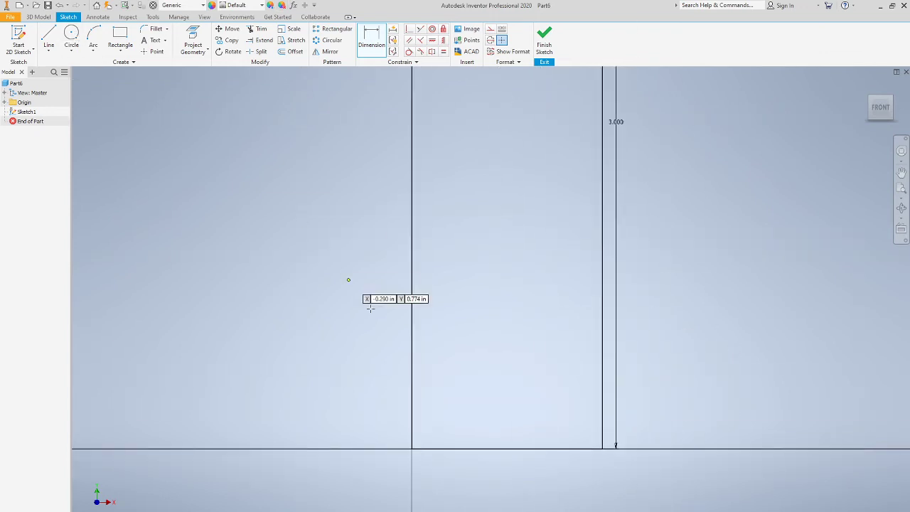
click(602, 390)
text(.1)
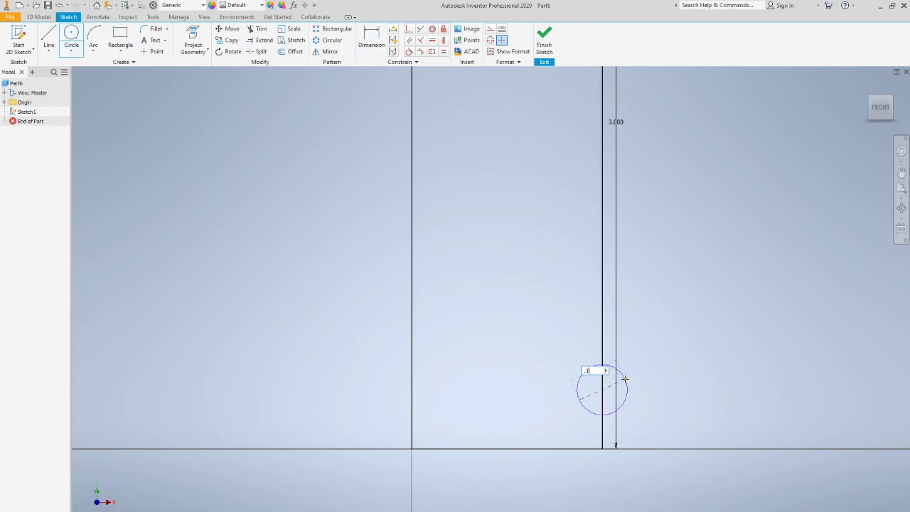
key(Return)
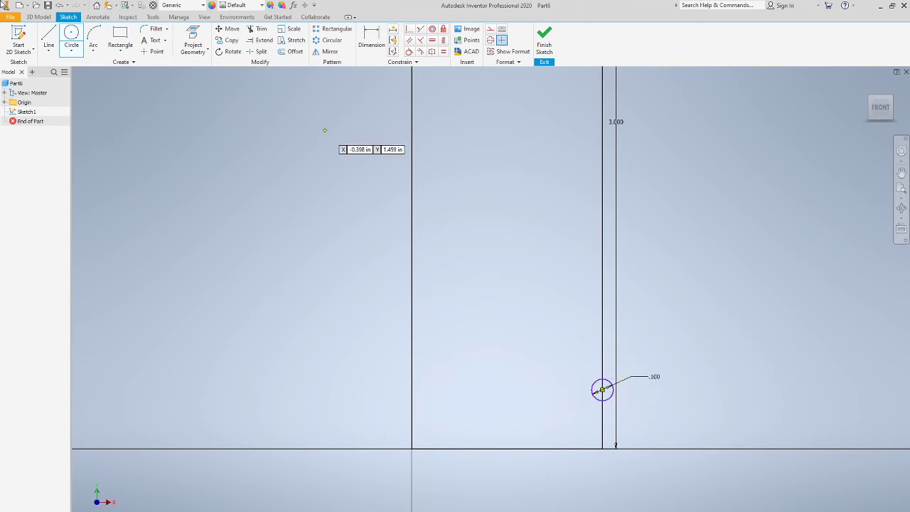
Dimension the lower circle's centre 0.5 in above the rectangle's bottom edge.
click(371, 39)
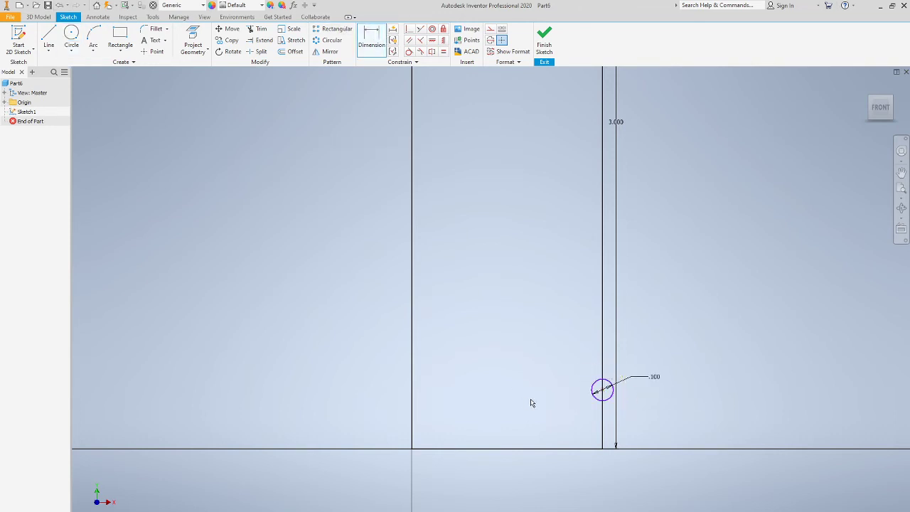
scroll(602, 391, up, 5)
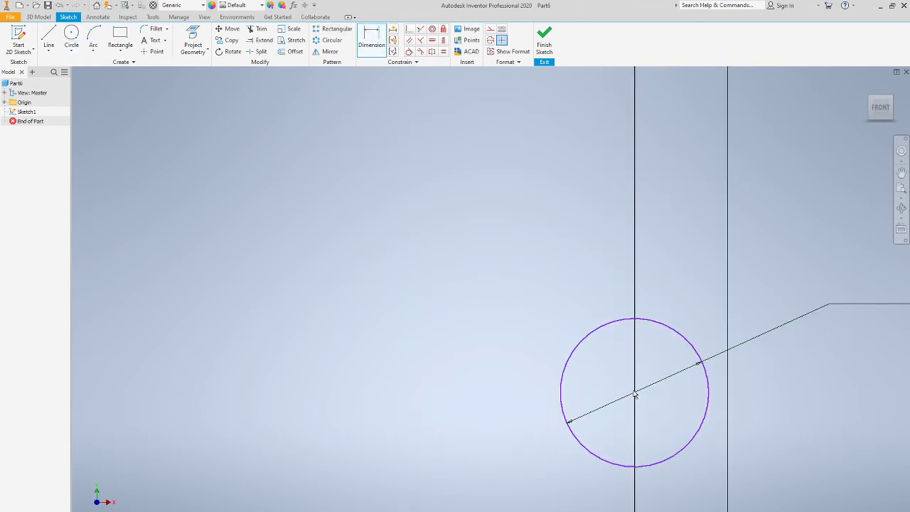
scroll(637, 397, down, 5)
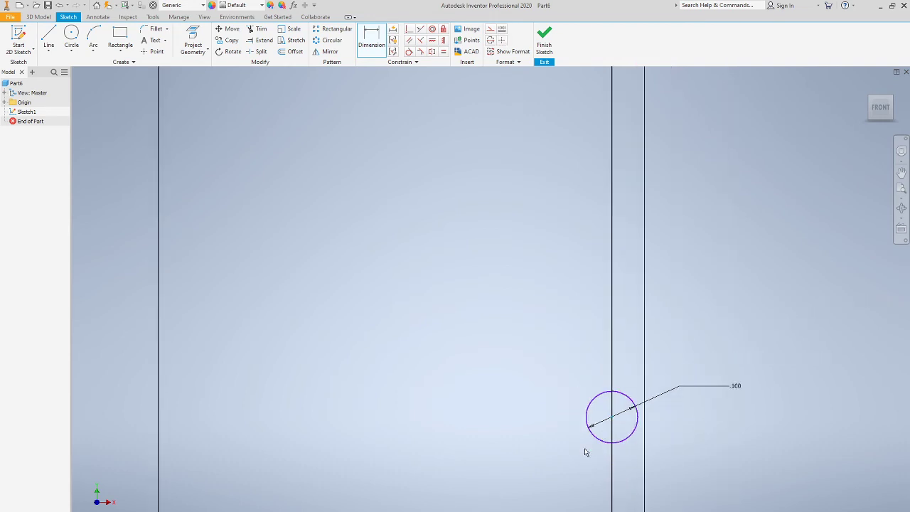
middle_drag(586, 451, 565, 326)
click(544, 427)
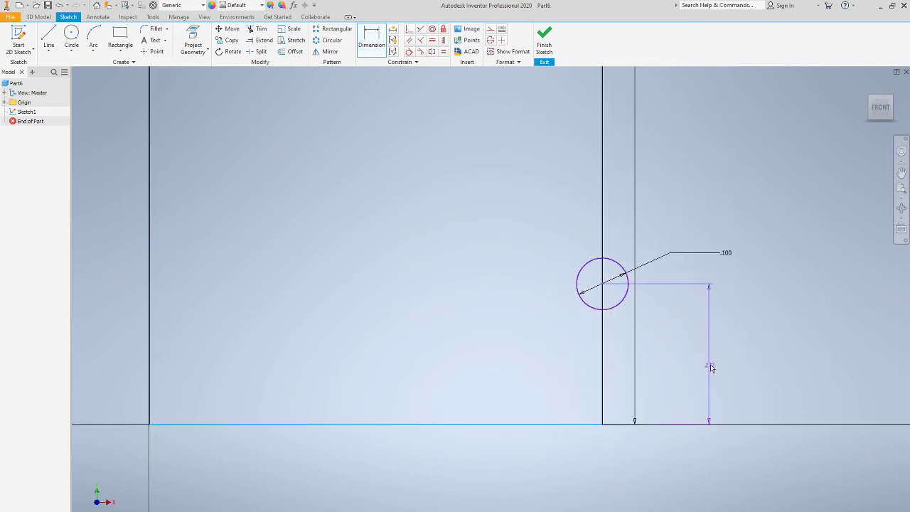
click(715, 370)
text(.5)
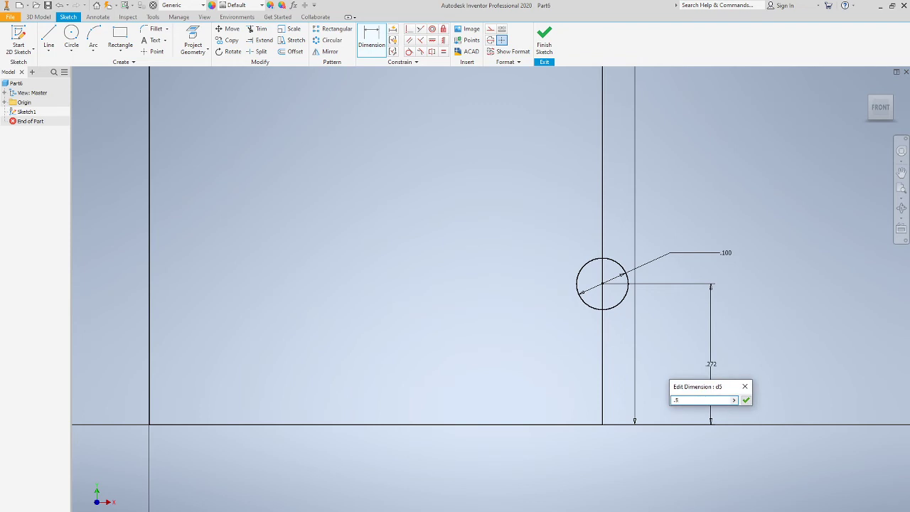
key(Return)
Trim the lower circle's outer half and the edge segment inside it, leaving a semicircular groove in the profile.
scroll(573, 153, down, 2)
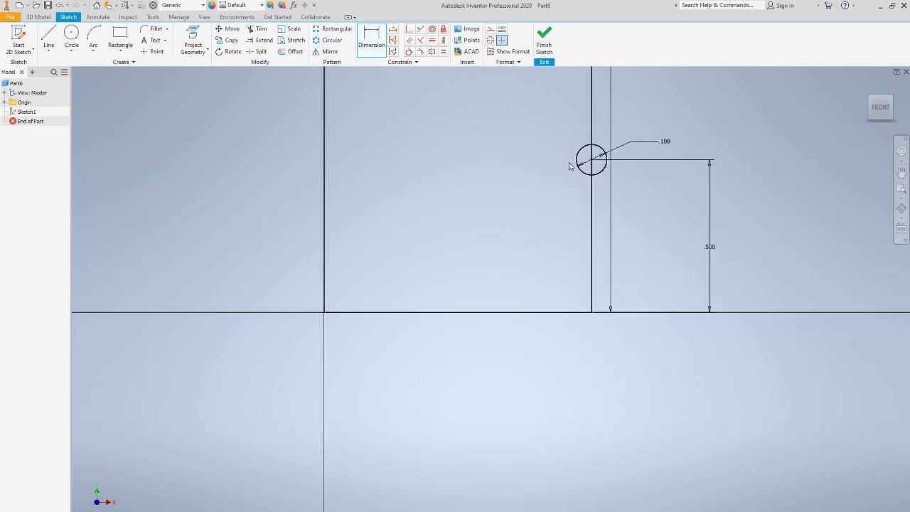
scroll(567, 161, up, 1)
middle_drag(565, 159, 429, 340)
scroll(430, 340, down, 2)
scroll(437, 342, up, 10)
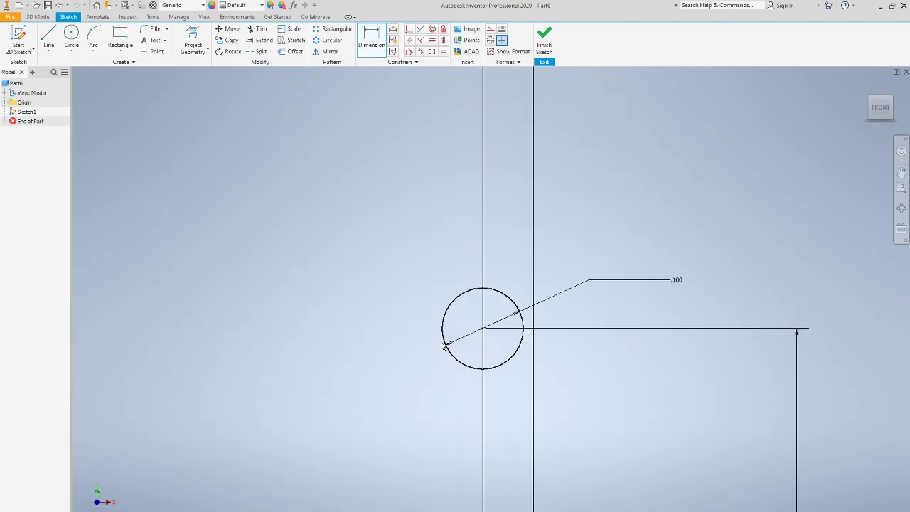
click(262, 29)
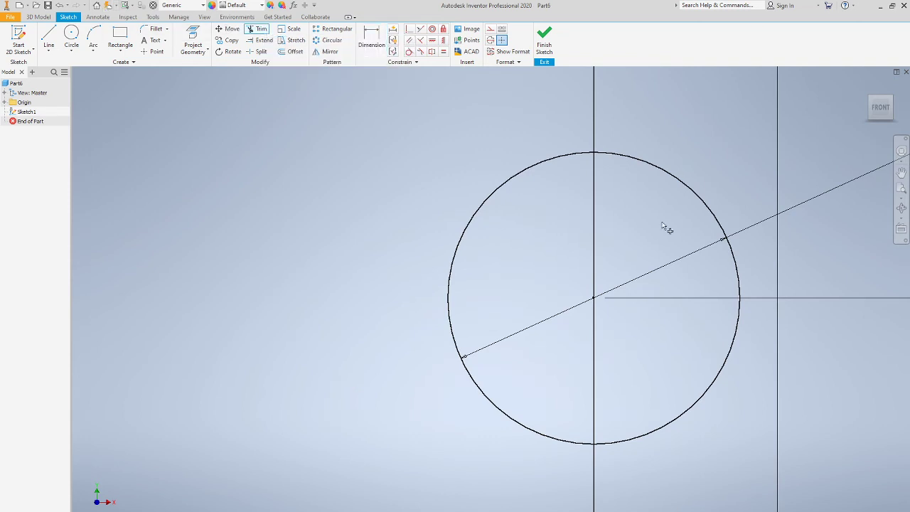
click(740, 287)
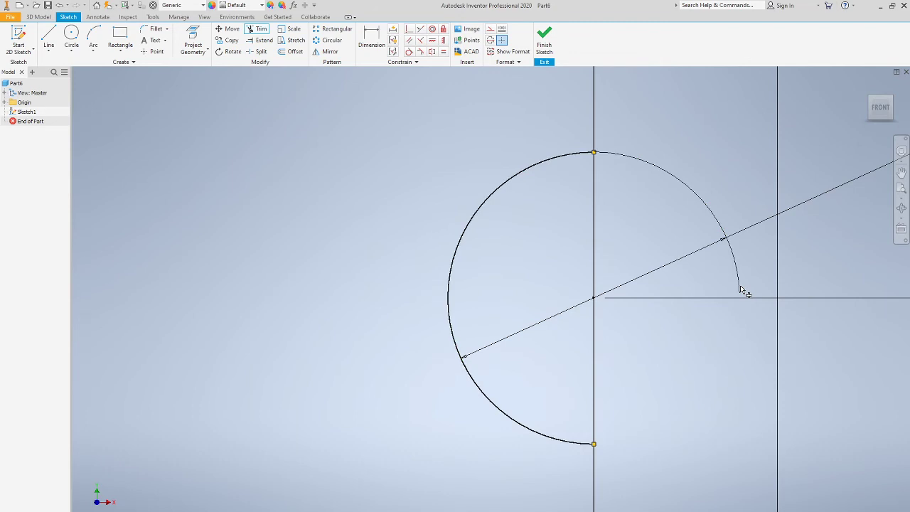
click(597, 264)
Trim the upper circle's outer half and the edge segment inside it to form the matching semicircular groove.
scroll(601, 249, down, 10)
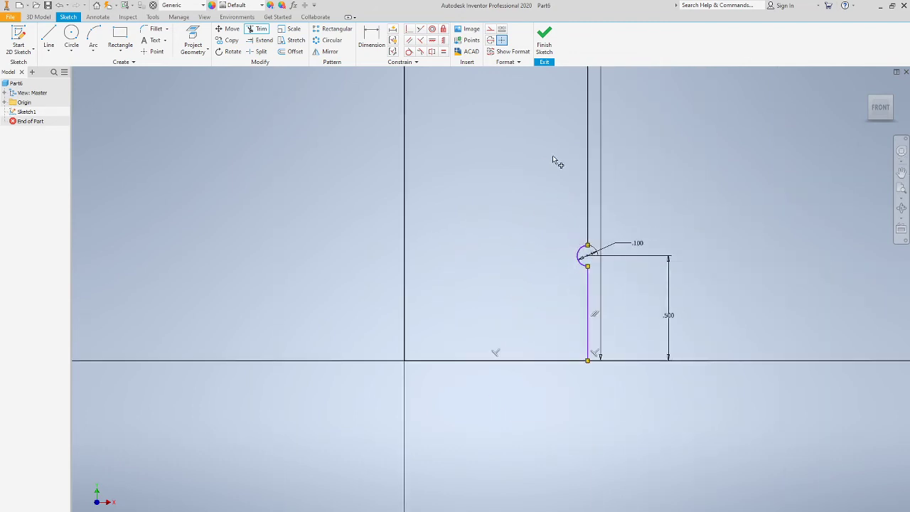
middle_drag(552, 160, 505, 342)
mouse_move(575, 146)
middle_down()
mouse_move(571, 321)
mouse_move(546, 149)
middle_up()
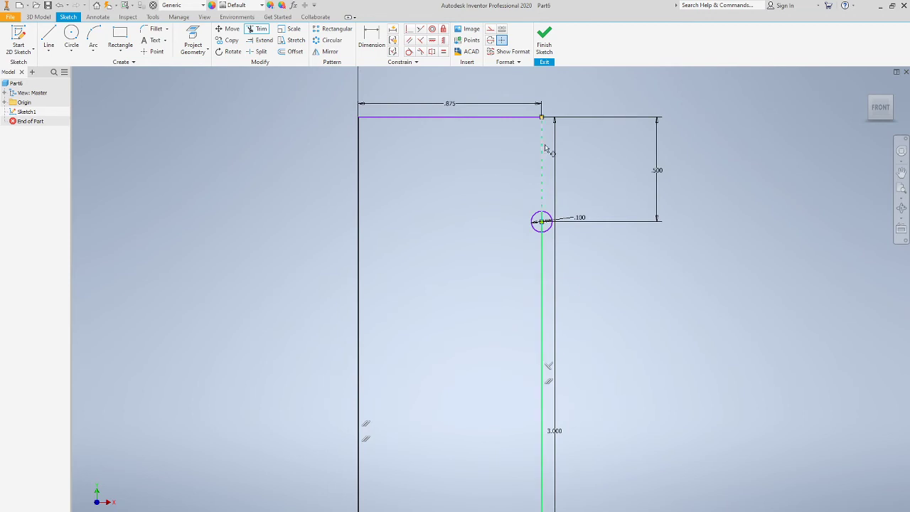
scroll(546, 150, up, 5)
middle_drag(534, 269, 527, 135)
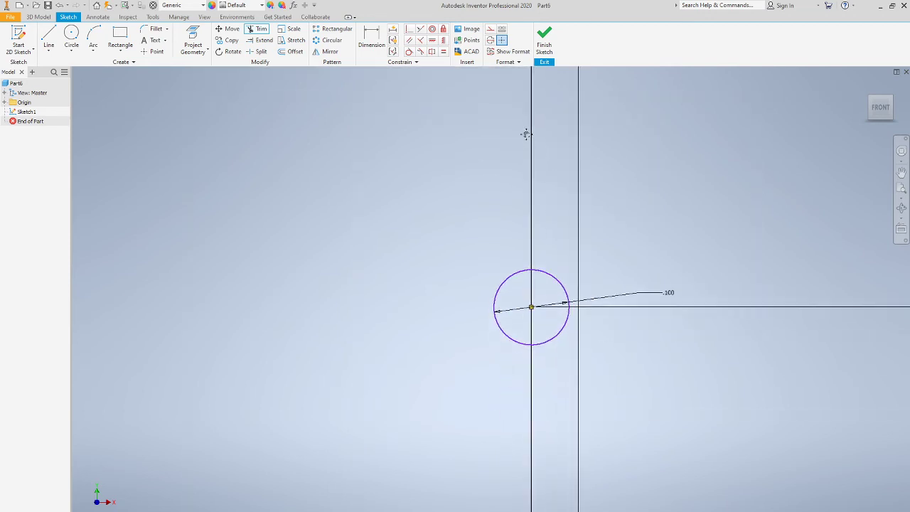
click(568, 288)
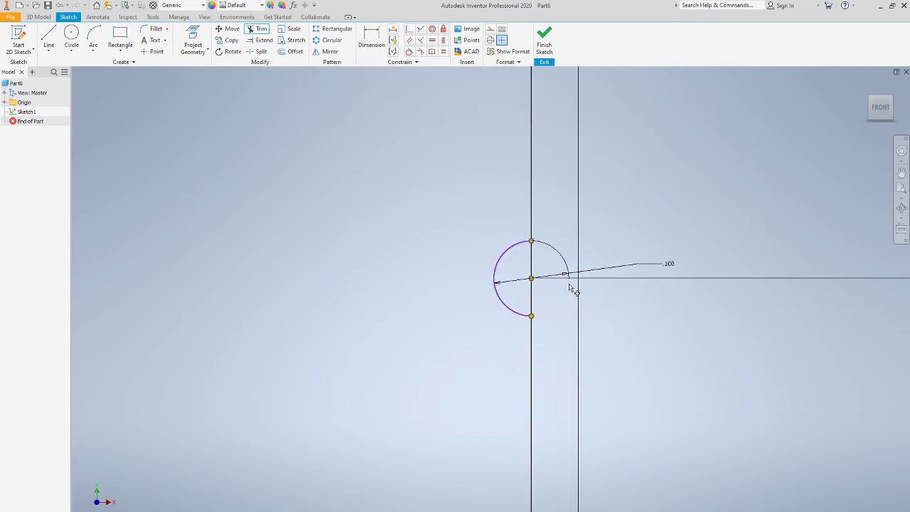
click(532, 270)
Revolve the grooved profile 360 degrees about its long straight edge to form the solid mallet head.
scroll(531, 288, down, 6)
scroll(457, 325, down, 3)
mouse_move(457, 325)
middle_down()
mouse_move(453, 182)
mouse_move(458, 193)
middle_up()
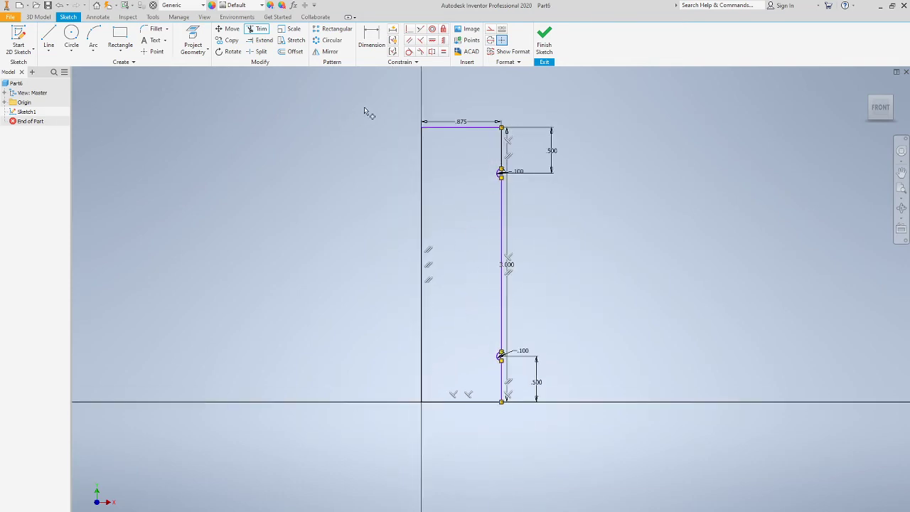
click(44, 17)
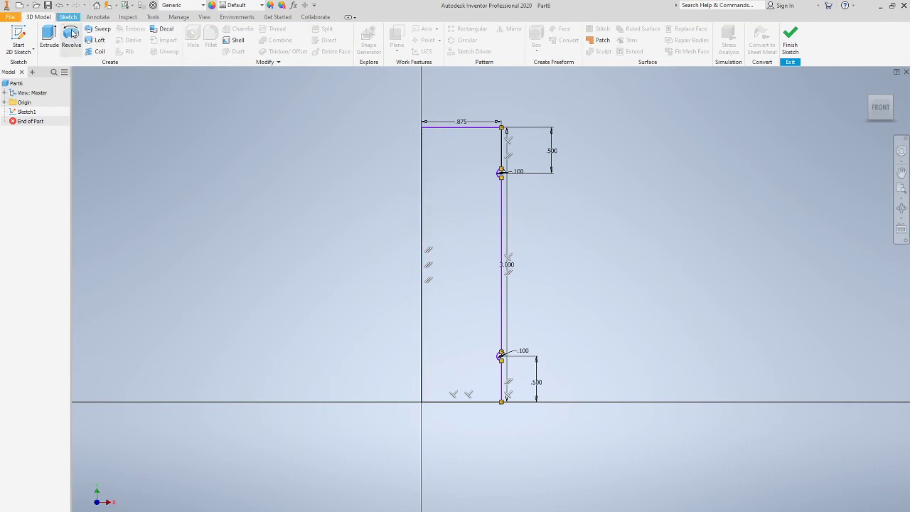
click(71, 34)
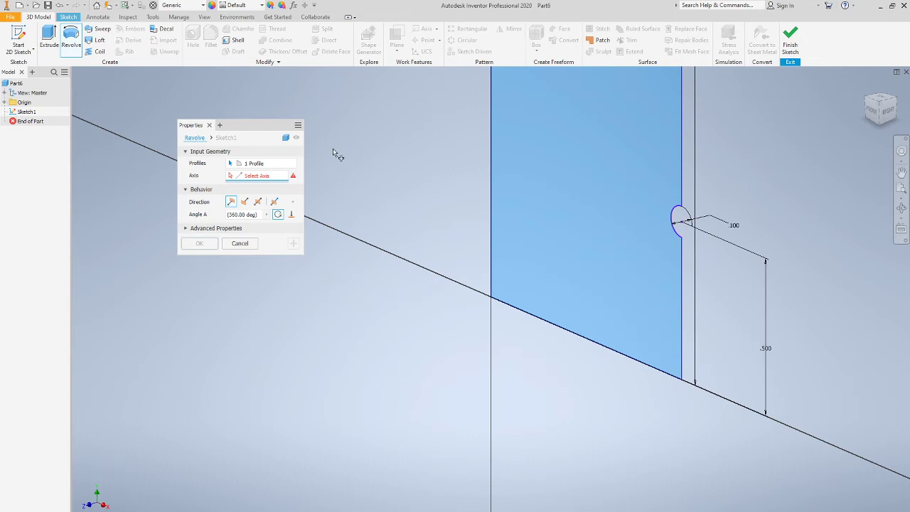
scroll(584, 174, down, 2)
middle_drag(579, 173, 433, 401)
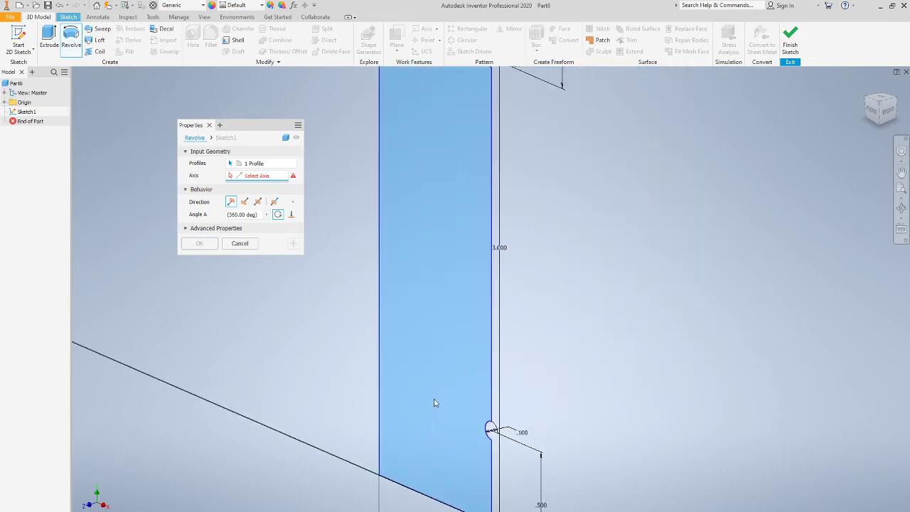
middle_drag(423, 269, 423, 362)
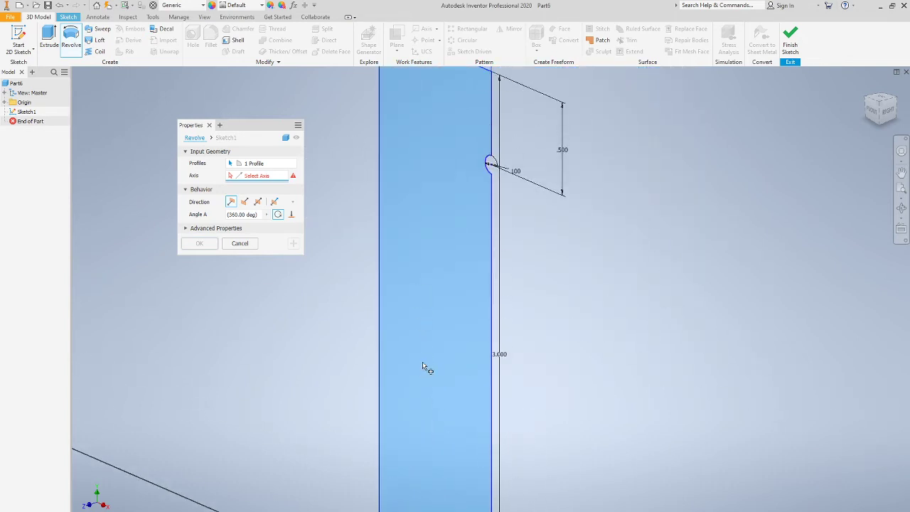
scroll(423, 351, down, 2)
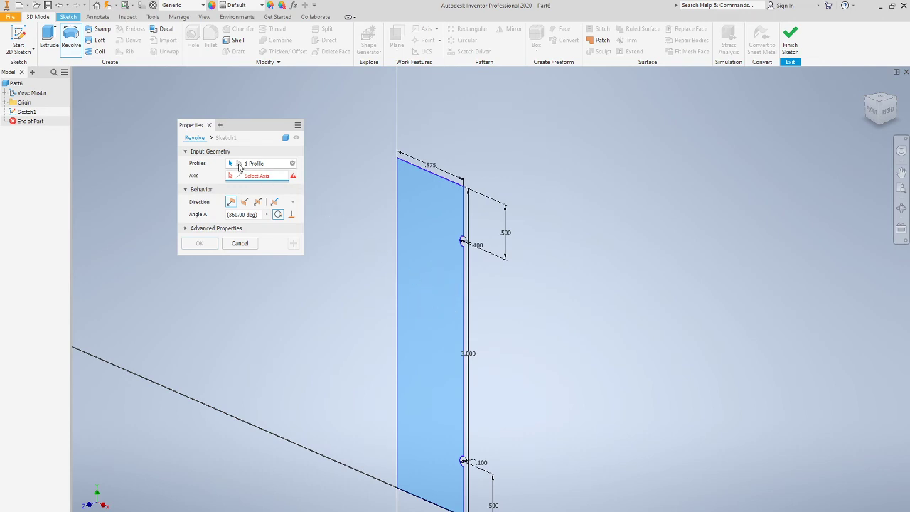
click(398, 280)
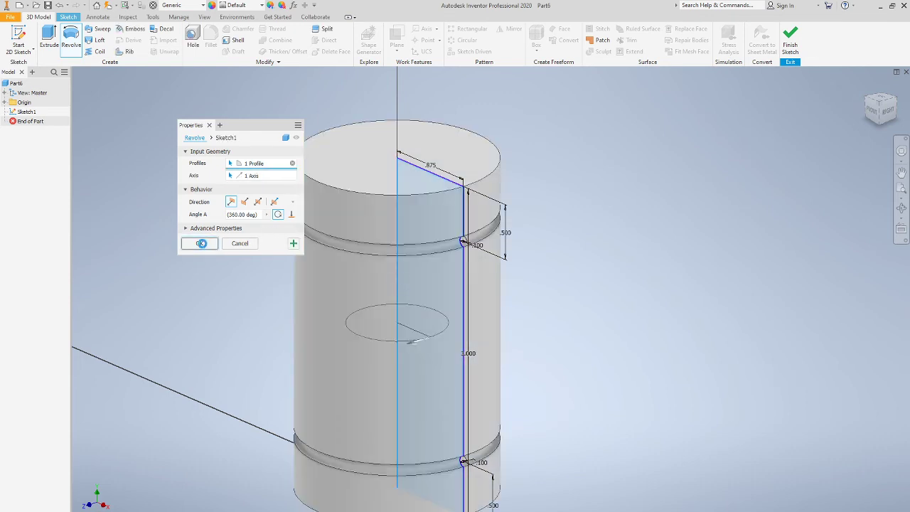
click(202, 243)
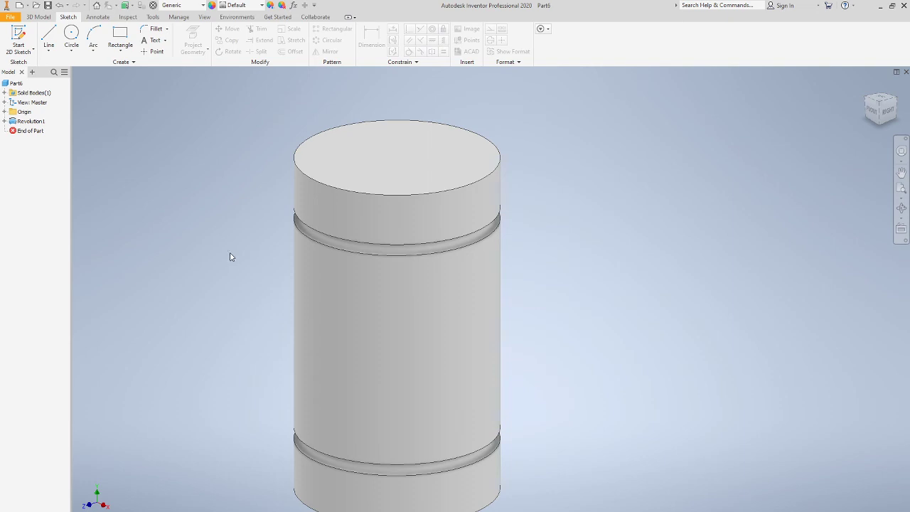
Create a work plane parallel to the origin YZ plane and tangent to the cylindrical face between the grooves.
middle_drag(230, 257, 297, 207)
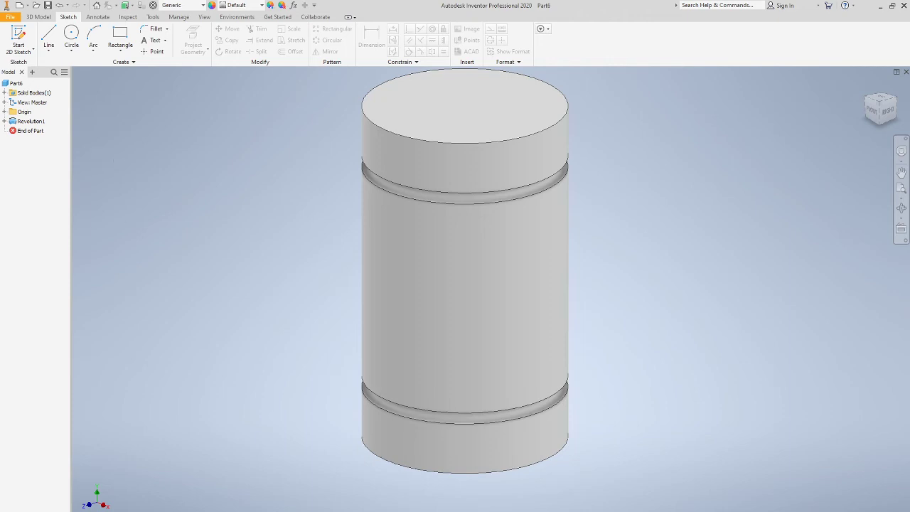
click(38, 16)
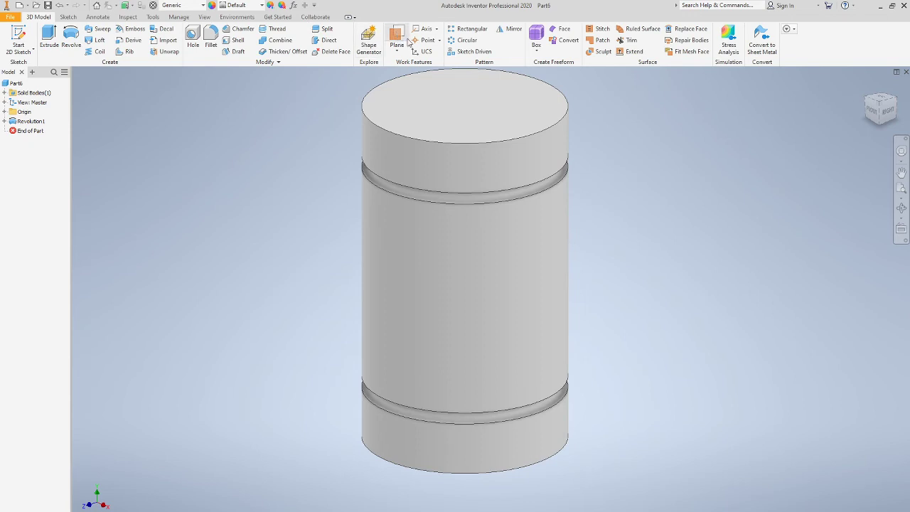
click(399, 37)
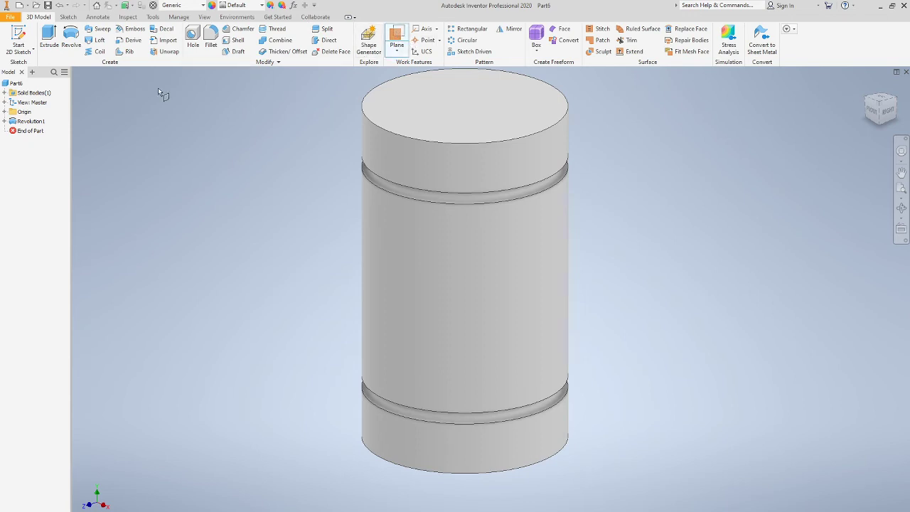
click(5, 112)
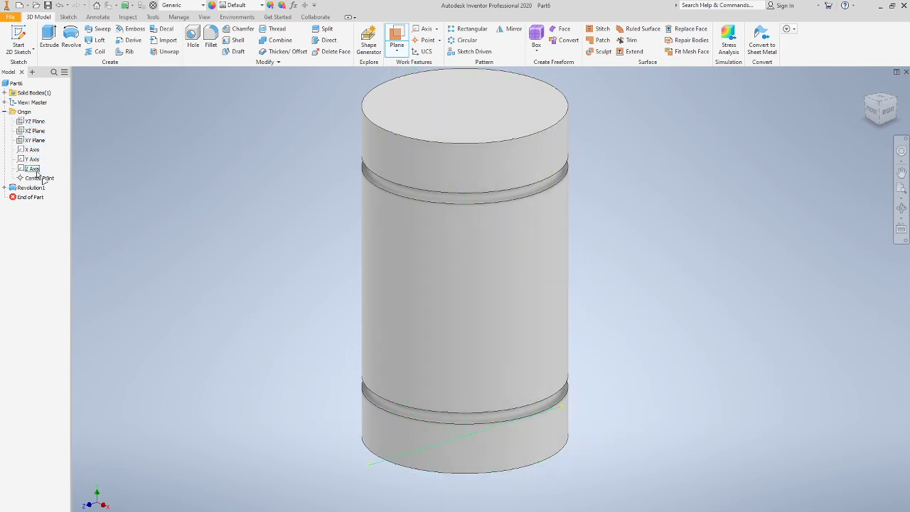
click(32, 123)
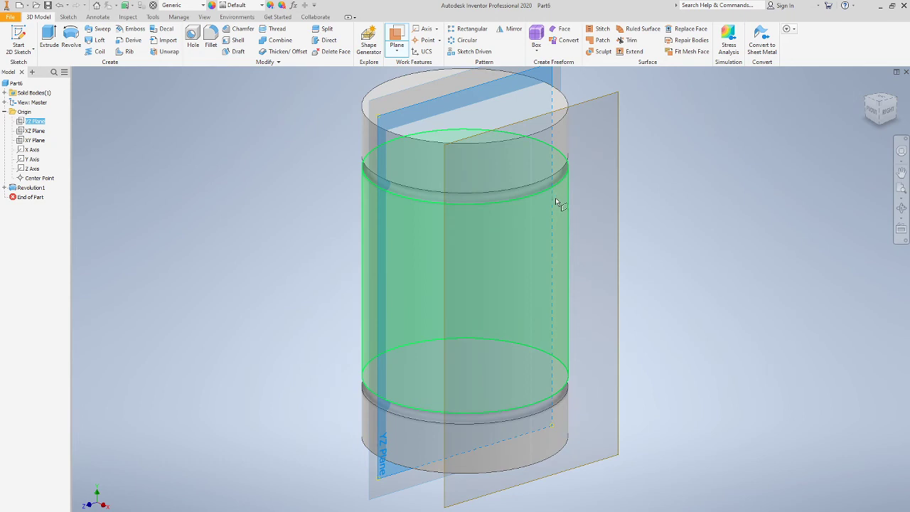
click(557, 203)
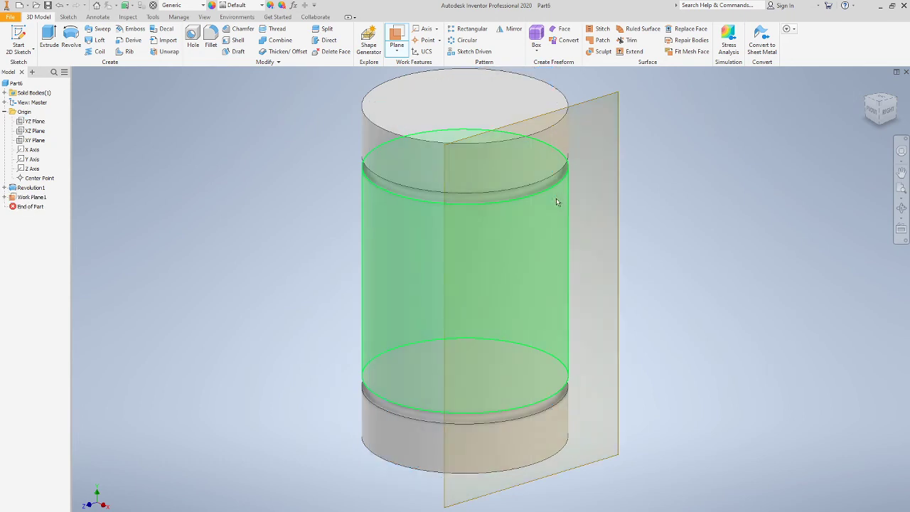
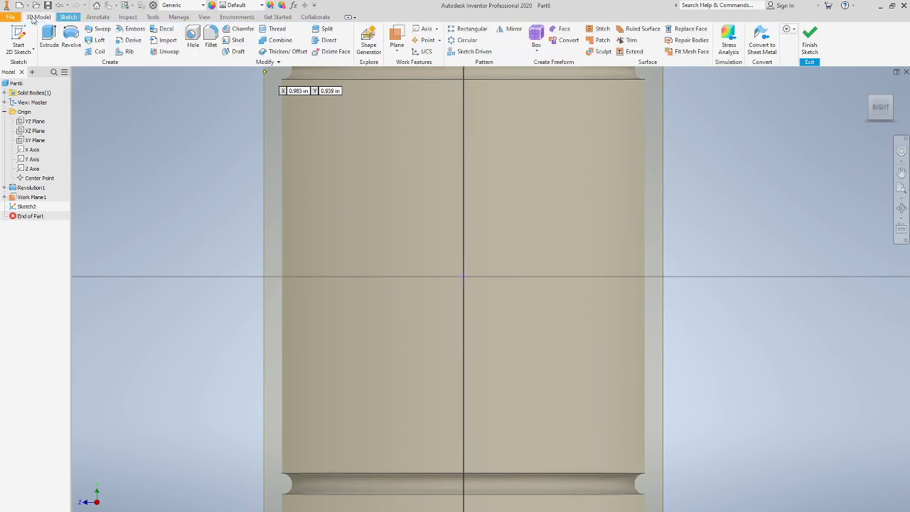
Cut a 5/8-11 UNC threaded hole at the sketch point on the mallet's side, with 0.625 in thread depth and 0.875 in hole depth.
click(192, 39)
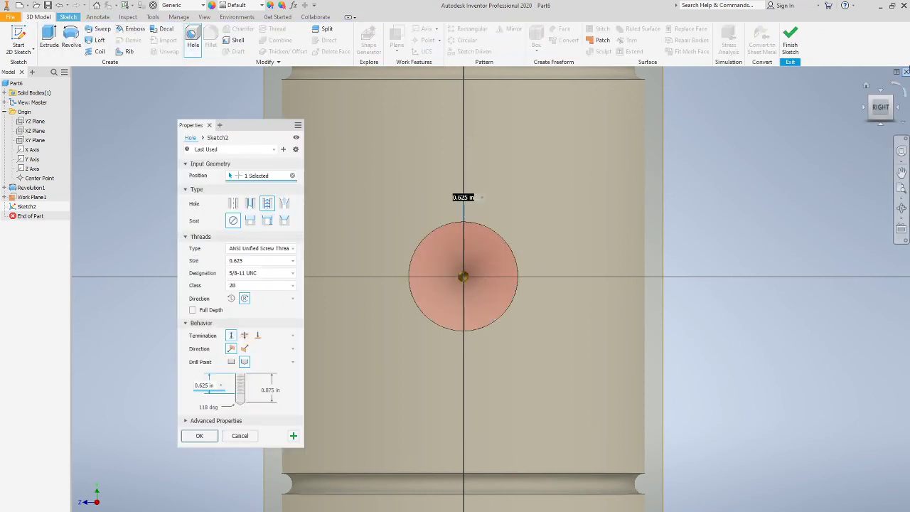
click(867, 86)
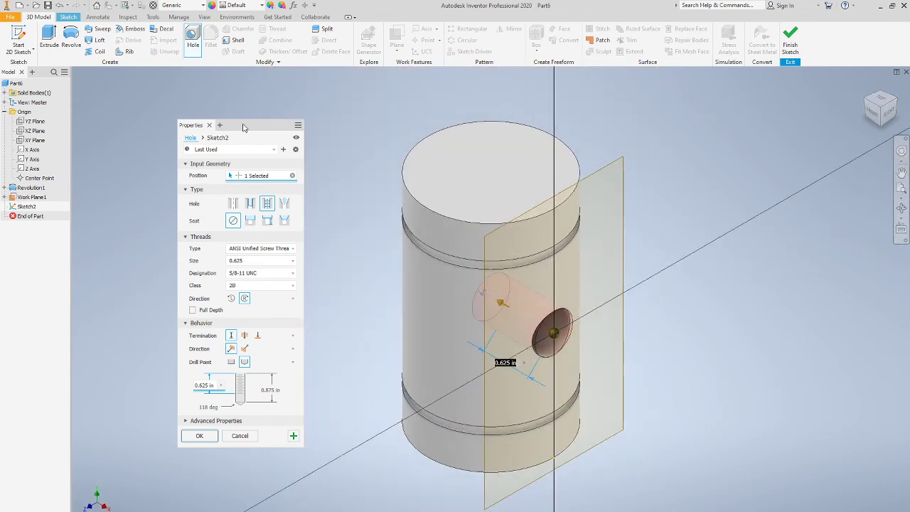
drag(242, 127, 340, 153)
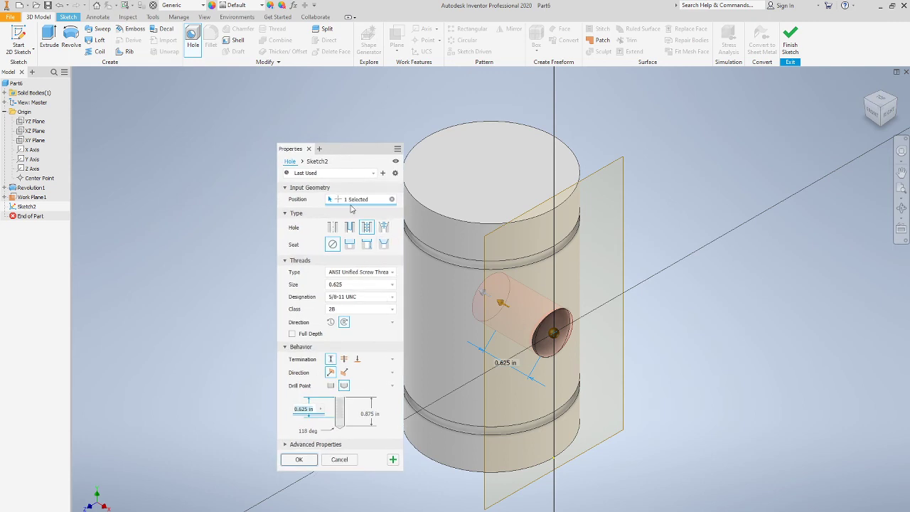
click(331, 372)
click(331, 289)
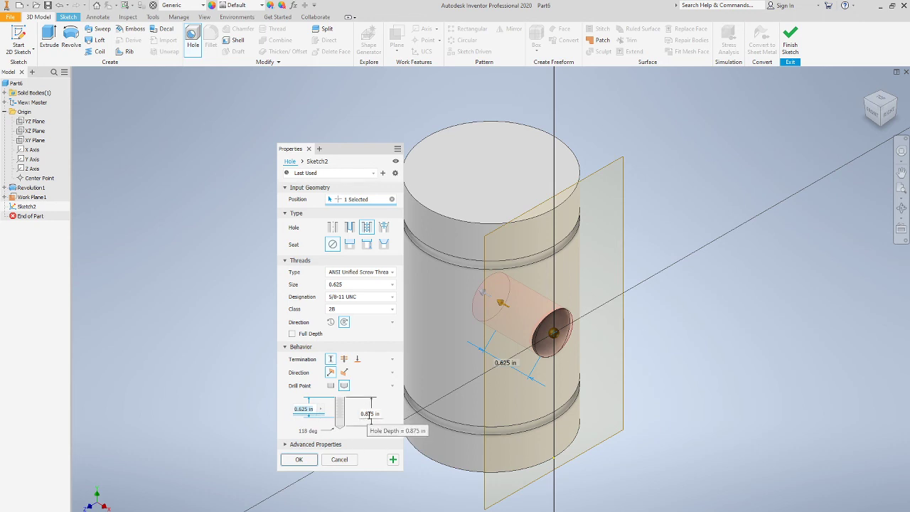
click(300, 461)
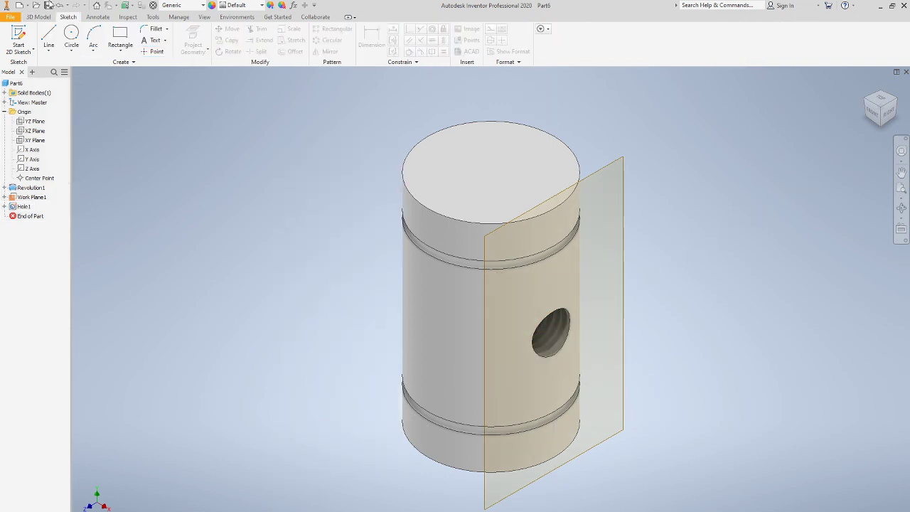
click(9, 16)
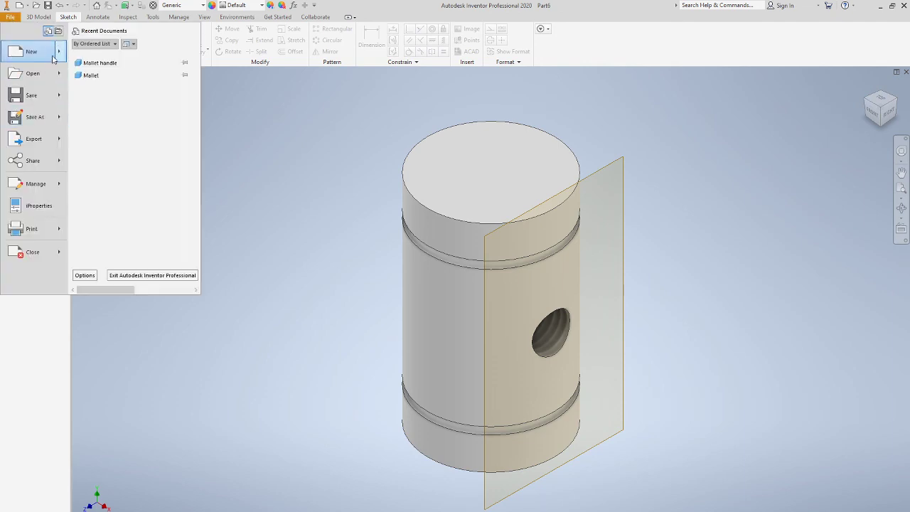
mouse_move(68, 130)
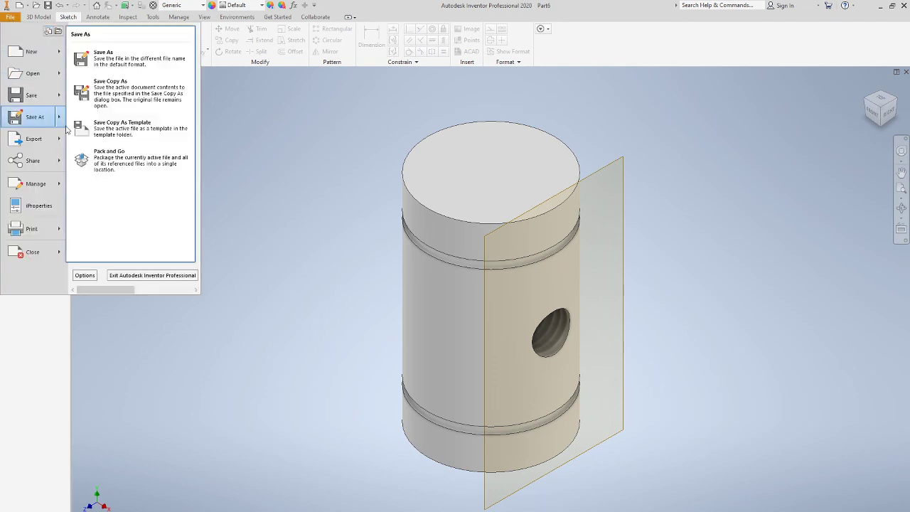
click(103, 57)
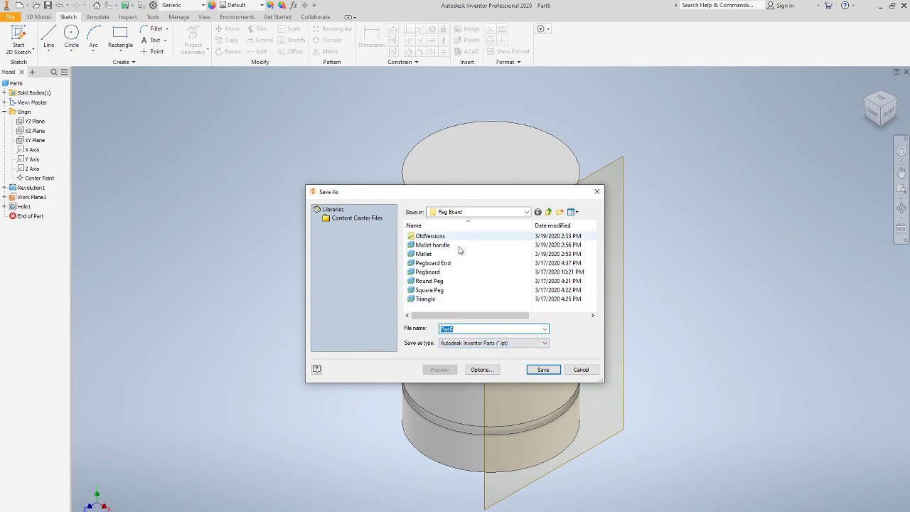
click(590, 370)
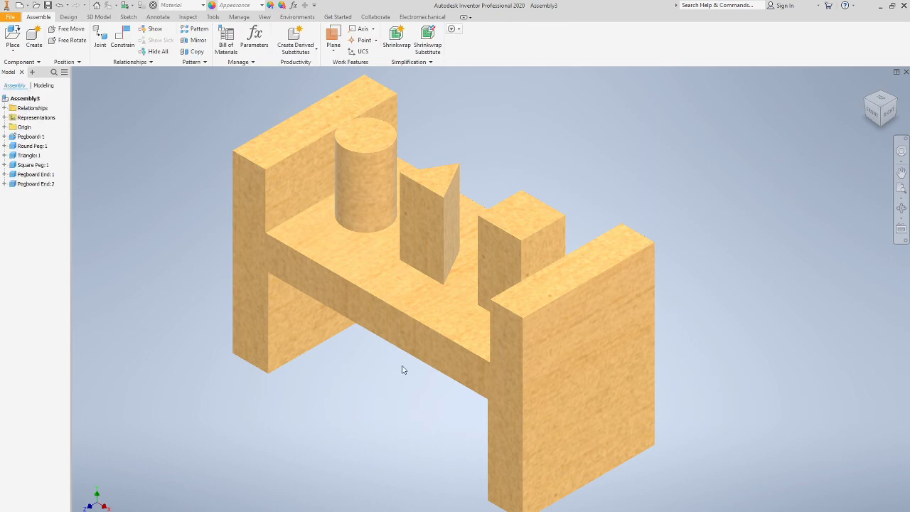
Place one Mallet handle and one Mallet from the Peg Board folder into the pegboard assembly, beside the board.
scroll(402, 369, down, 3)
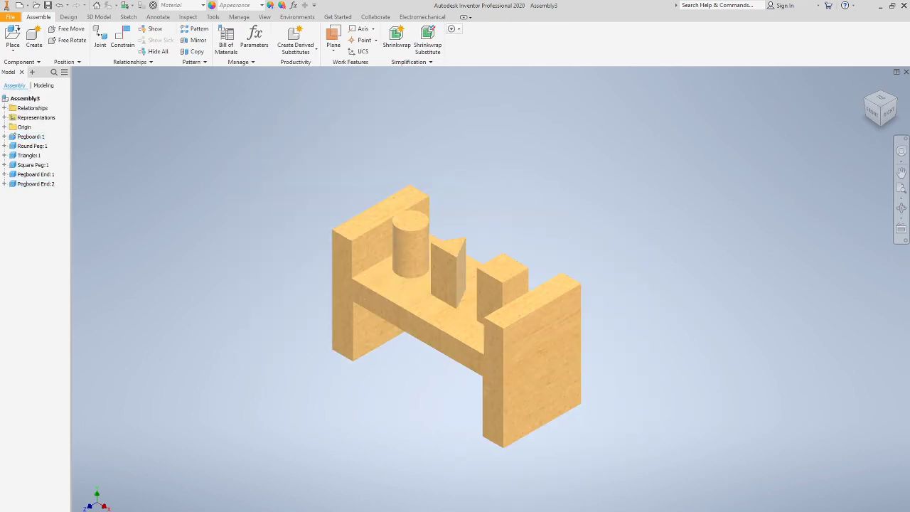
click(13, 35)
click(437, 246)
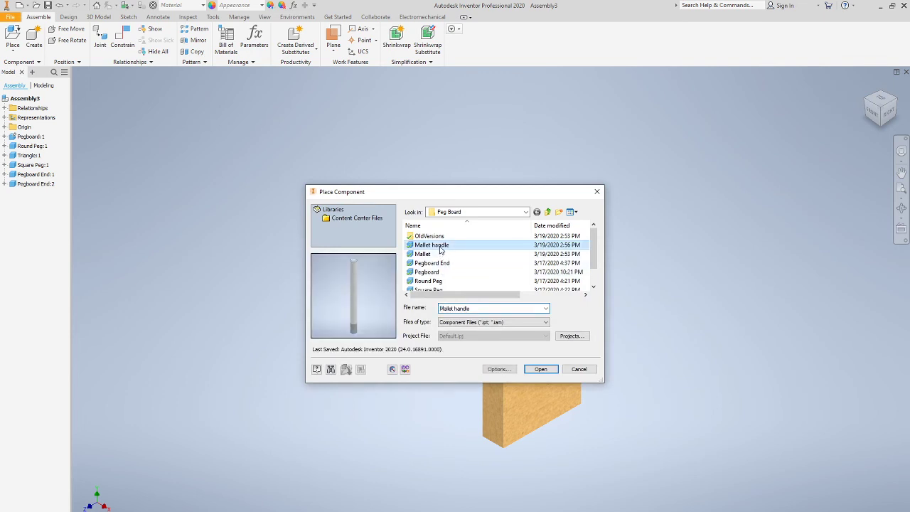
ctrl+click(434, 254)
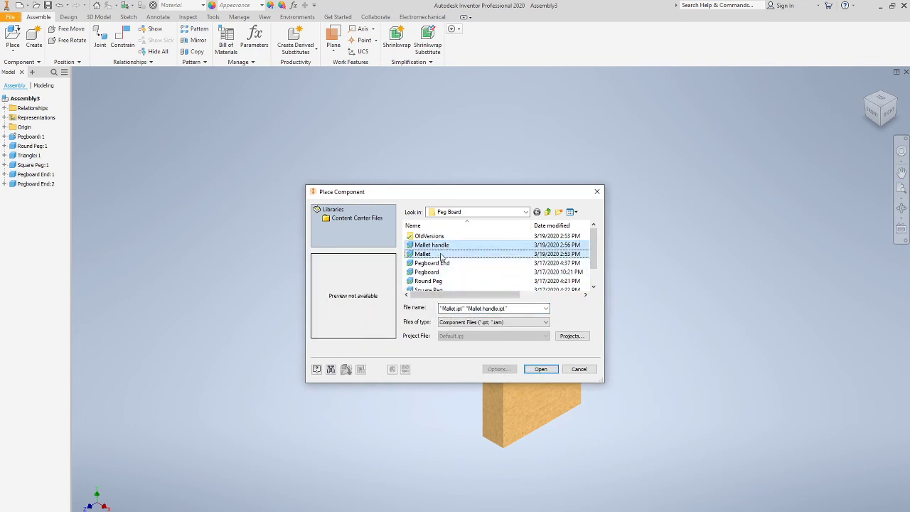
click(537, 368)
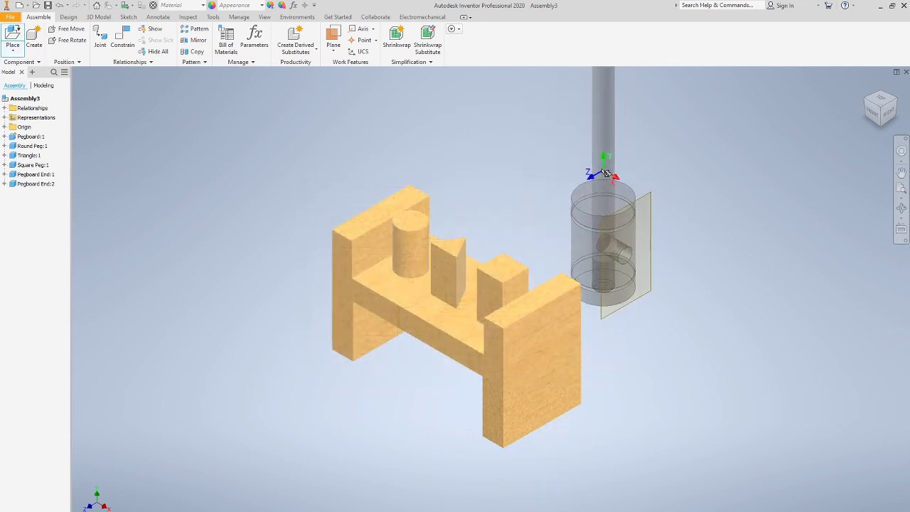
click(601, 167)
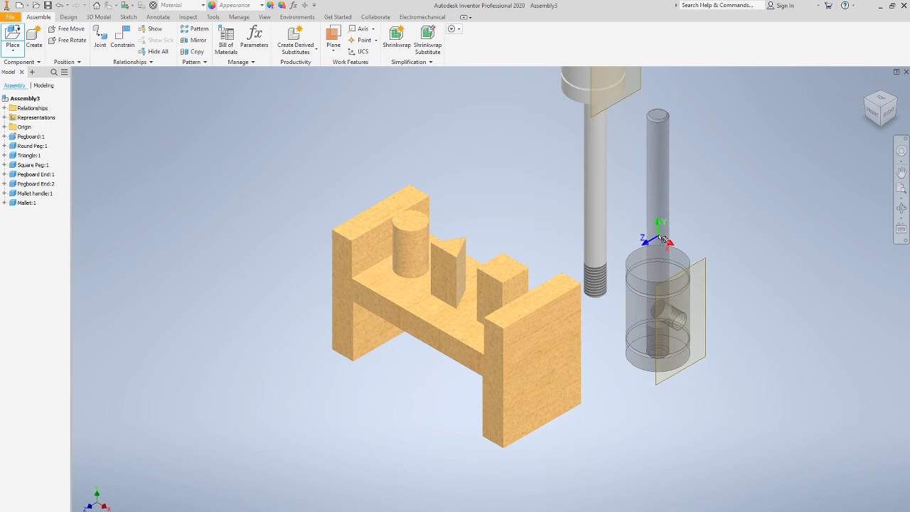
key(Escape)
scroll(644, 242, down, 3)
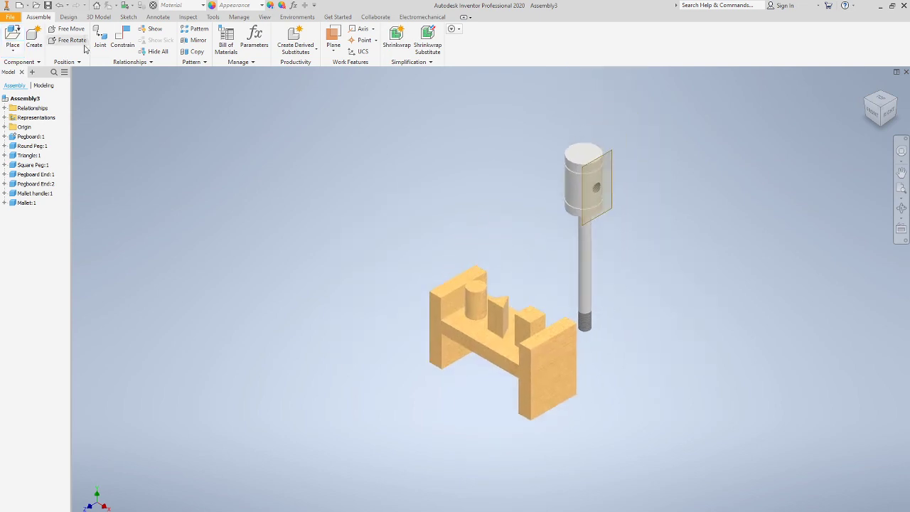
Join the handle's threaded end to the mallet head's hole with a zero-offset Insert constraint and move the mallet above the pegboard.
click(122, 39)
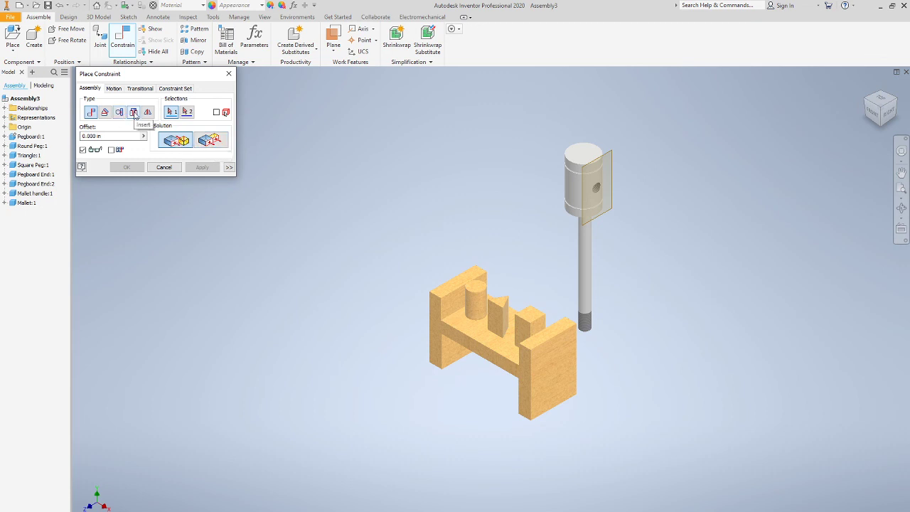
click(135, 116)
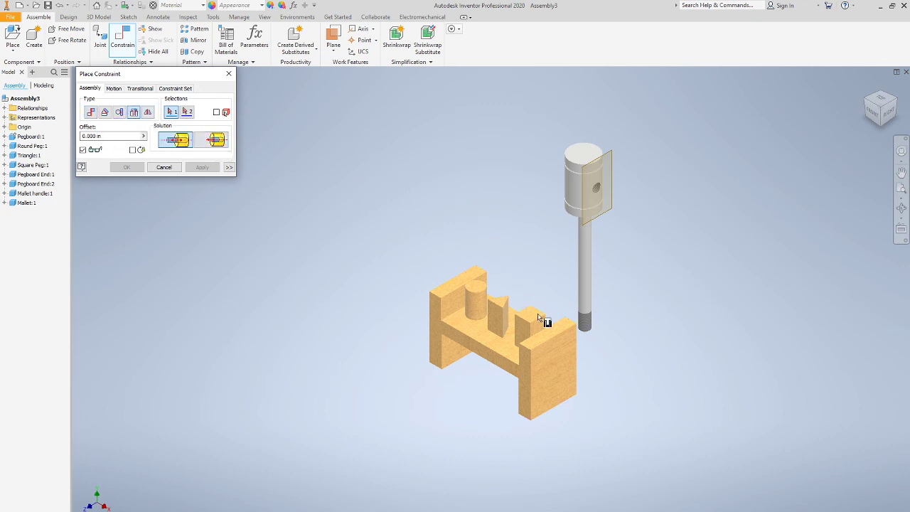
click(586, 325)
click(598, 190)
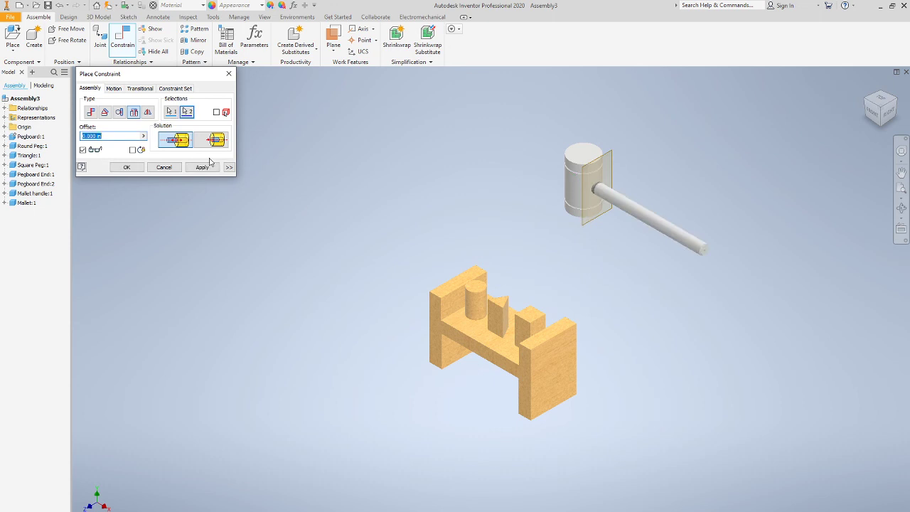
click(210, 164)
click(229, 73)
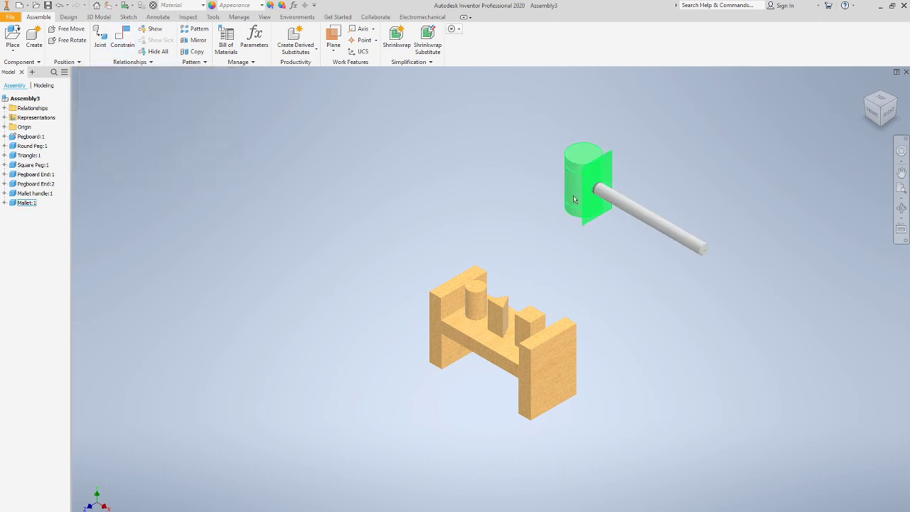
drag(574, 193, 508, 239)
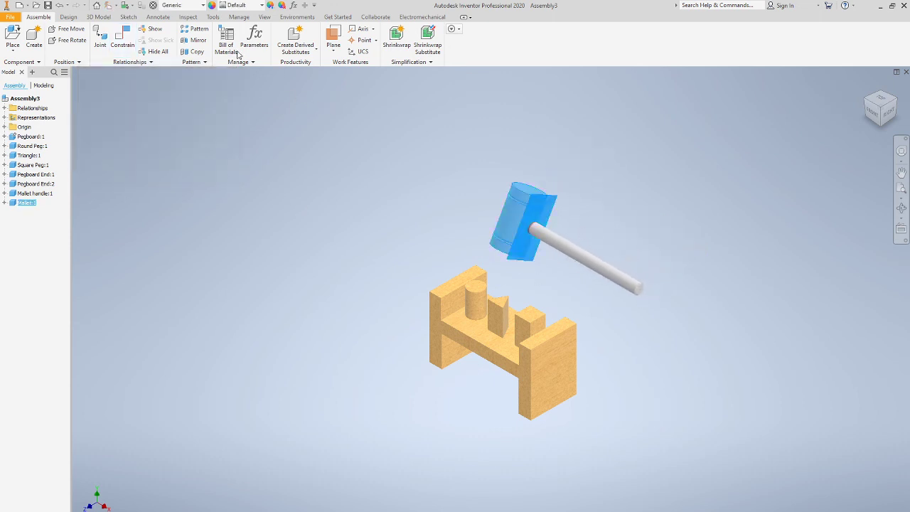
Apply the Dark Gray appearance to both the mallet head and its handle in the pegboard assembly.
click(452, 198)
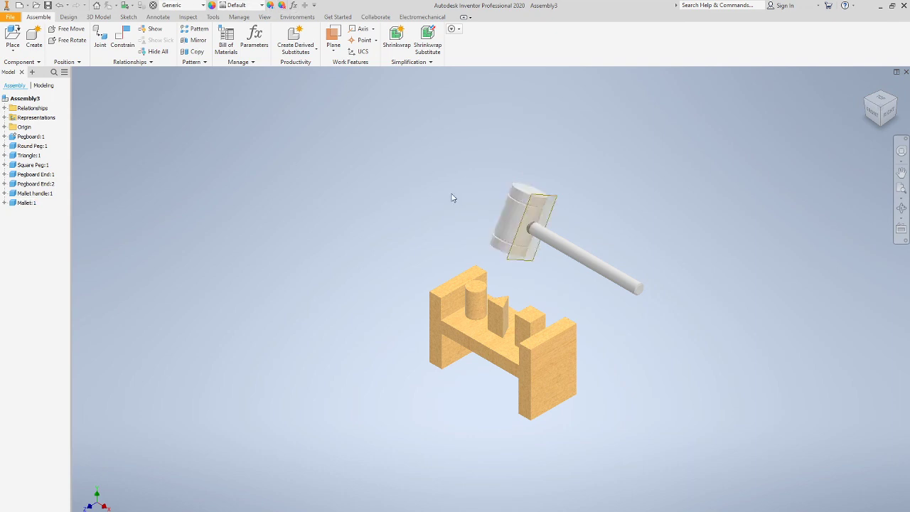
click(866, 87)
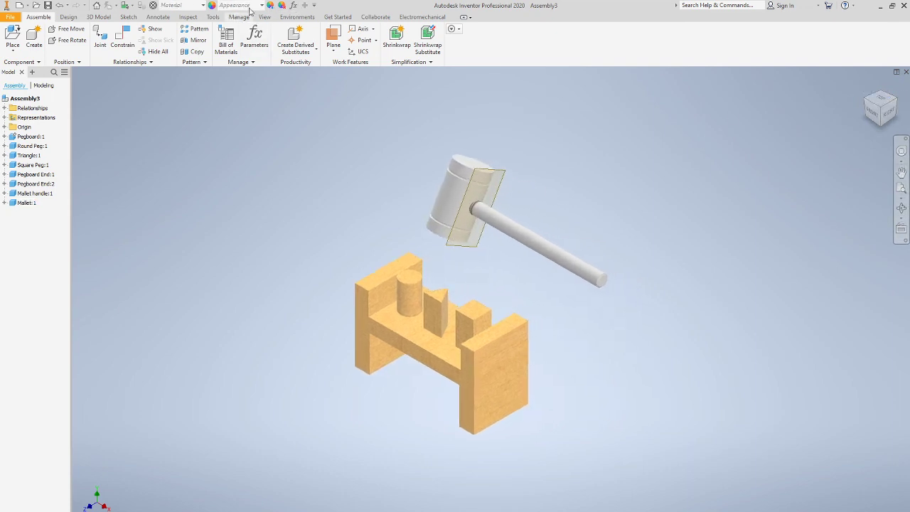
click(277, 6)
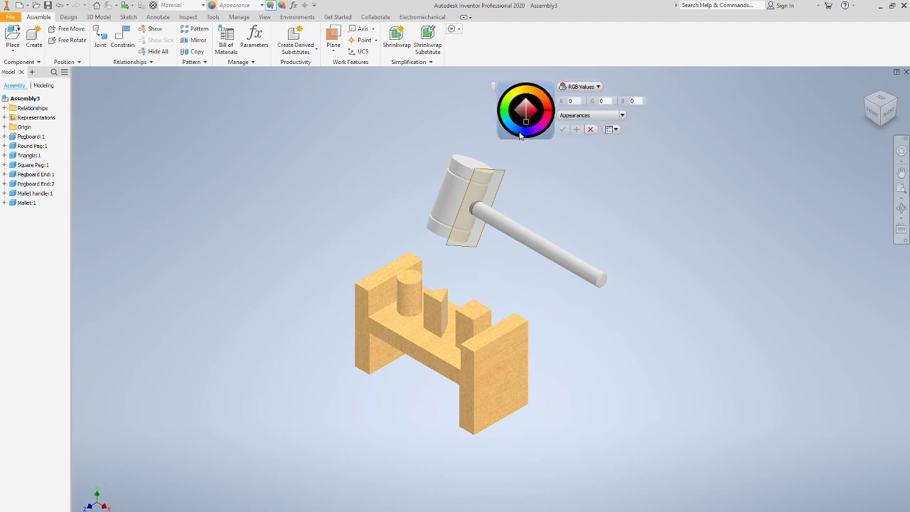
click(538, 125)
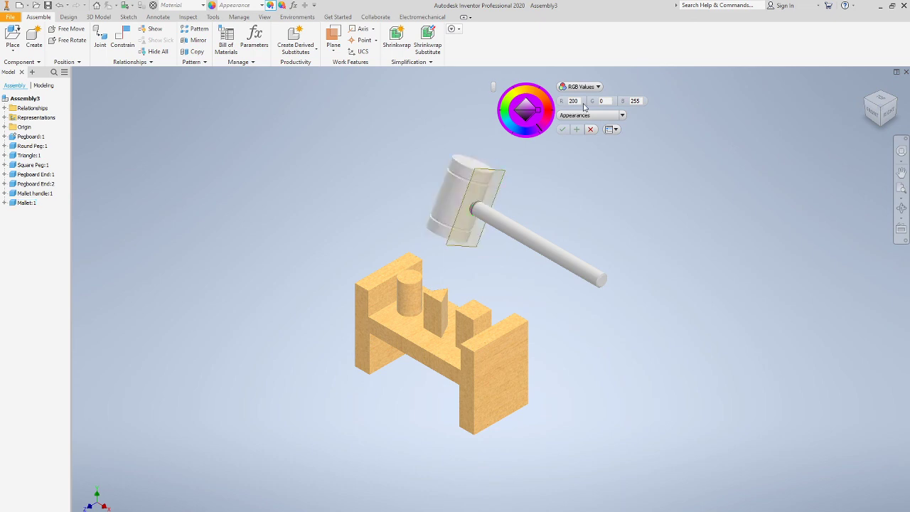
click(575, 116)
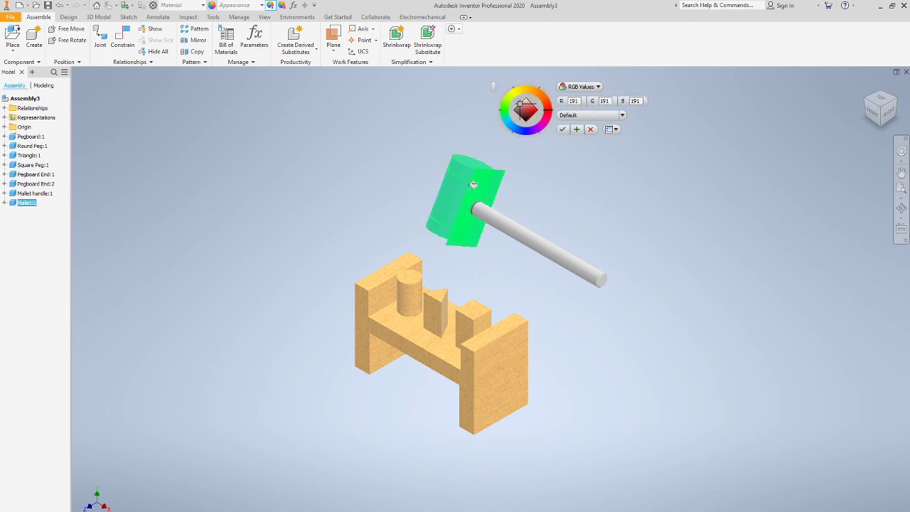
click(590, 116)
click(601, 158)
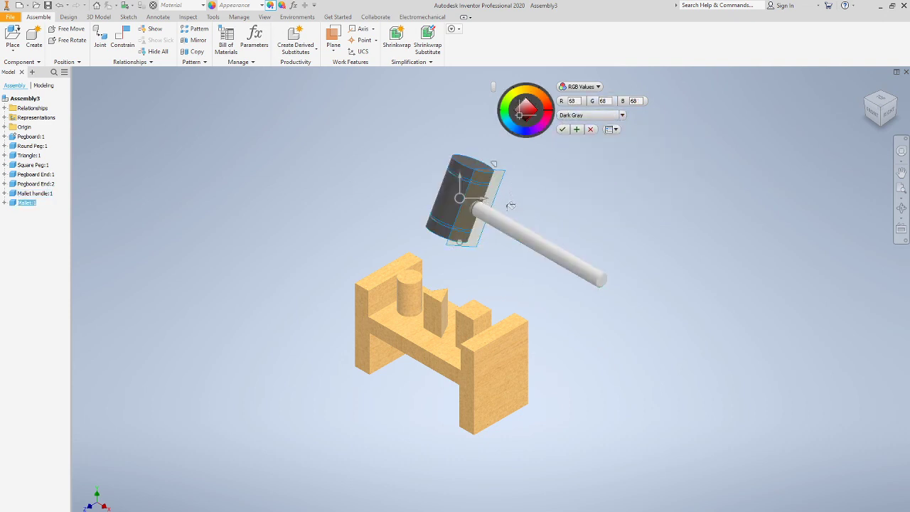
ctrl+click(510, 221)
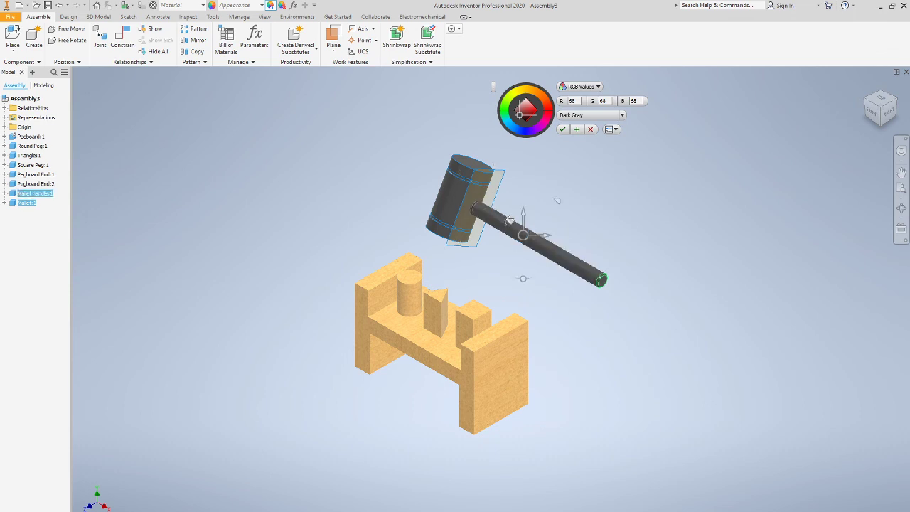
click(563, 130)
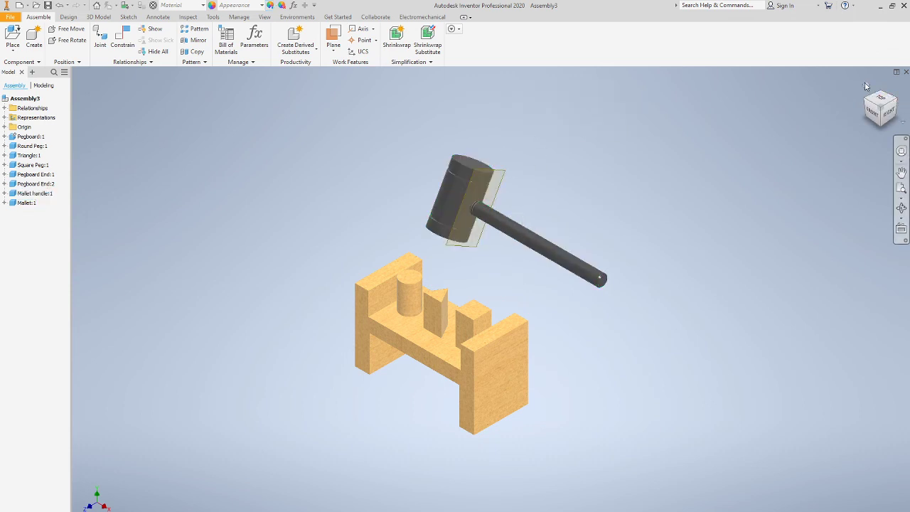